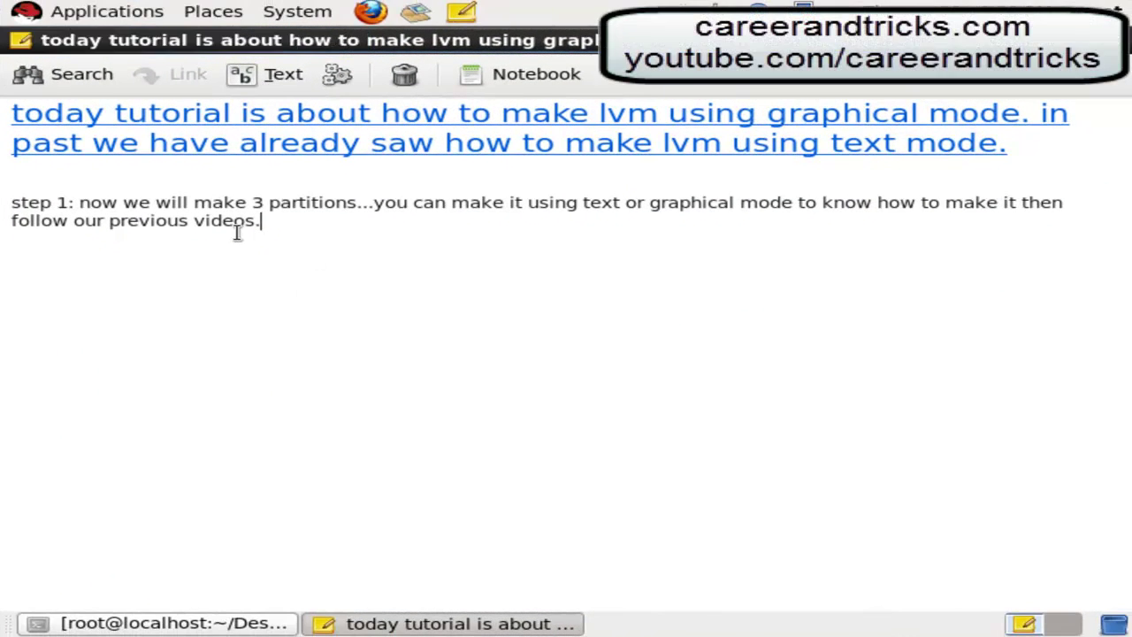
left_click(198, 623)
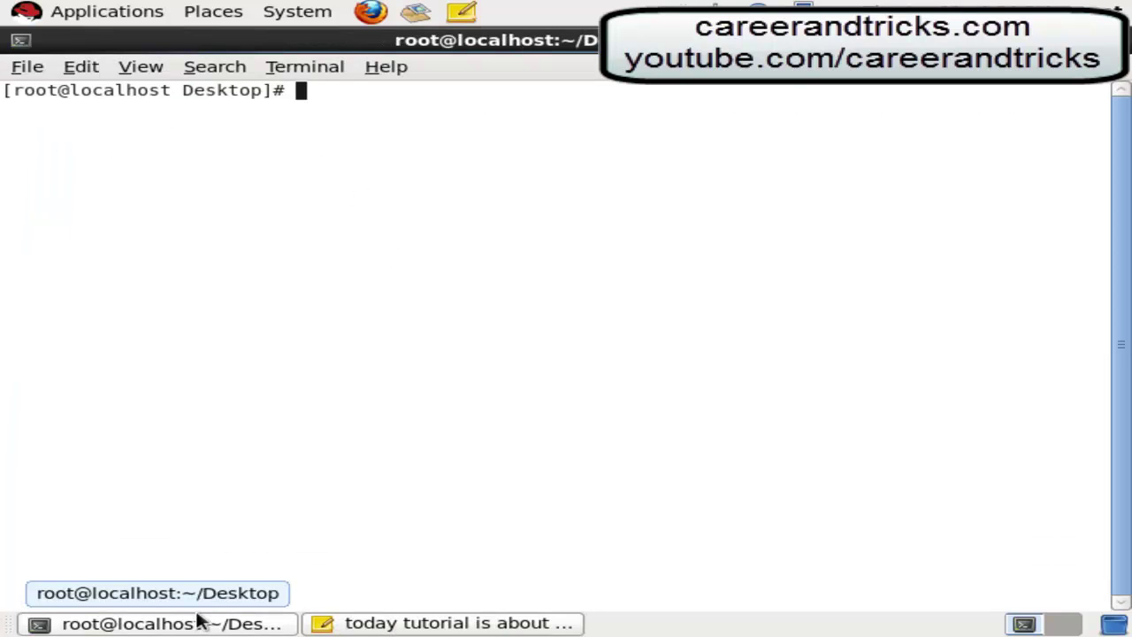
type("fdisk /dev/sda")
key("Return")
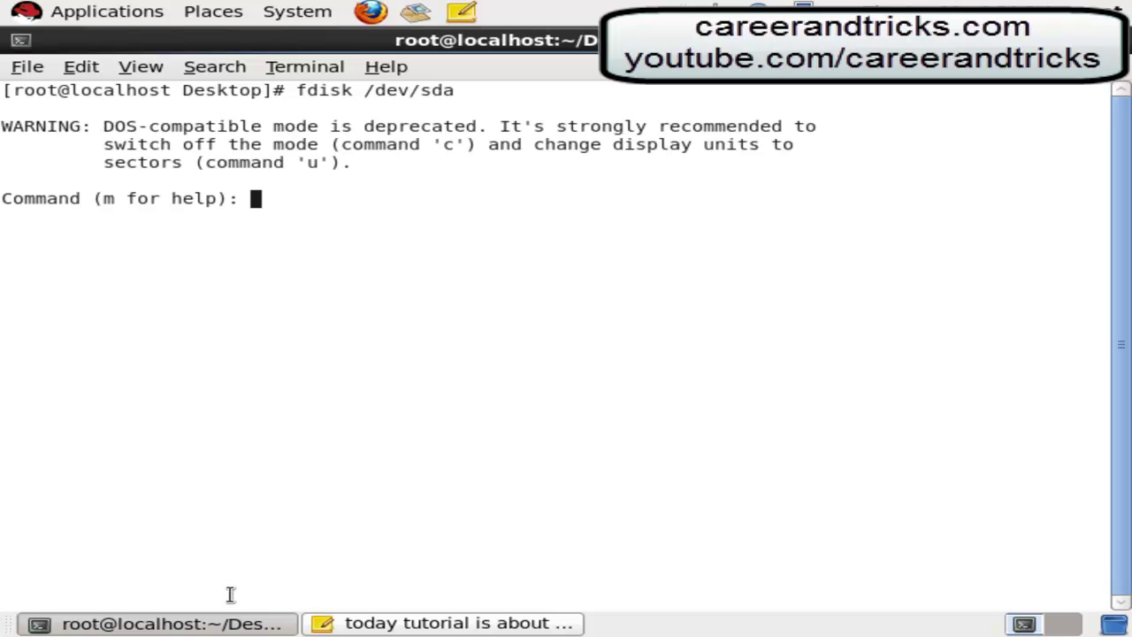
type("b")
key("Return")
type("n")
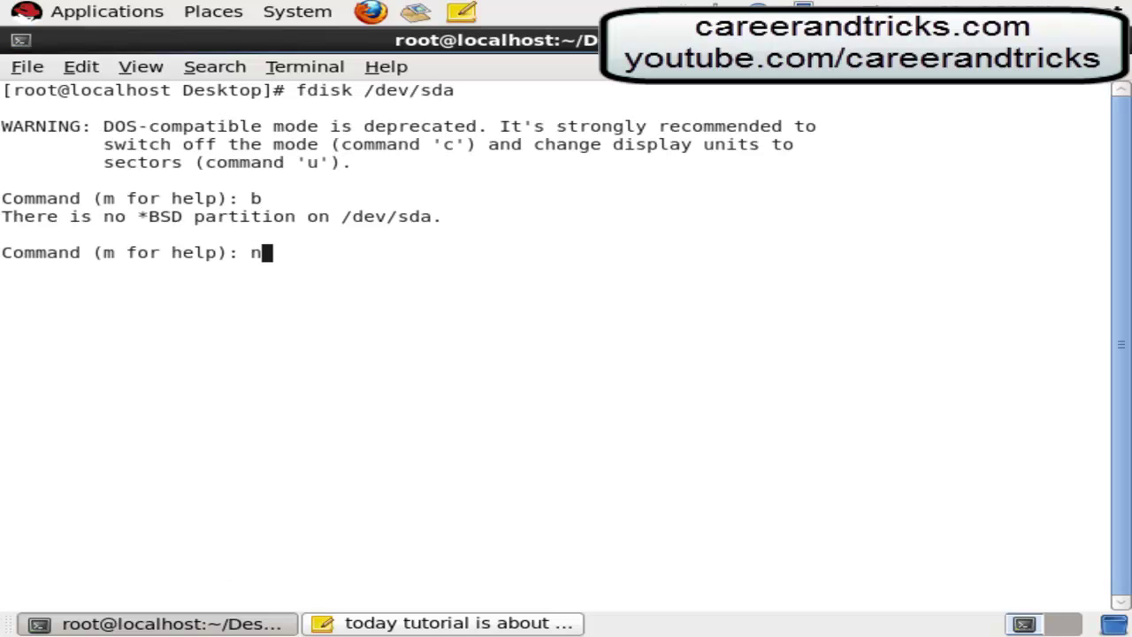
key("Return")
key("Return")
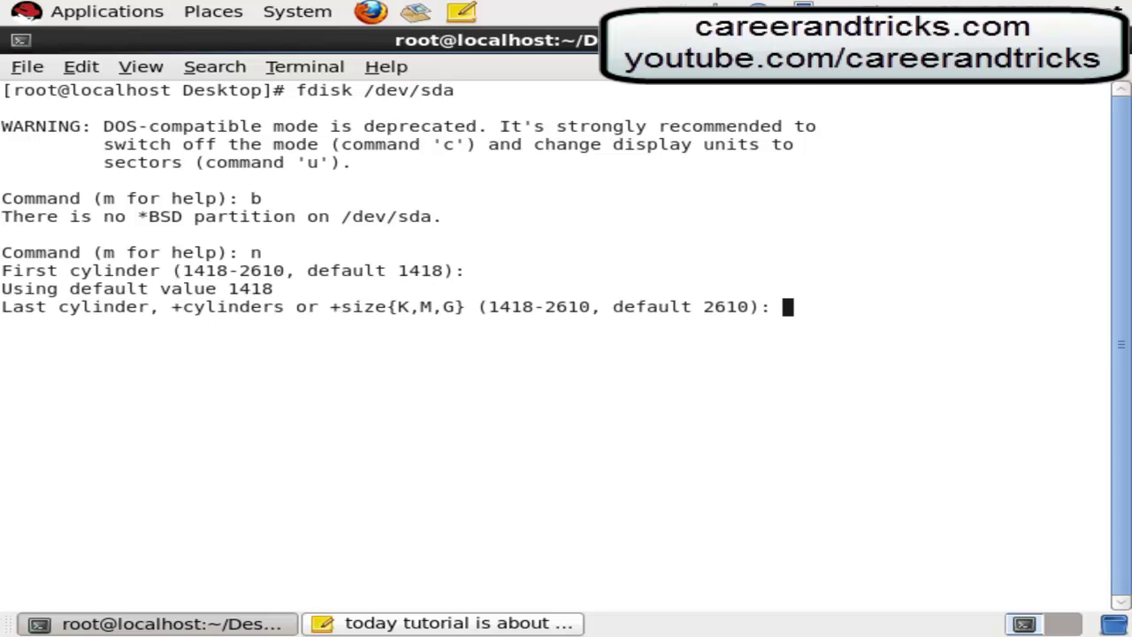
type("+1G")
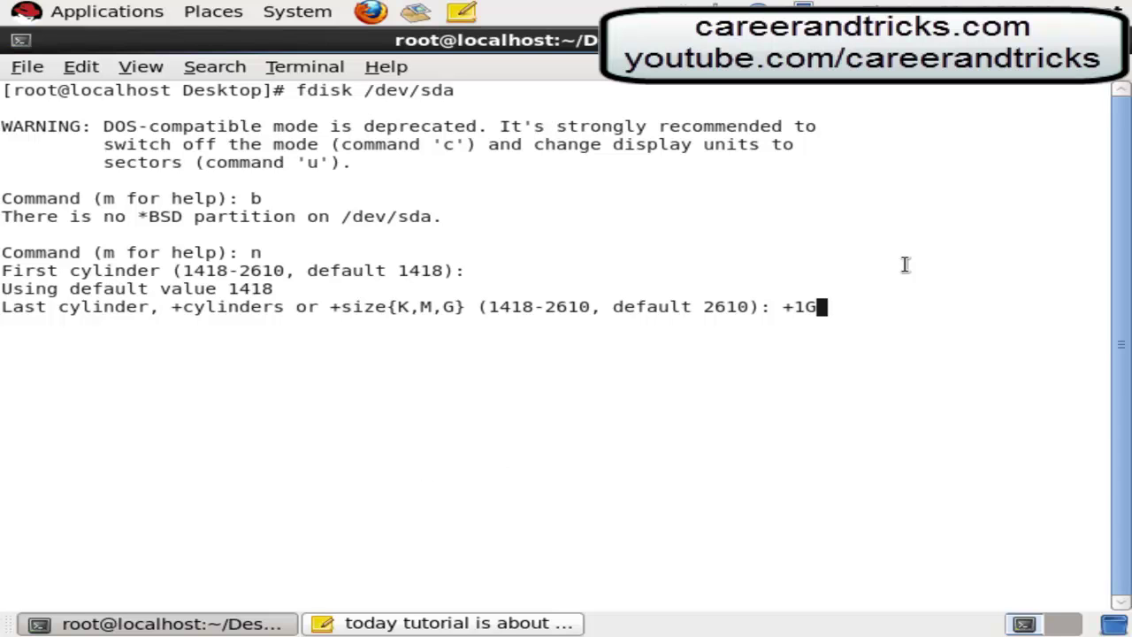
key("alt+F4")
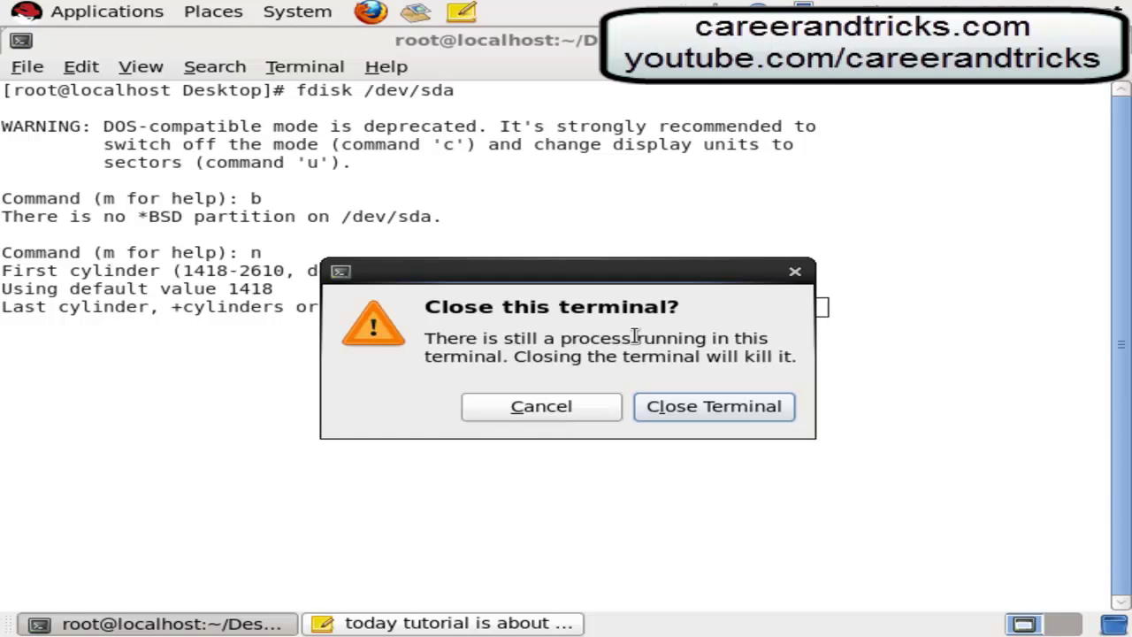
left_click(566, 410)
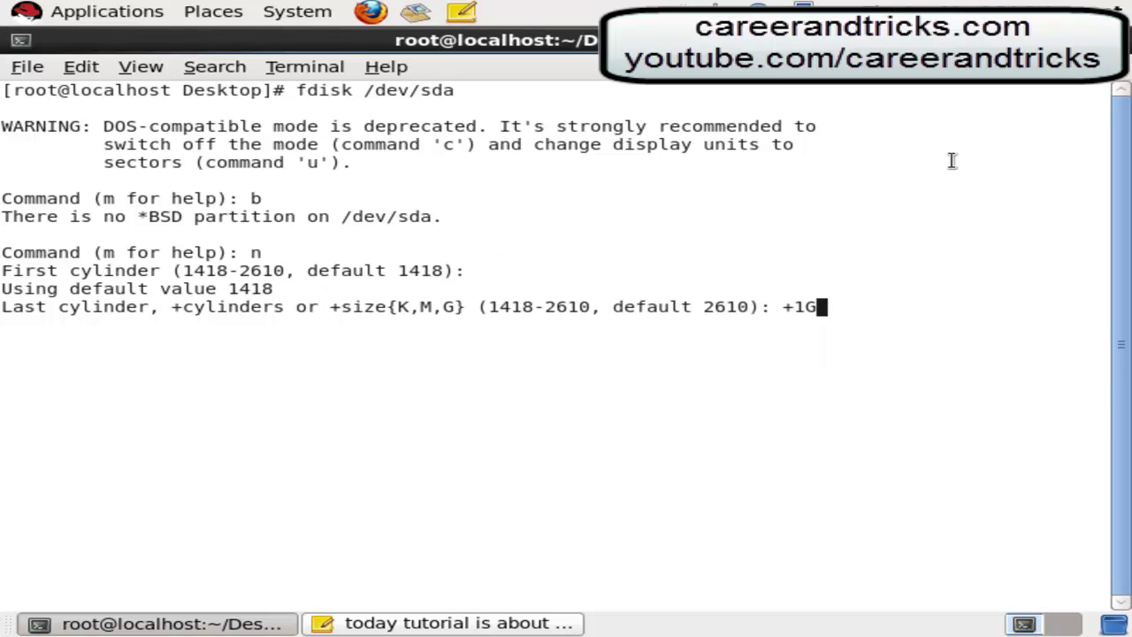
left_click(1121, 40)
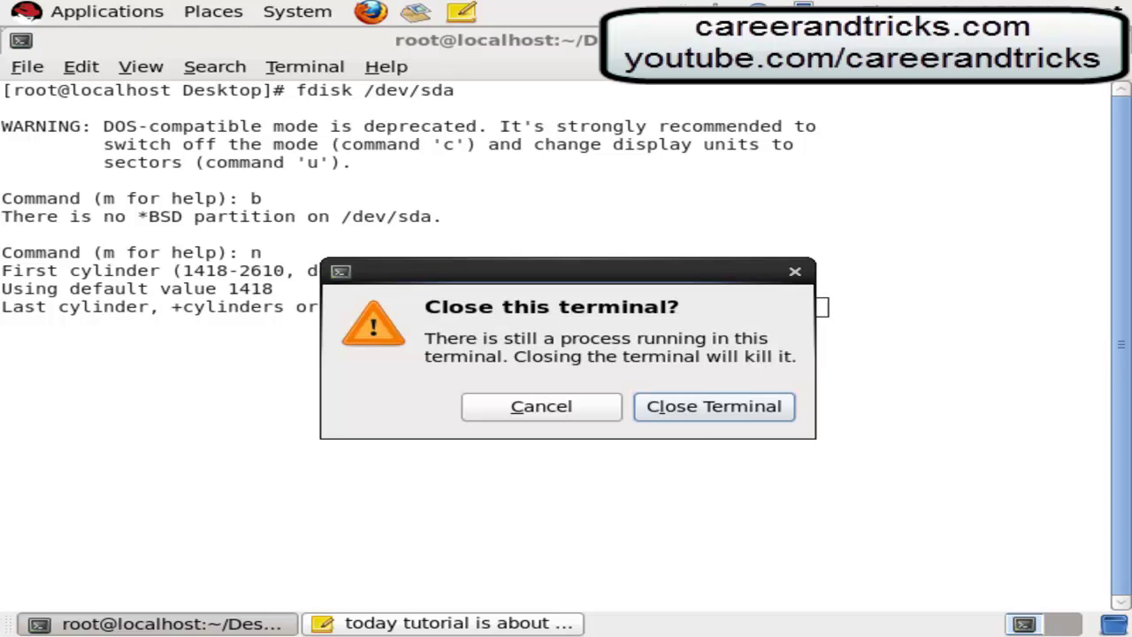
left_click(682, 414)
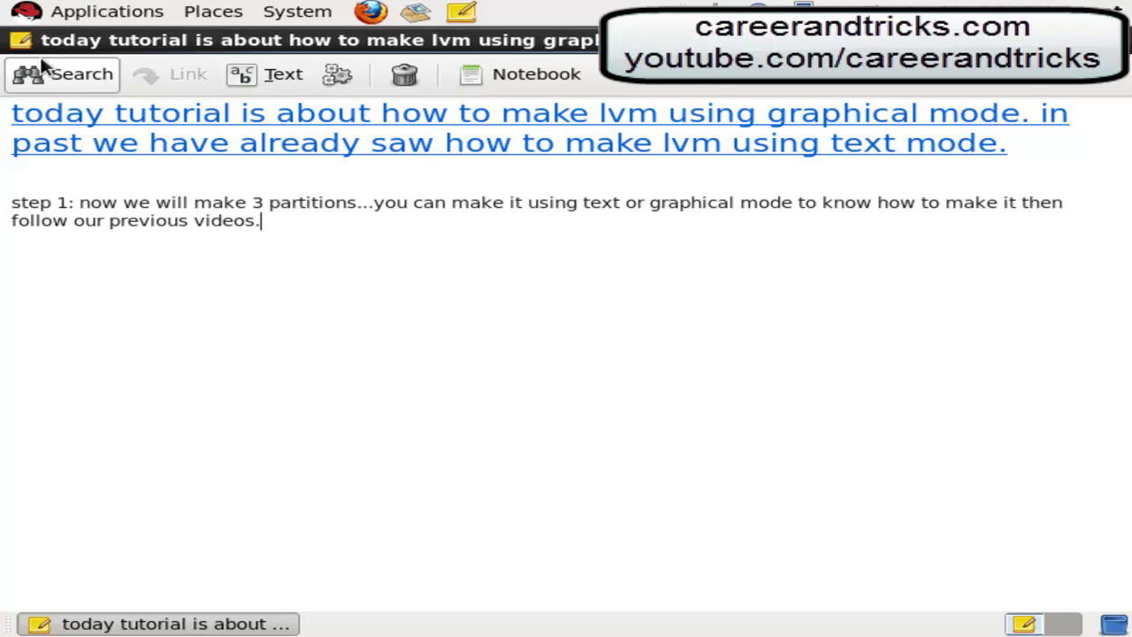
Open Disk Utility and select the free space inside the extended partition of the 21 GB hard disk
left_click(35, 13)
mouse_move(97, 180)
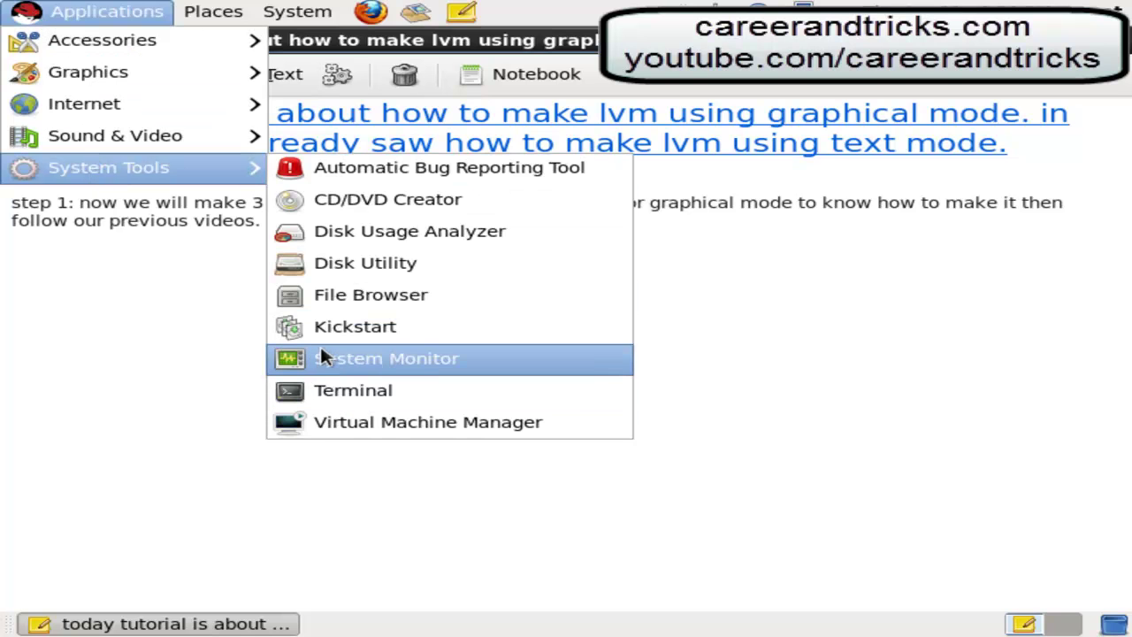
left_click(320, 266)
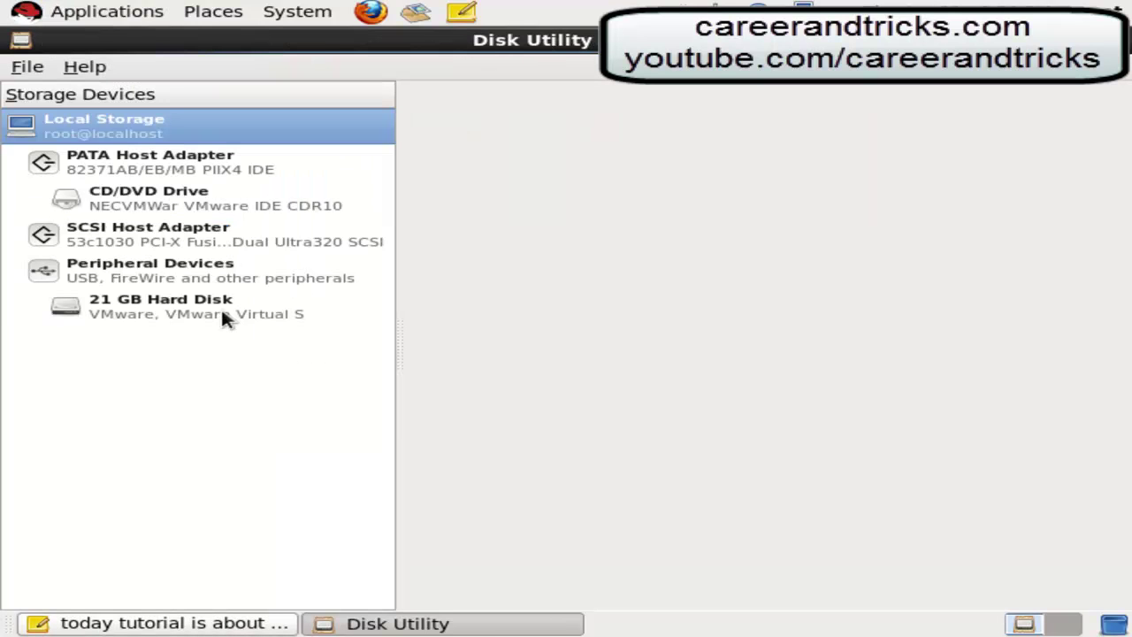
left_click(221, 306)
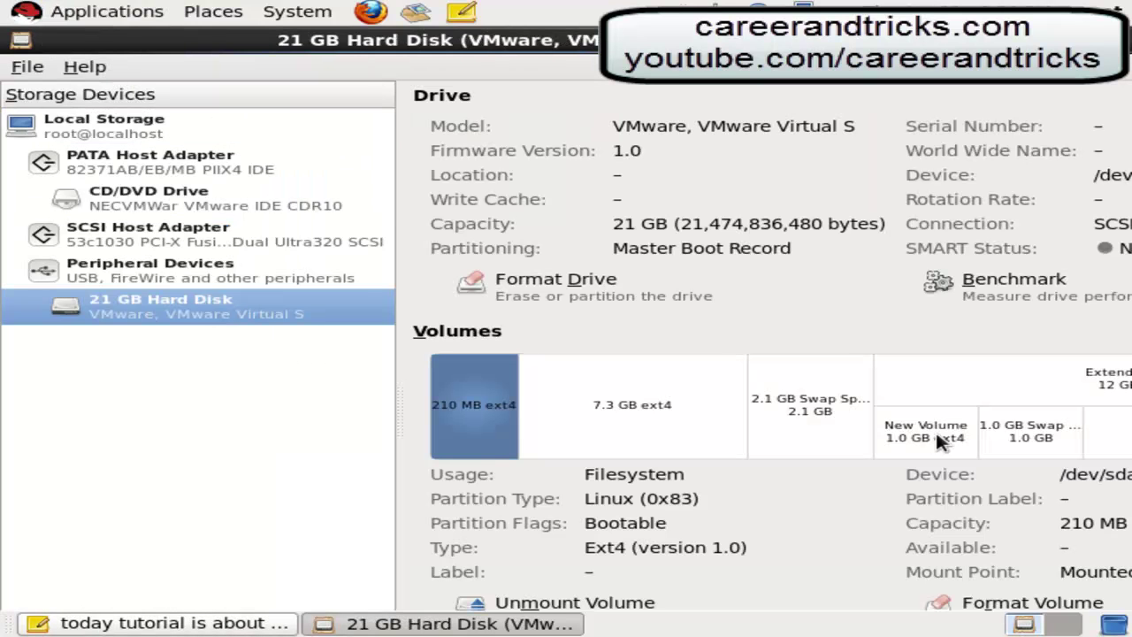
left_click(1097, 447)
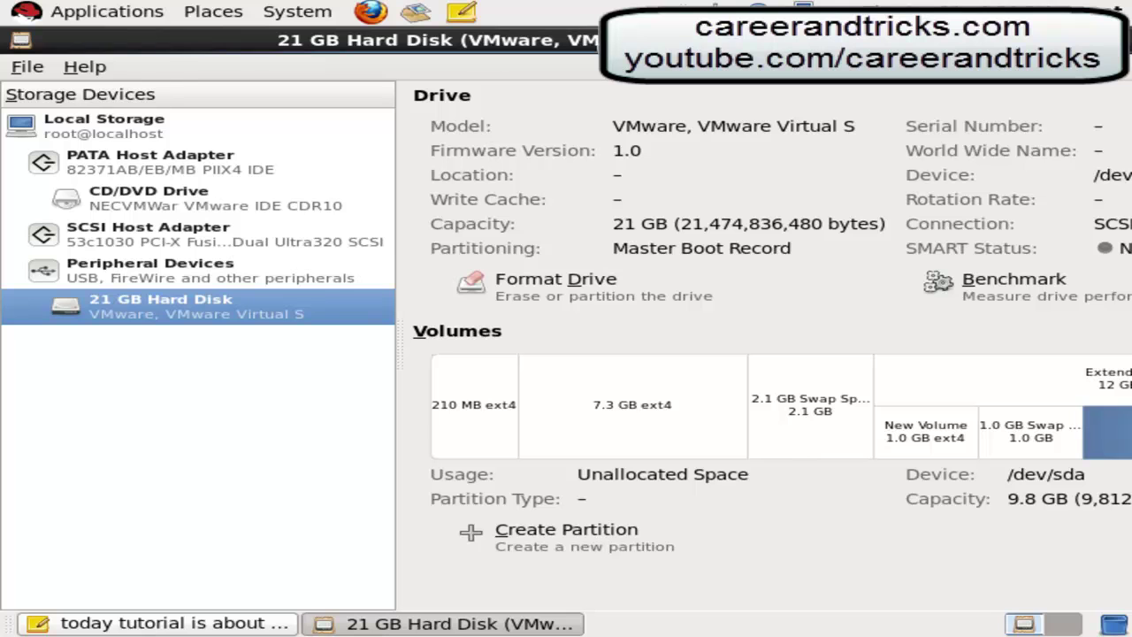
left_click_drag(229, 105, 5, 17)
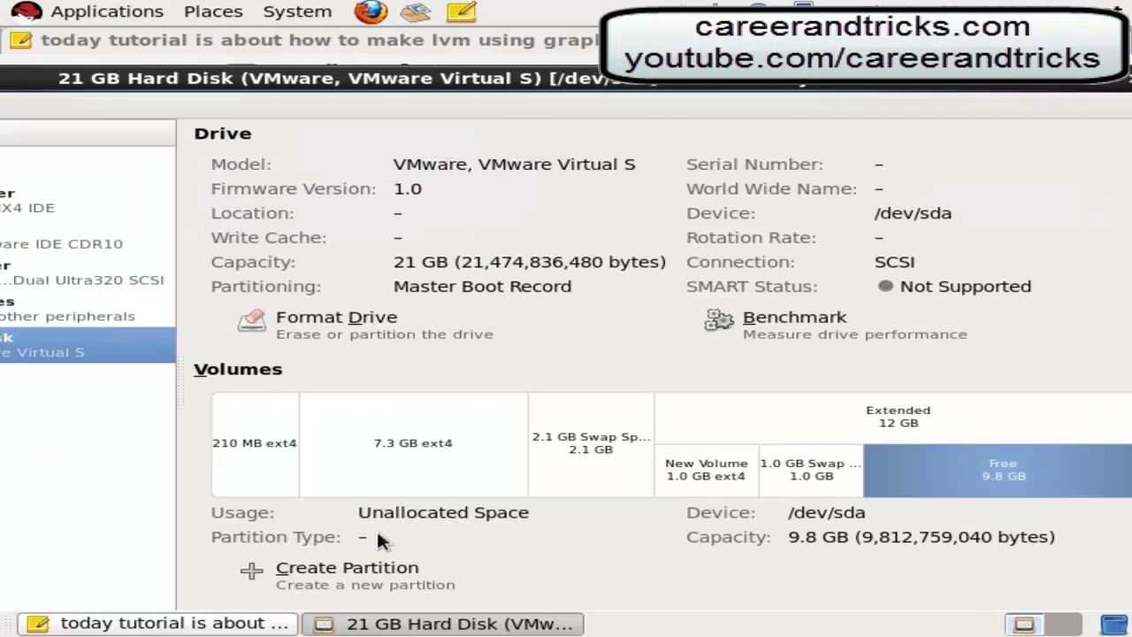
Create a 1.000 GB Ext4 partition named New Volume in the selected free space
left_click(389, 569)
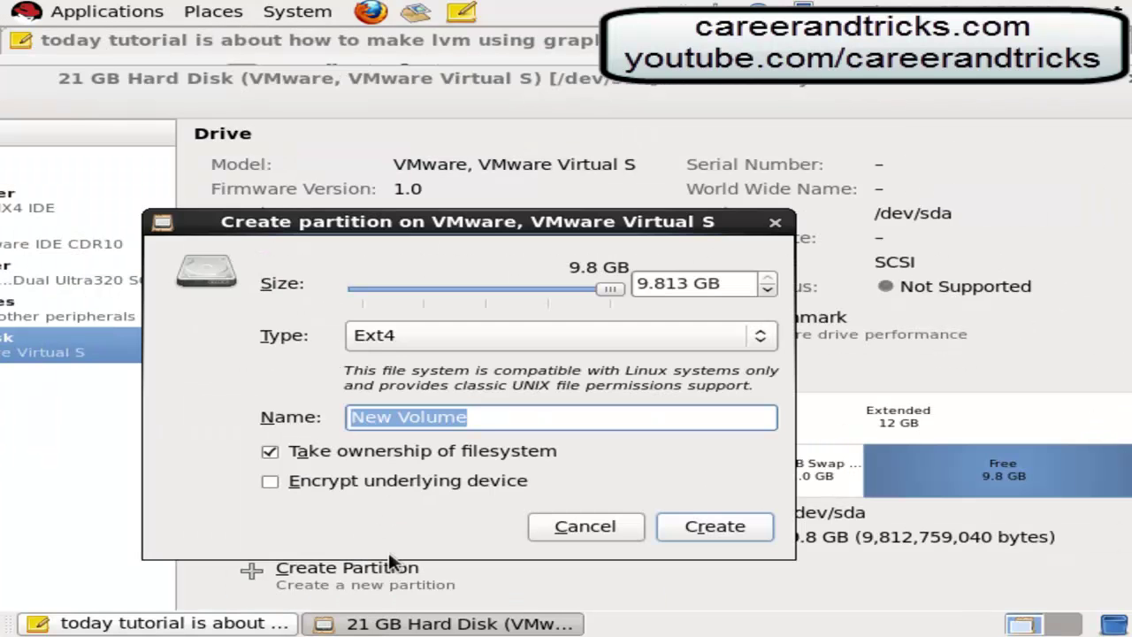
left_click(652, 283)
double_click(652, 283)
type("1.000")
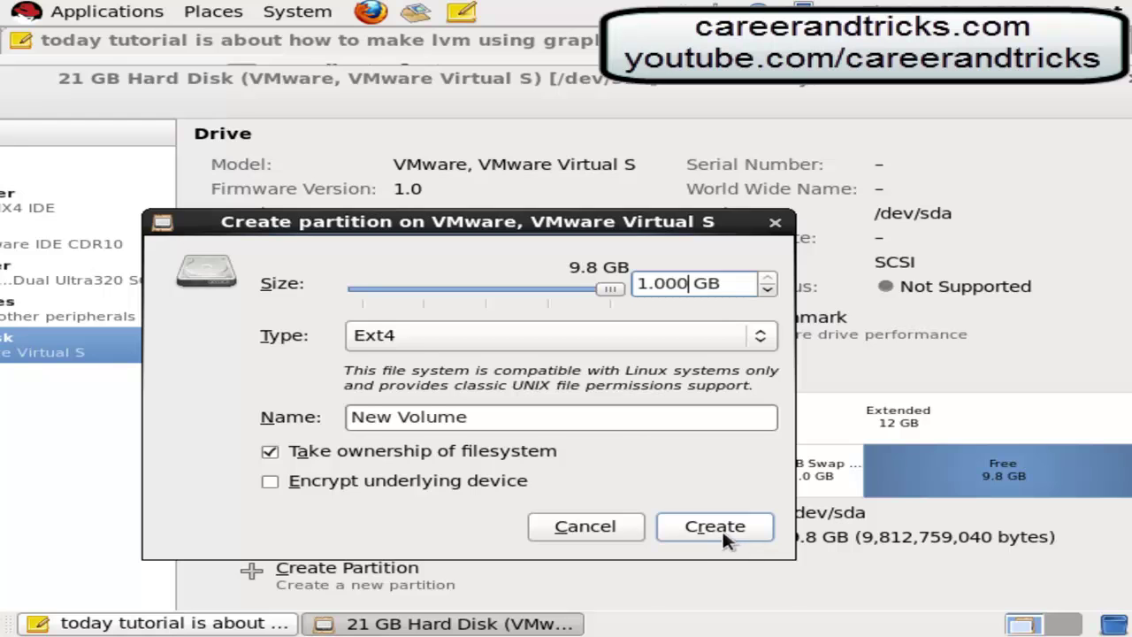
left_click(723, 535)
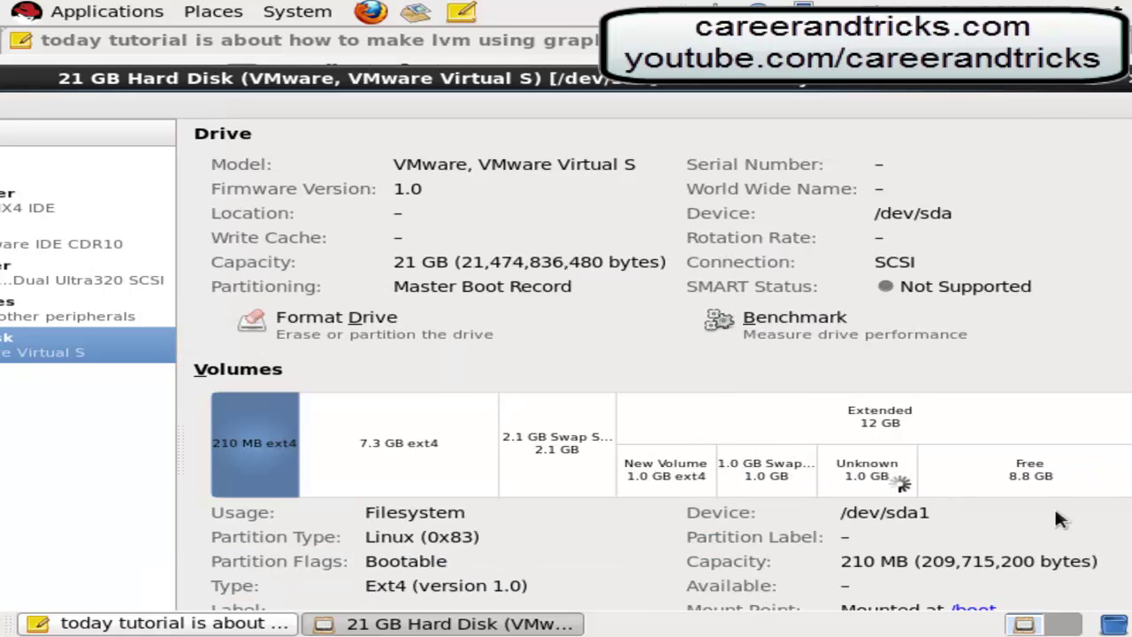
Create a second 1.000 GB Ext4 partition named New Volume in the remaining free space
left_click(1013, 469)
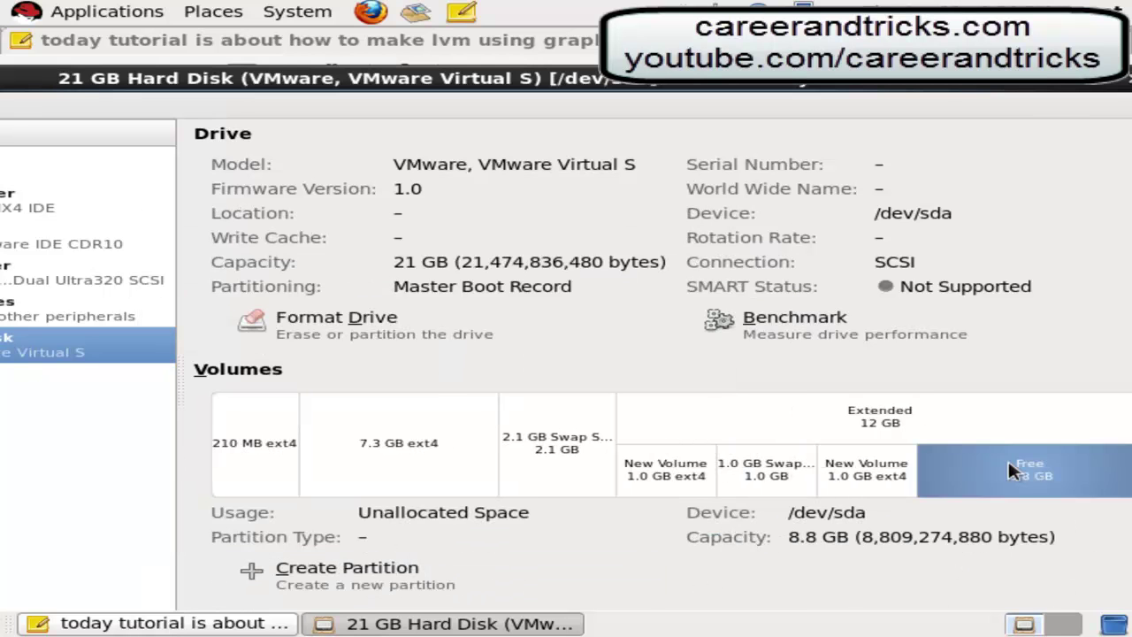
left_click(281, 569)
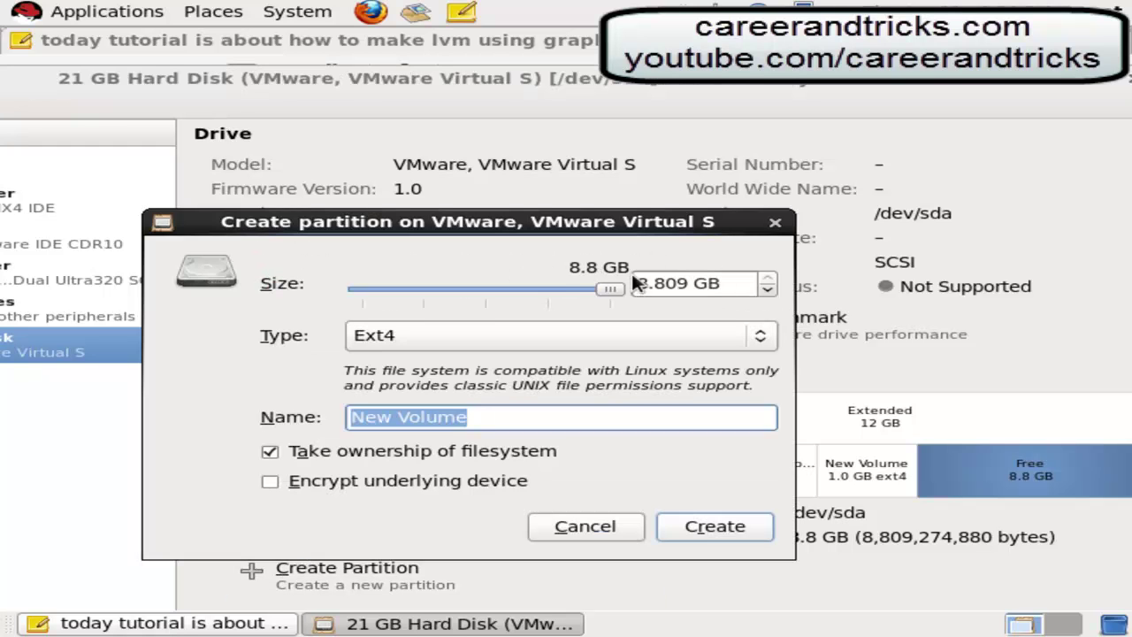
double_click(667, 281)
type("1.000")
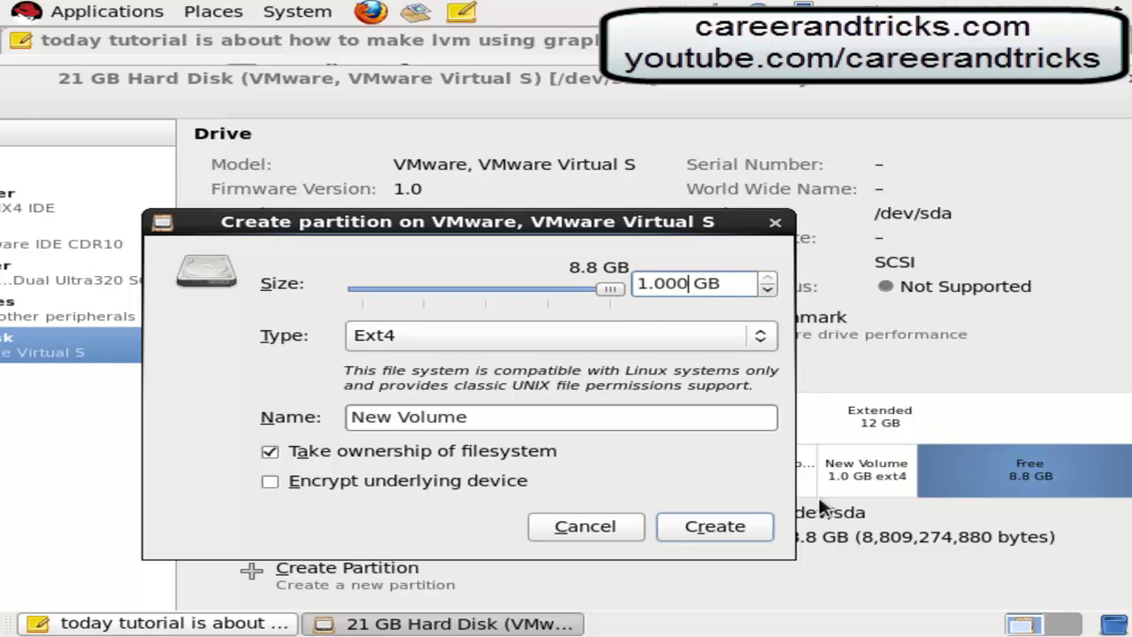
left_click(721, 530)
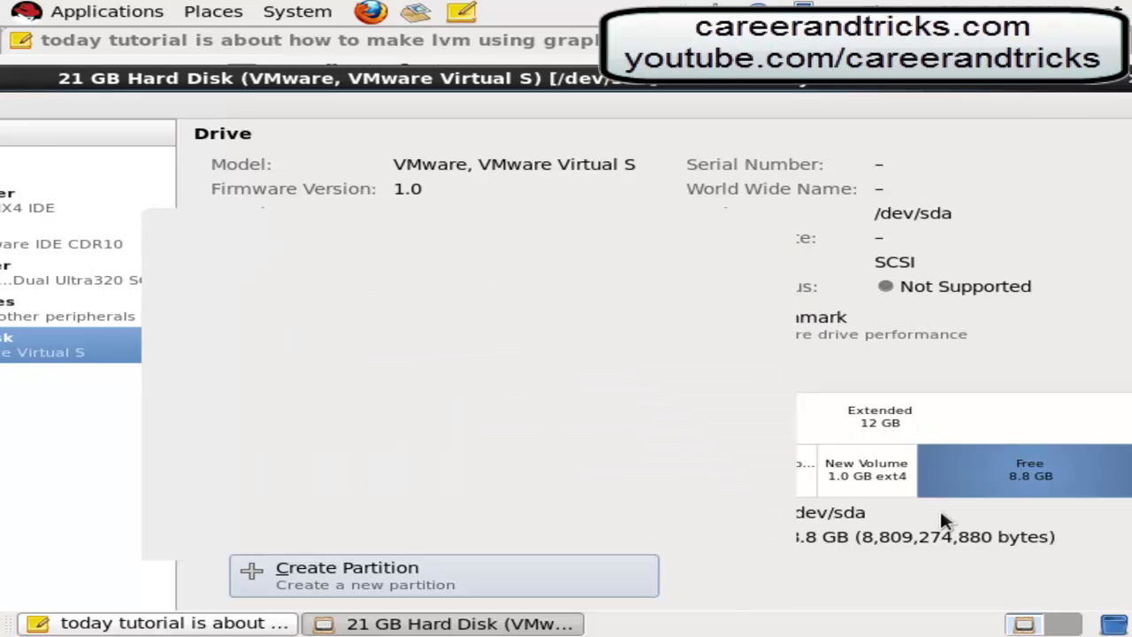
Create a third 1.000 GB Ext4 partition named New Volume in the free space that is left
left_click(1064, 495)
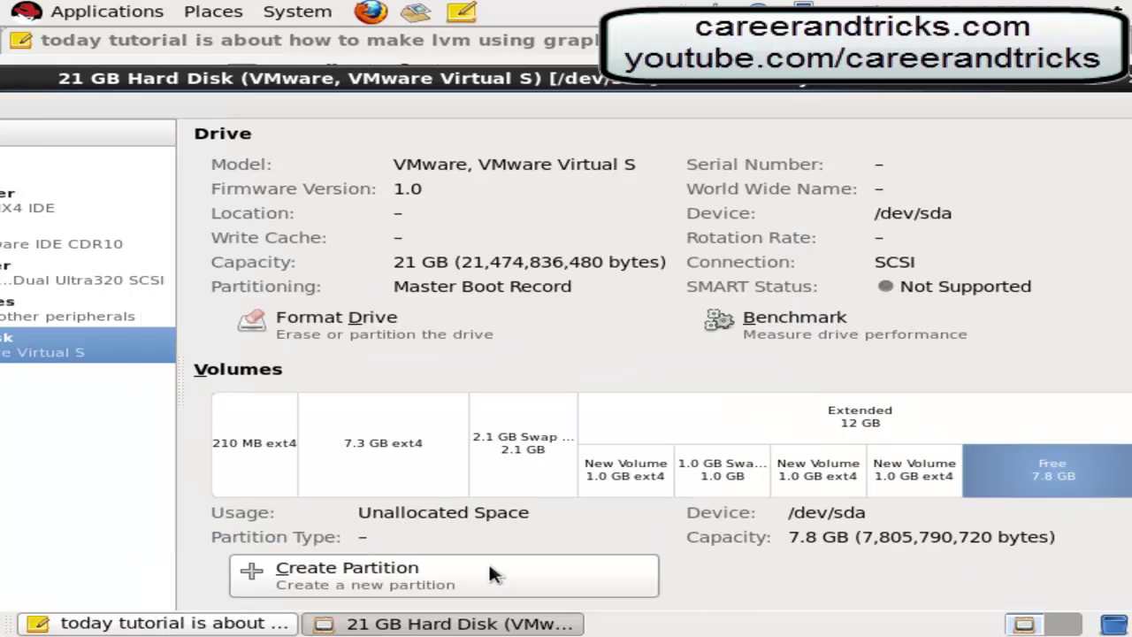
left_click(466, 566)
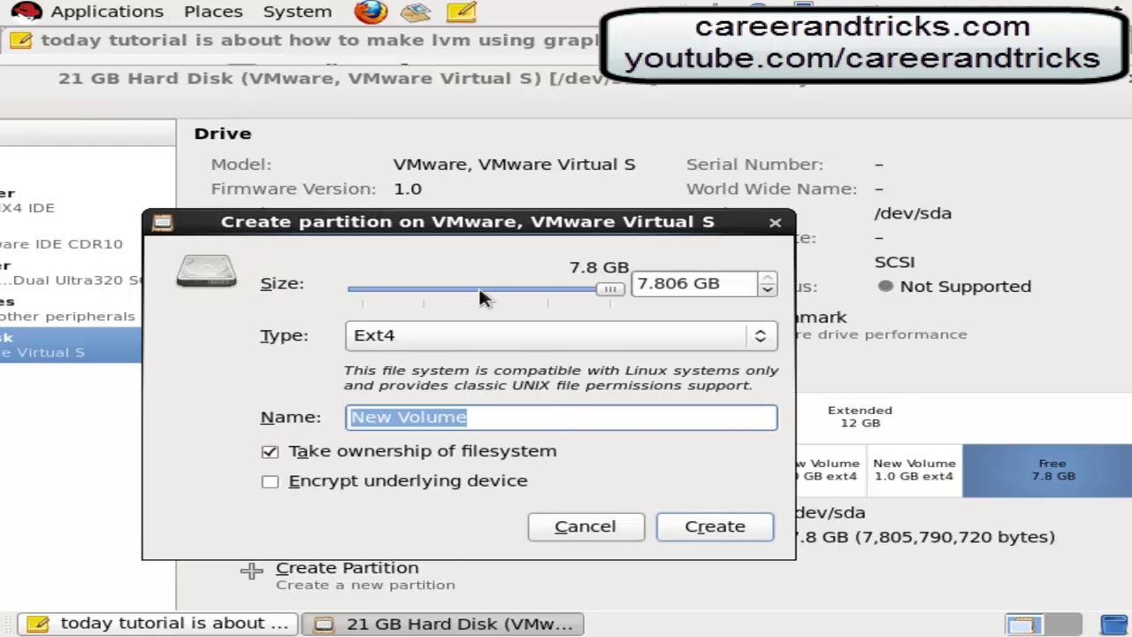
left_click_drag(688, 283, 721, 283)
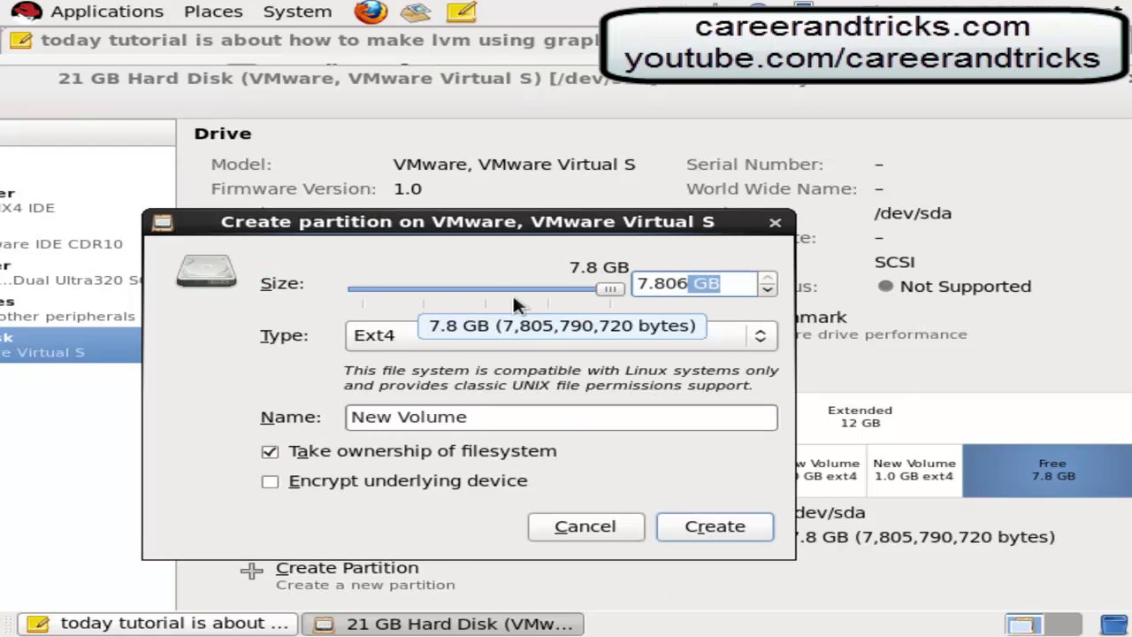
left_click(695, 284)
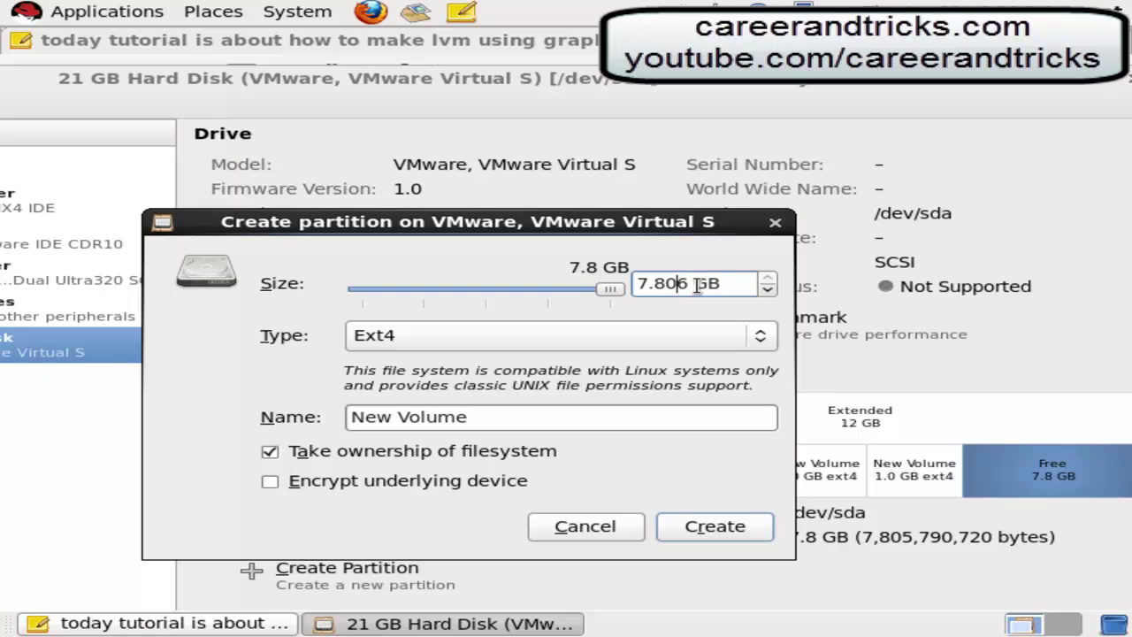
left_click_drag(695, 284, 637, 284)
type("1.000")
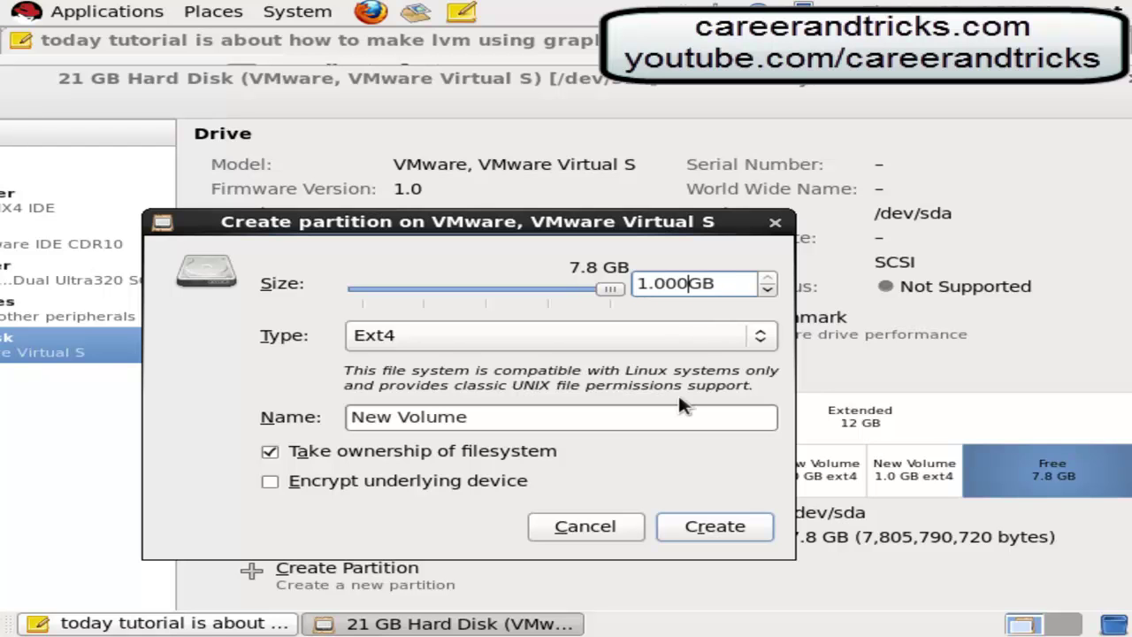
left_click(672, 525)
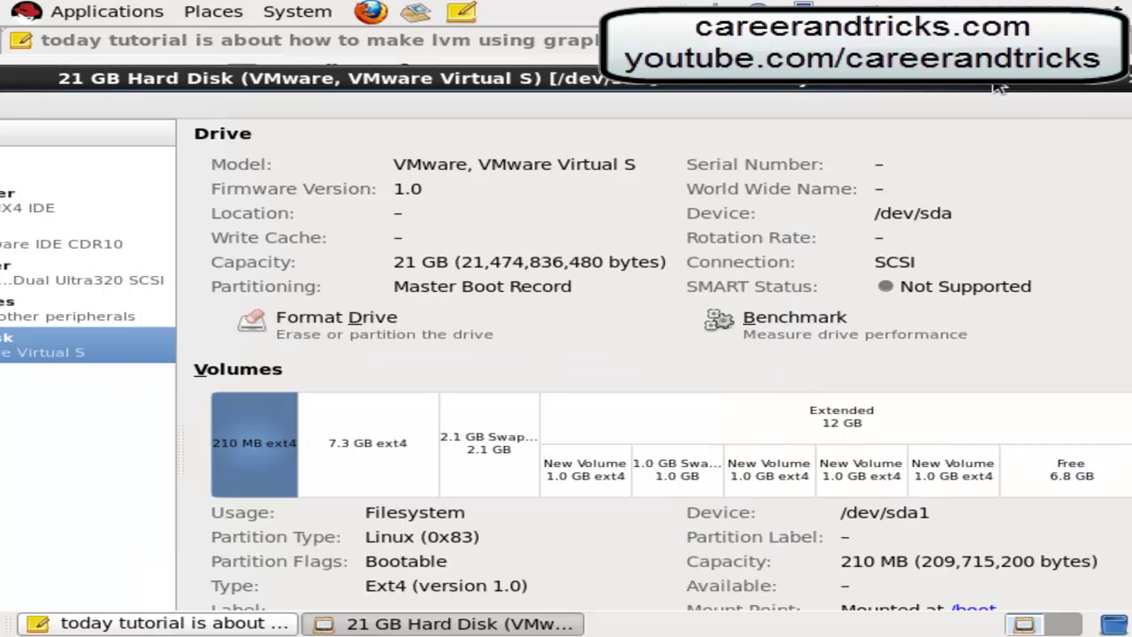
Switch back to the tutorial note and add the line "we have created 3 partitions ." below step 1
key("alt+F9")
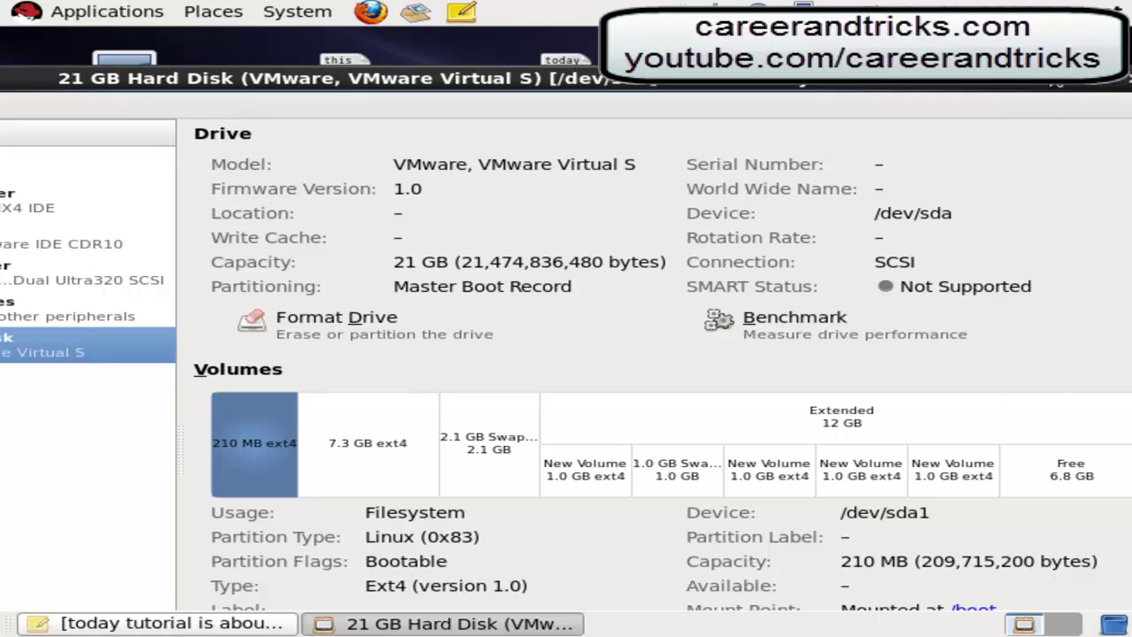
left_click(1059, 83)
left_click(193, 623)
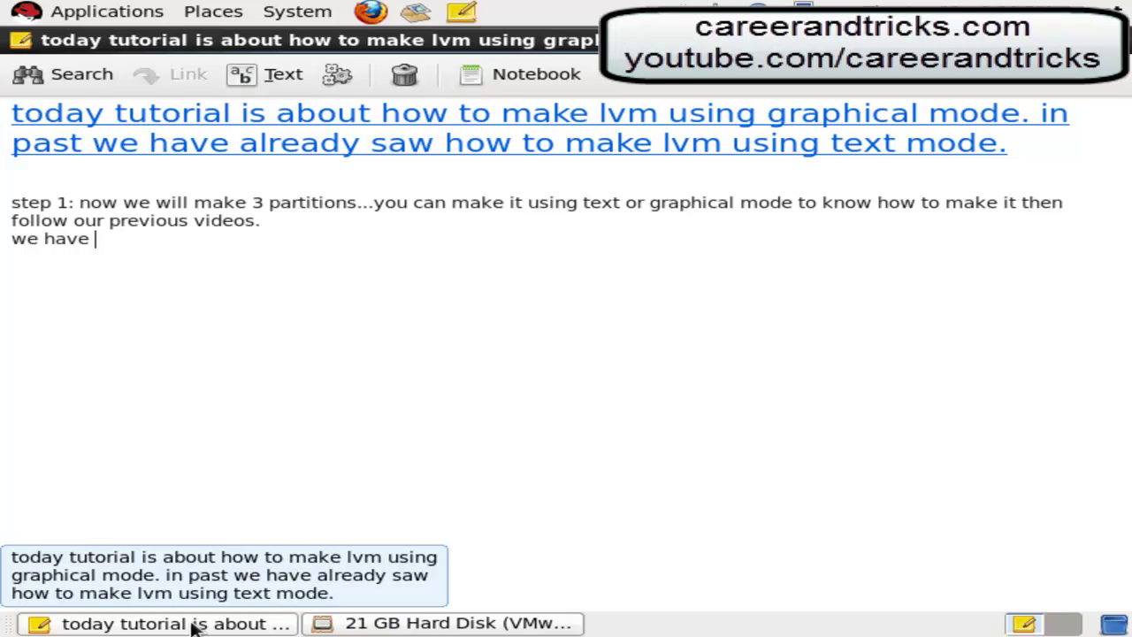
type("created")
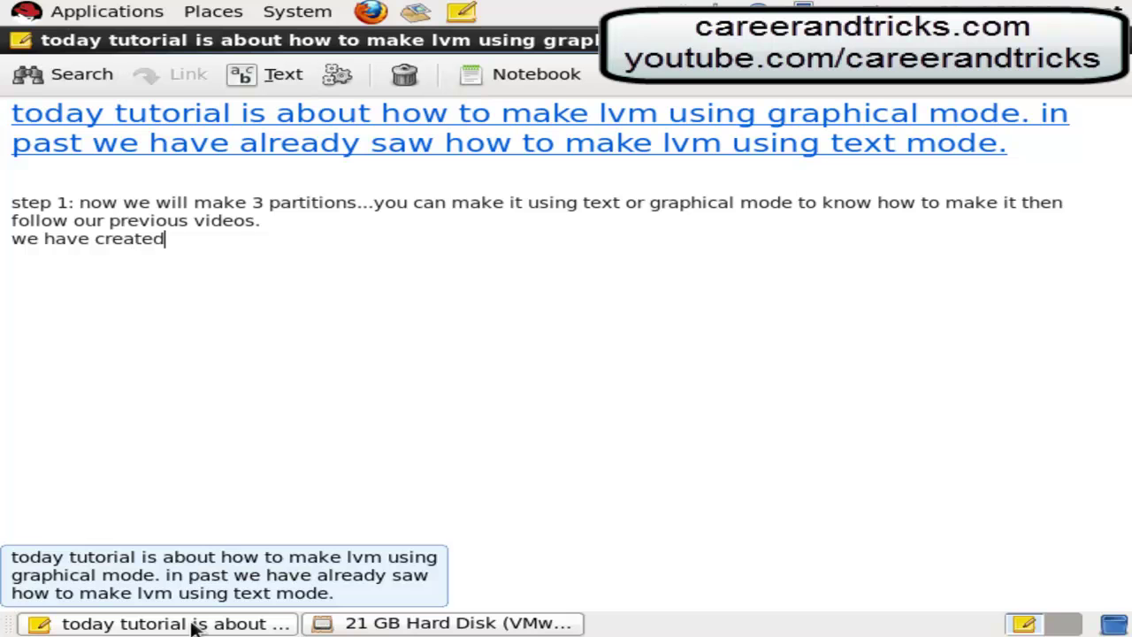
type(" 3 partitions ")
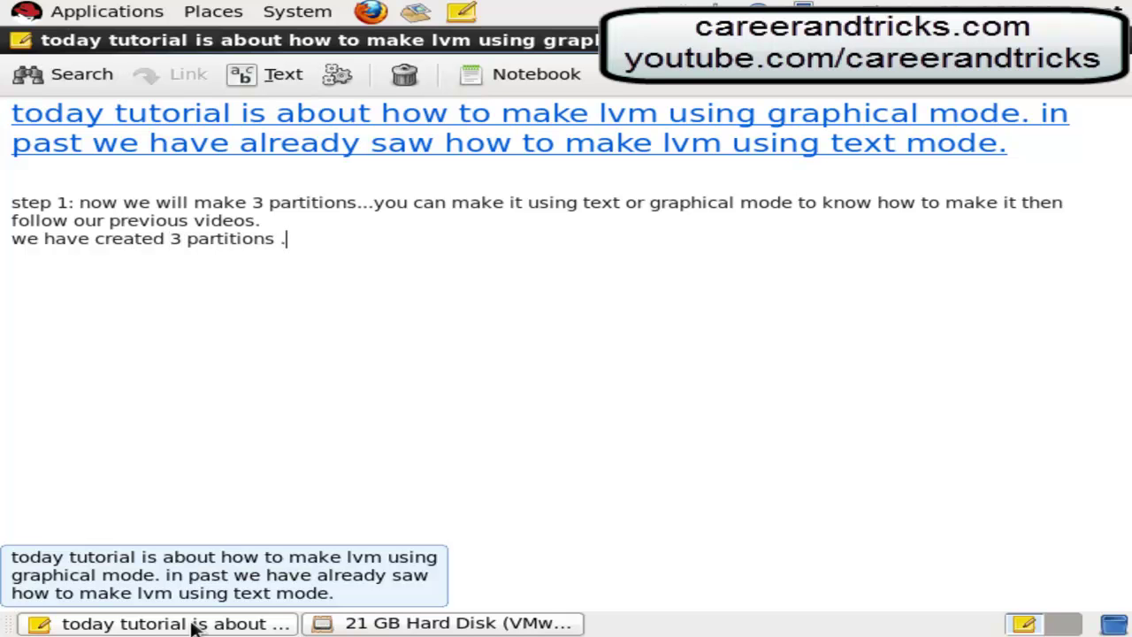
type(".b")
key("BackSpace")
Continue the note's last line with "now we have to changes its id. id for lvm is 8e"
type("now we a")
type("ve t")
key("BackSpace")
key("BackSpace")
key("BackSpace")
key("BackSpace")
key("BackSpace")
type("hvae")
key("BackSpace")
key("BackSpace")
key("BackSpace")
type("ve to c")
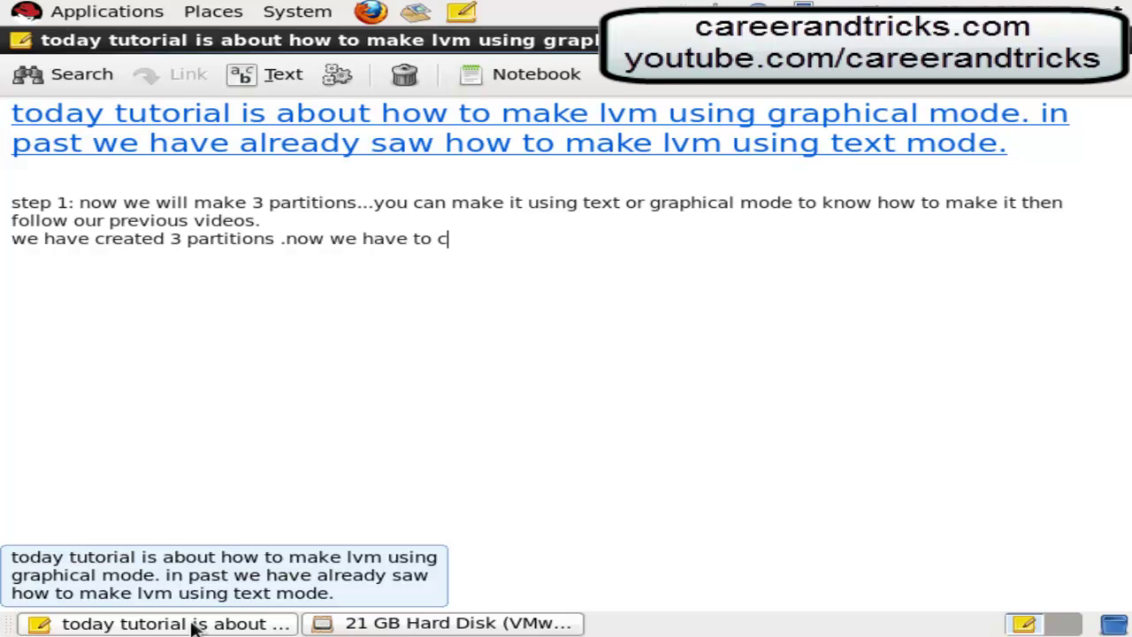
type("hanges n")
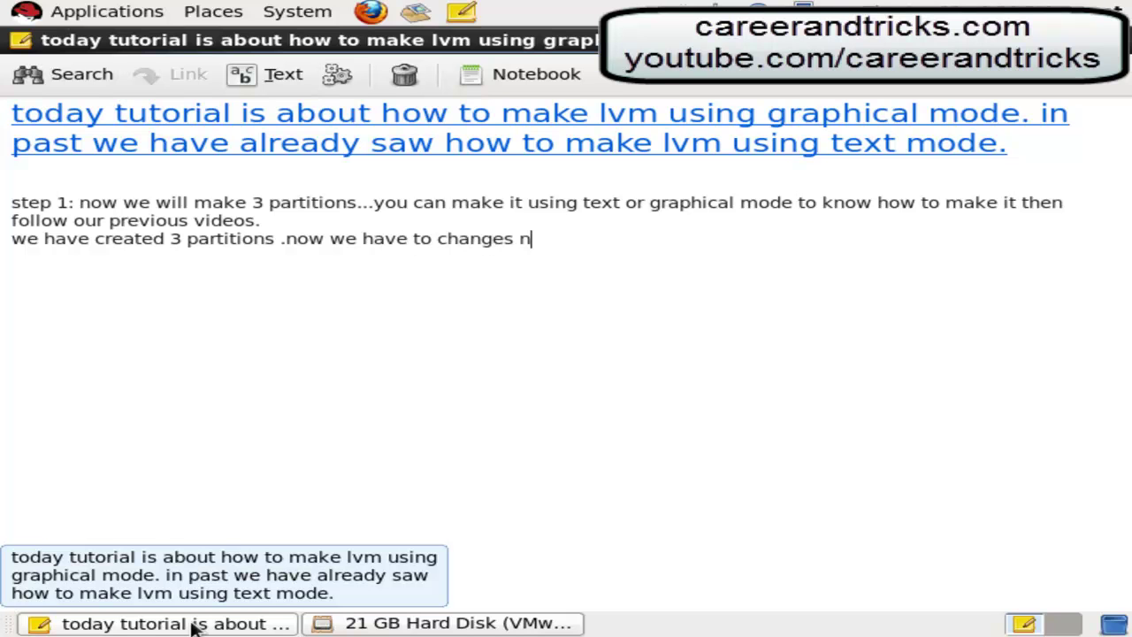
key("BackSpace")
type("its id. id for lvm is ")
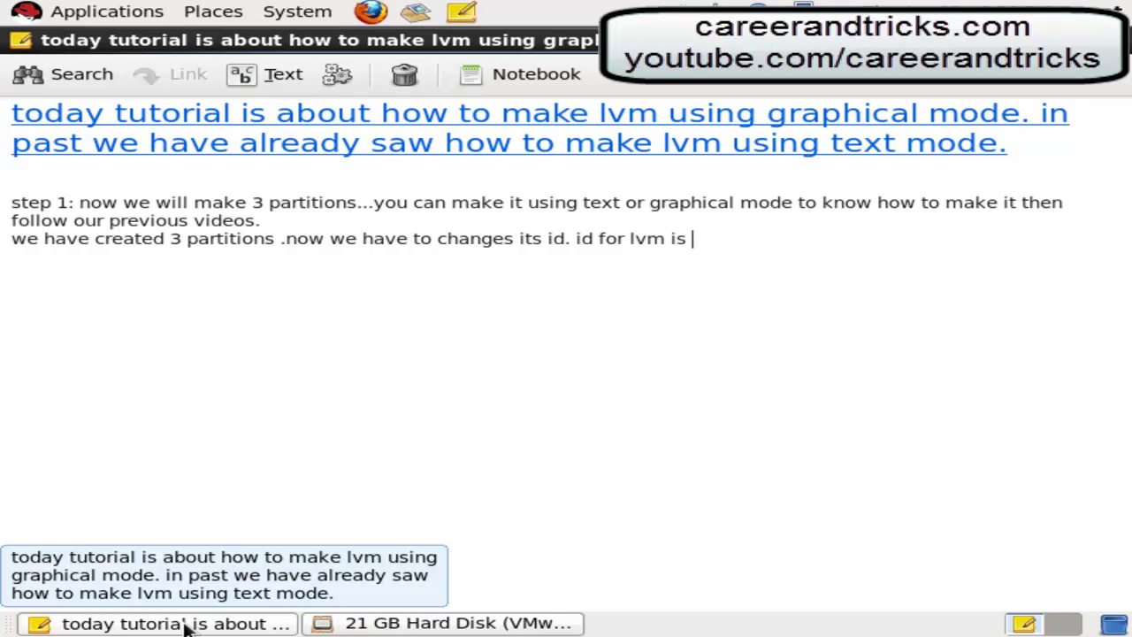
type("8e")
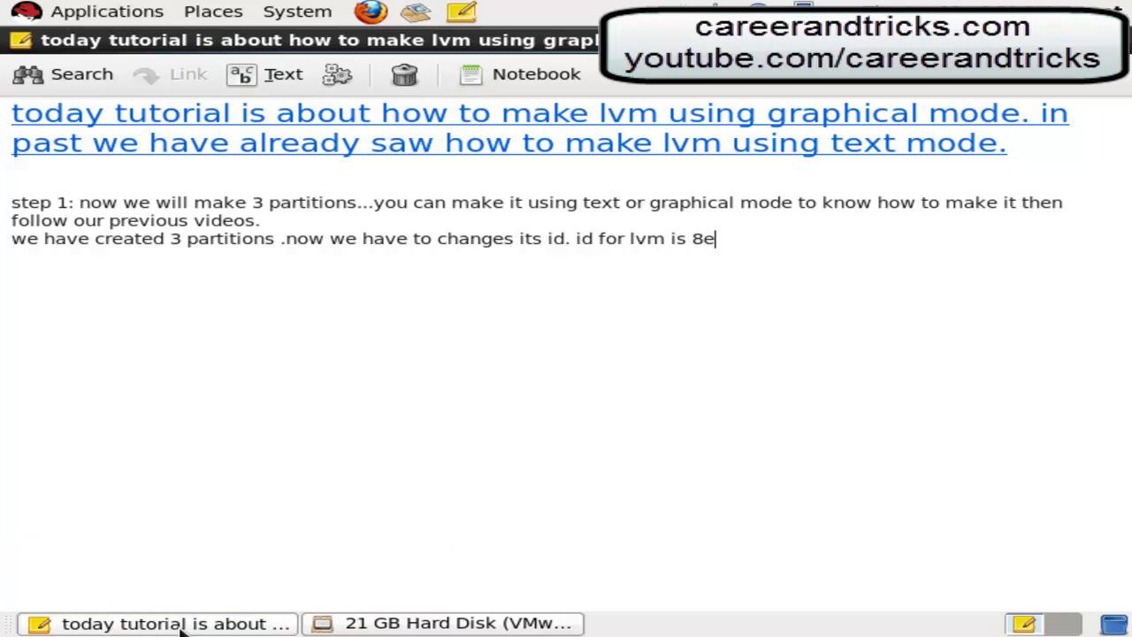
Switch to the disk utility and select the first of the three new 1.0 GB volumes, /dev/sda7
left_click(400, 623)
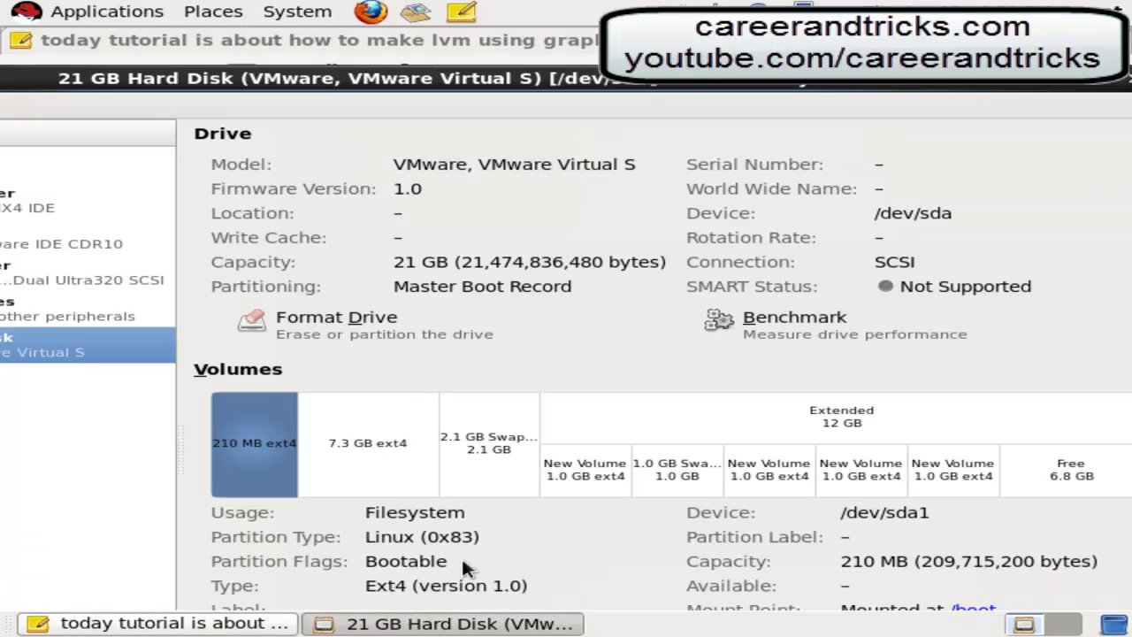
left_click(839, 471)
left_click(772, 475)
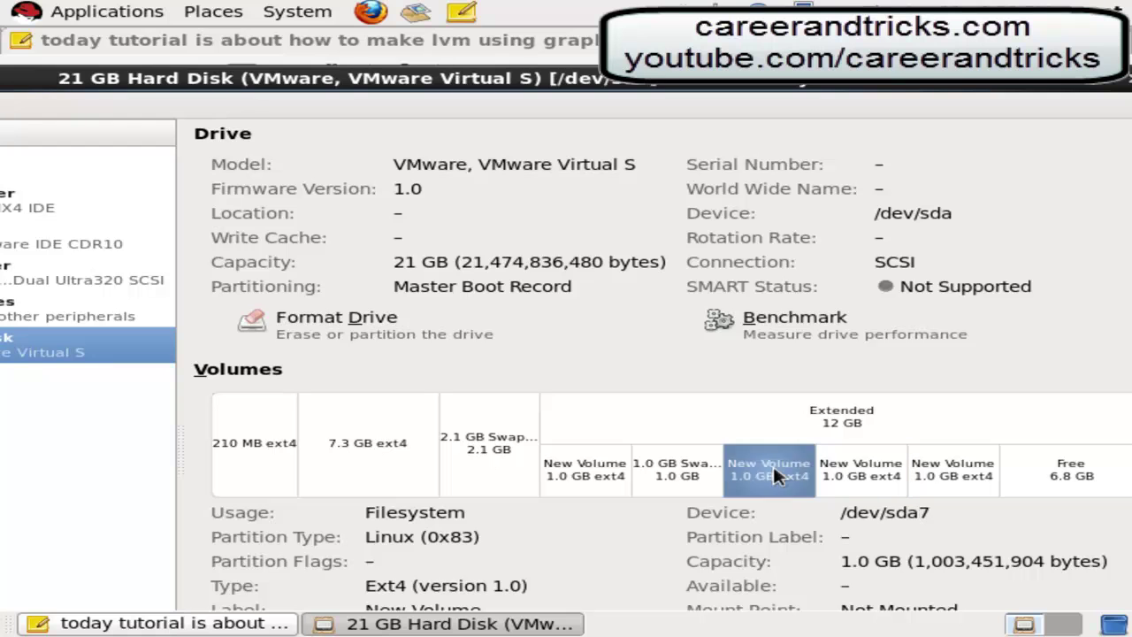
double_click(772, 475)
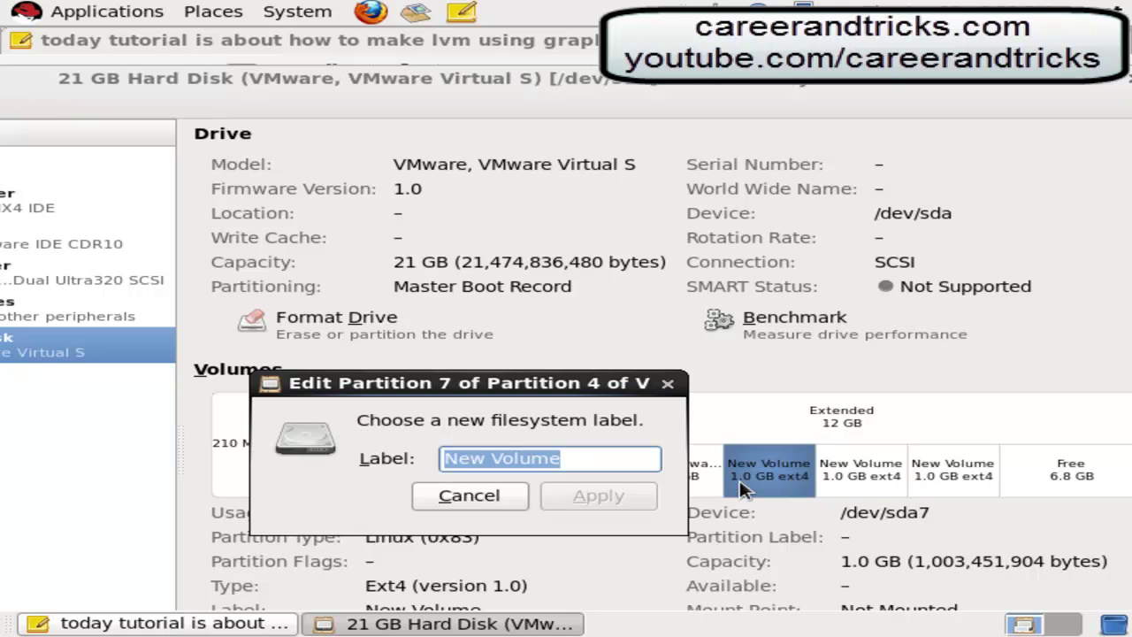
left_click(496, 495)
key("Delete")
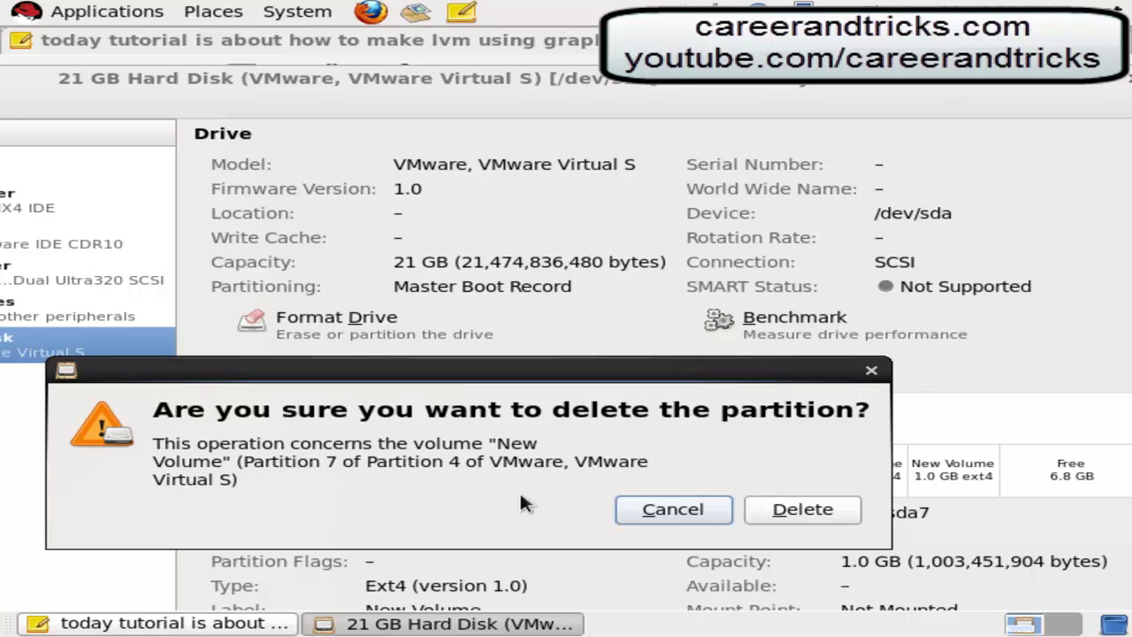
left_click(652, 508)
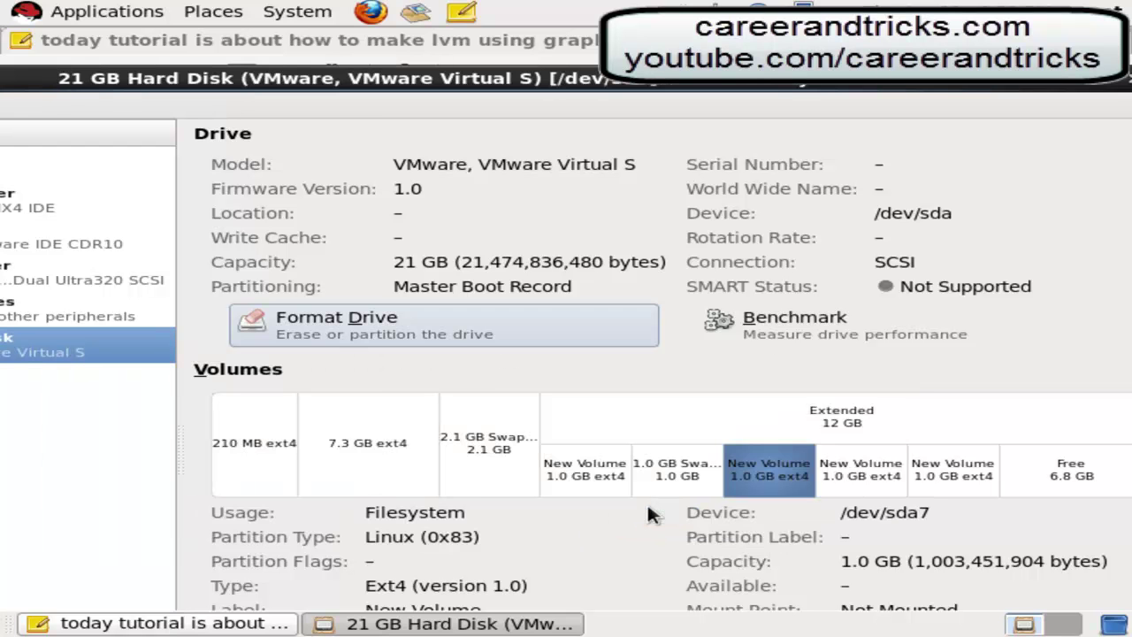
Run a file system check on the /dev/sda7 volume and dismiss its report
key("alt+d")
left_click(616, 525)
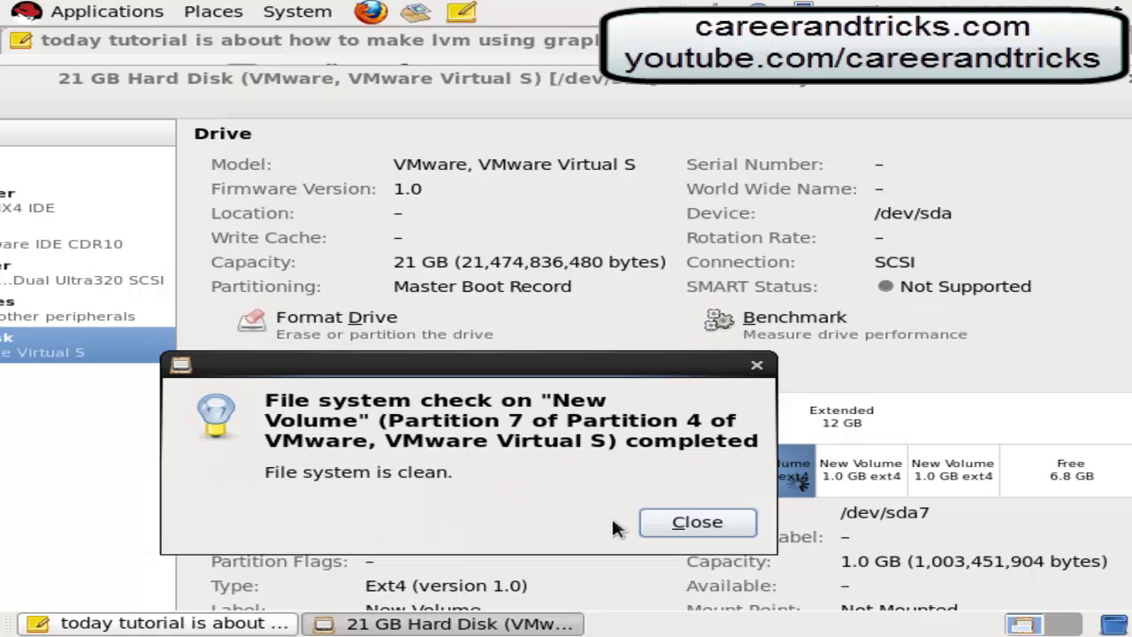
left_click(729, 527)
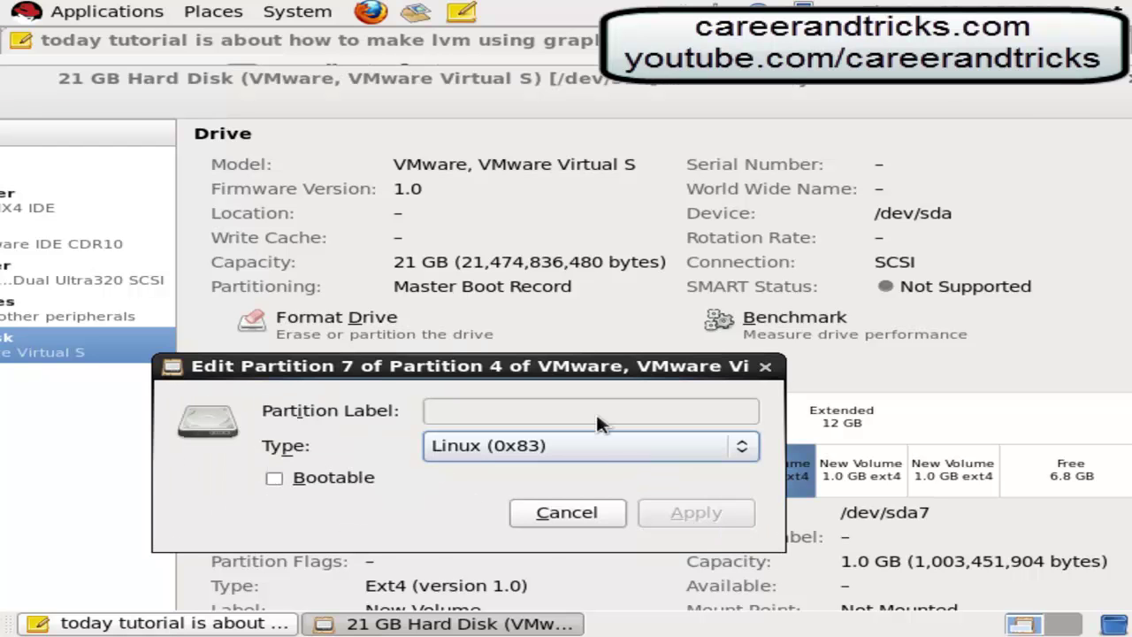
Edit the /dev/sda7 partition and apply Linux LVM (0x8e) as its type
left_click(602, 449)
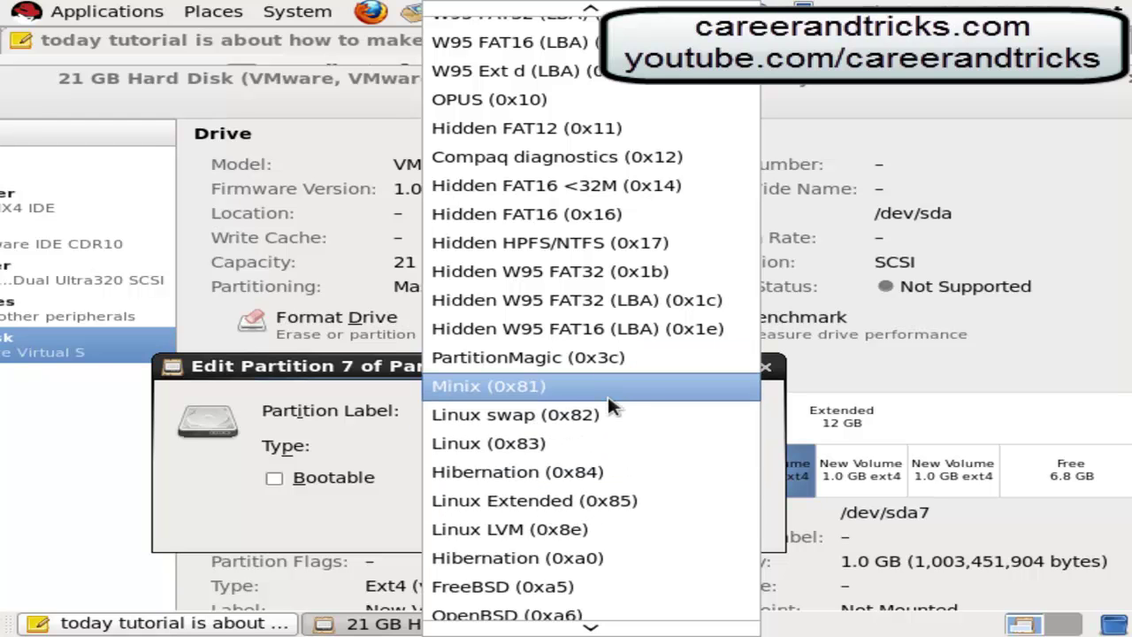
left_click(638, 529)
left_click(678, 515)
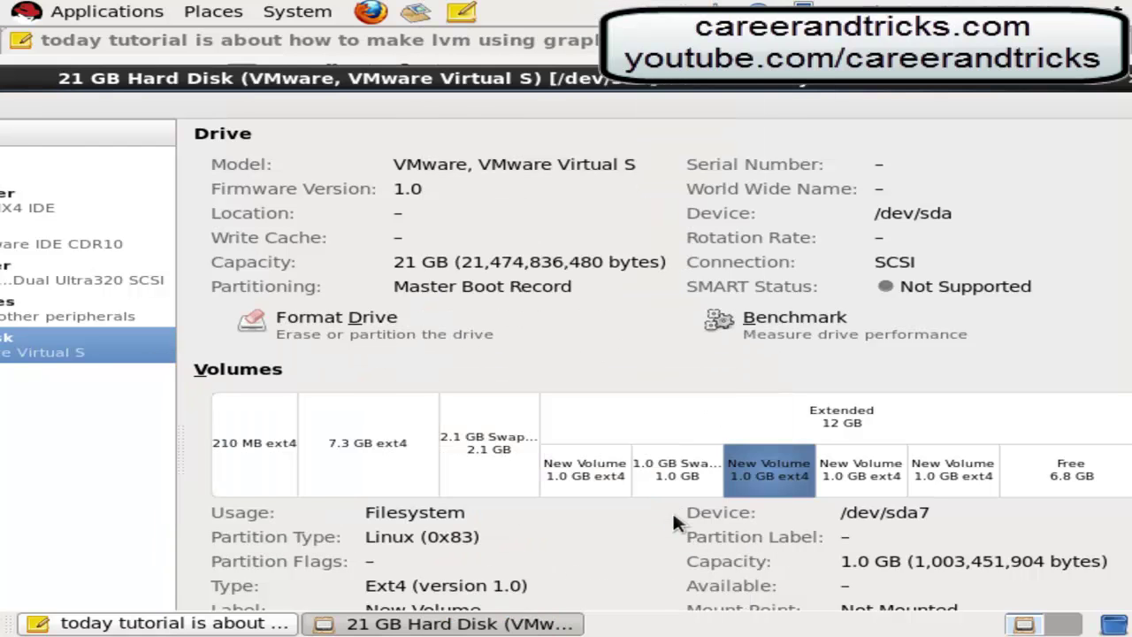
Change the type of the second new 1.0 GB partition, /dev/sda8, to Linux LVM (0x8e)
left_click(864, 474)
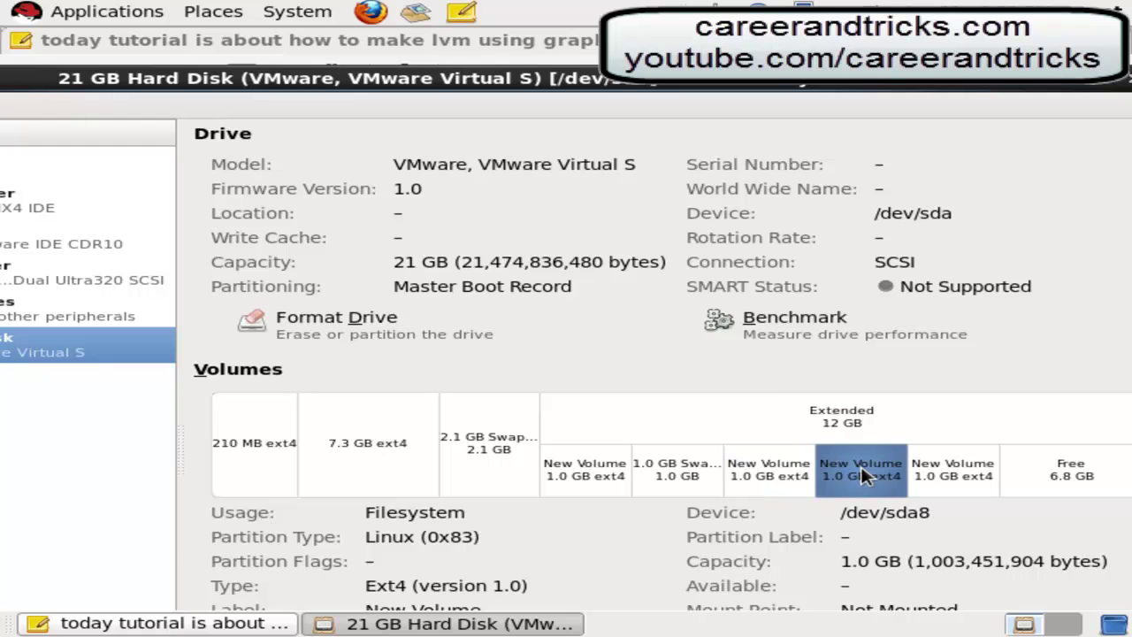
double_click(865, 476)
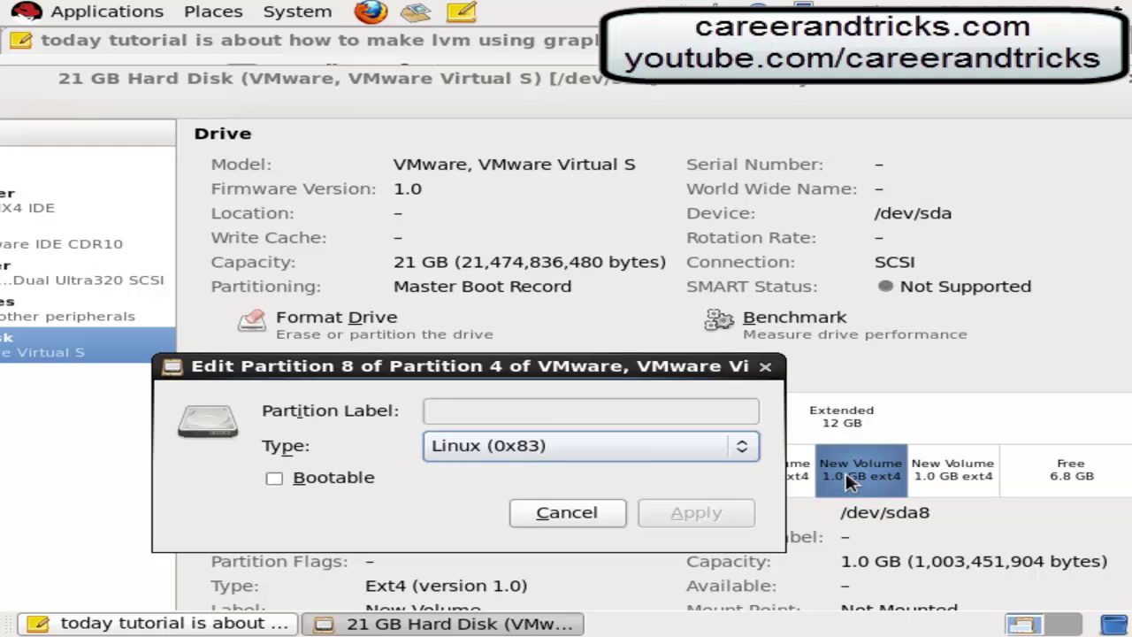
left_click(626, 448)
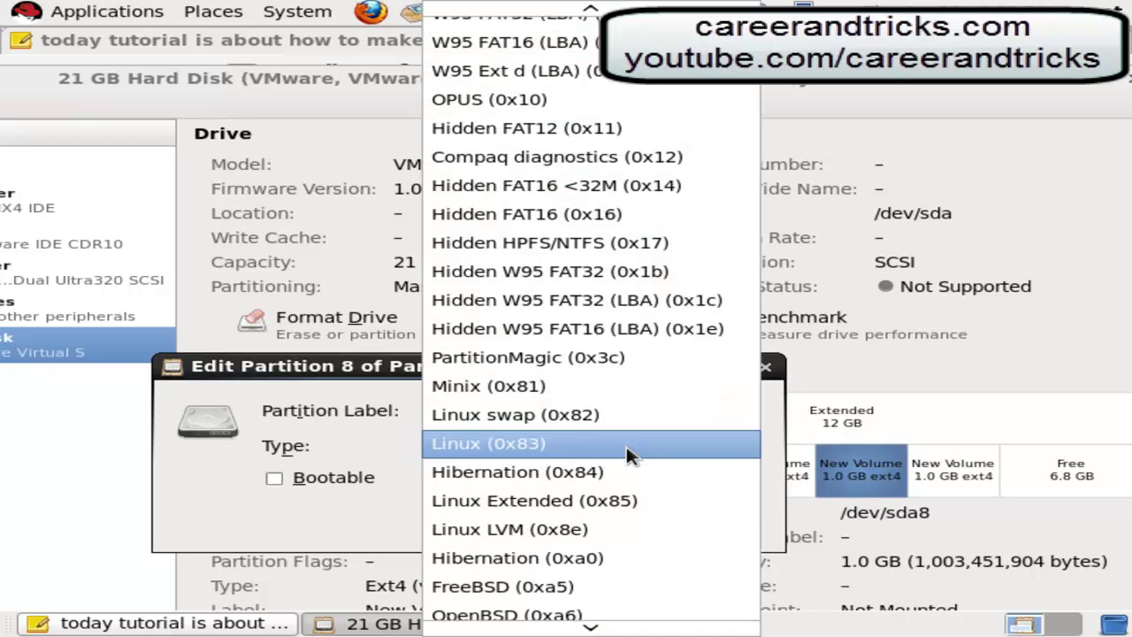
left_click(613, 529)
left_click(697, 513)
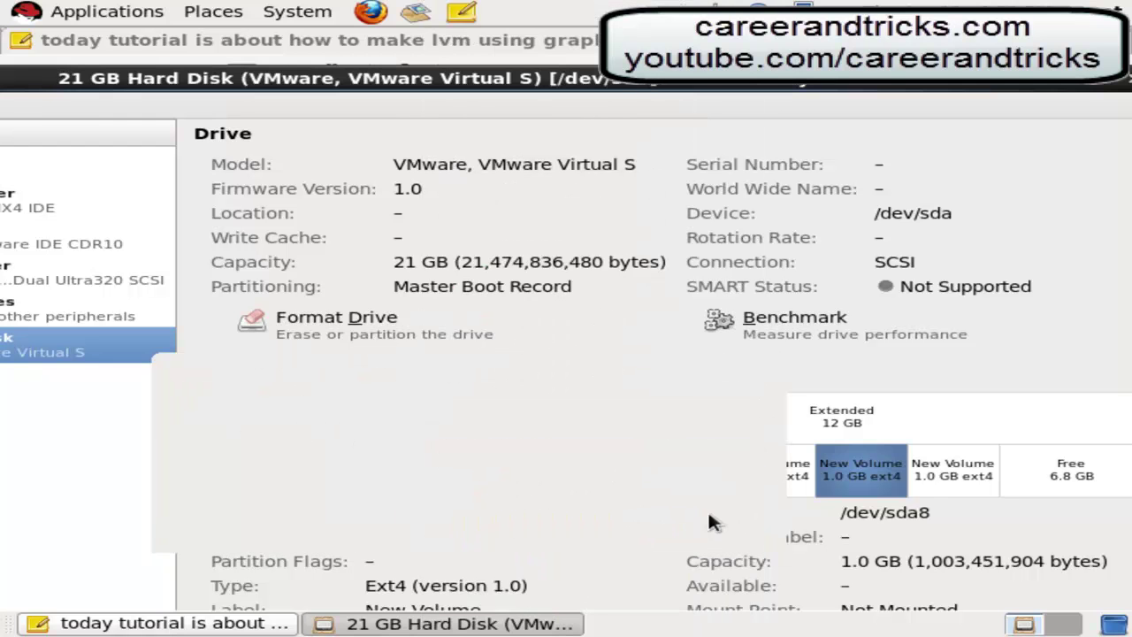
Change the type of the third new 1.0 GB partition, /dev/sda9, to Linux LVM (0x8e)
left_click(976, 473)
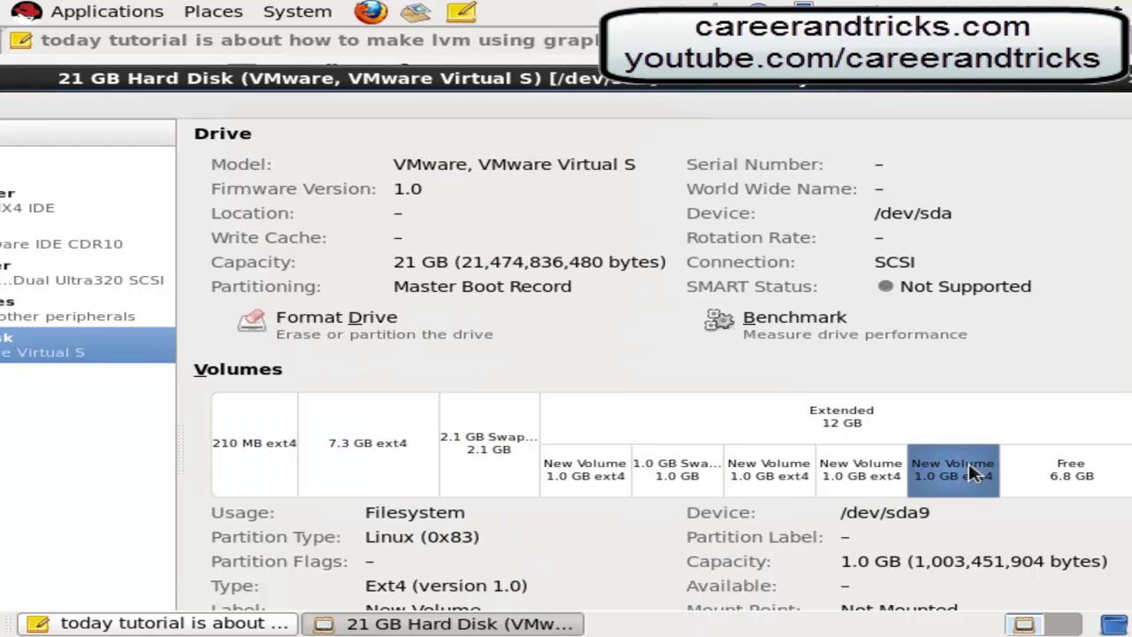
double_click(975, 475)
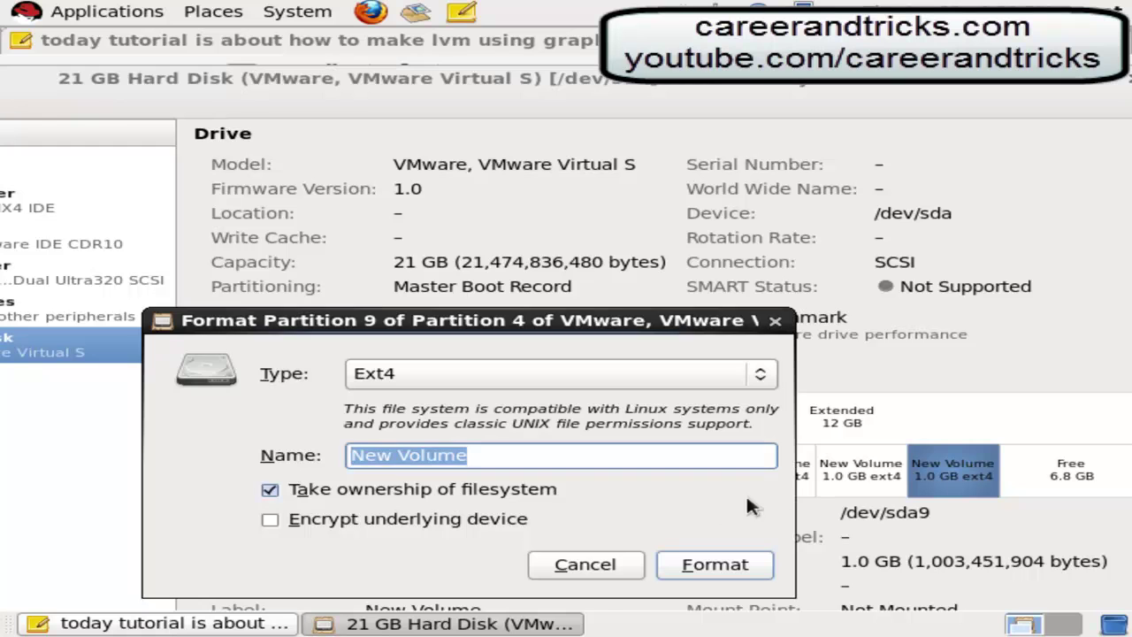
left_click(607, 564)
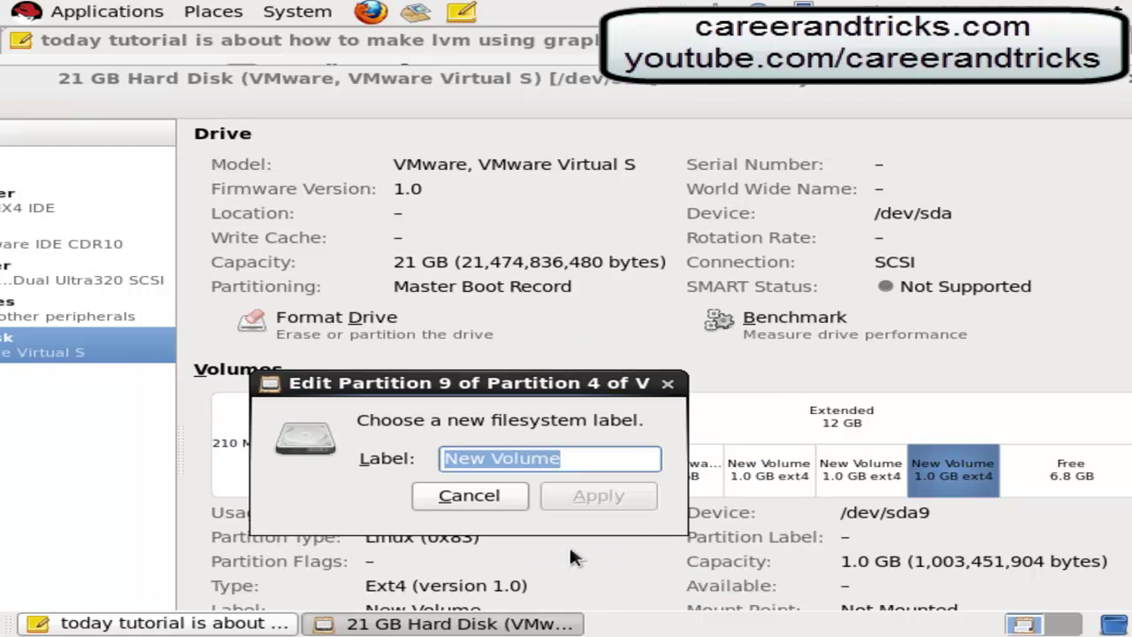
left_click(466, 503)
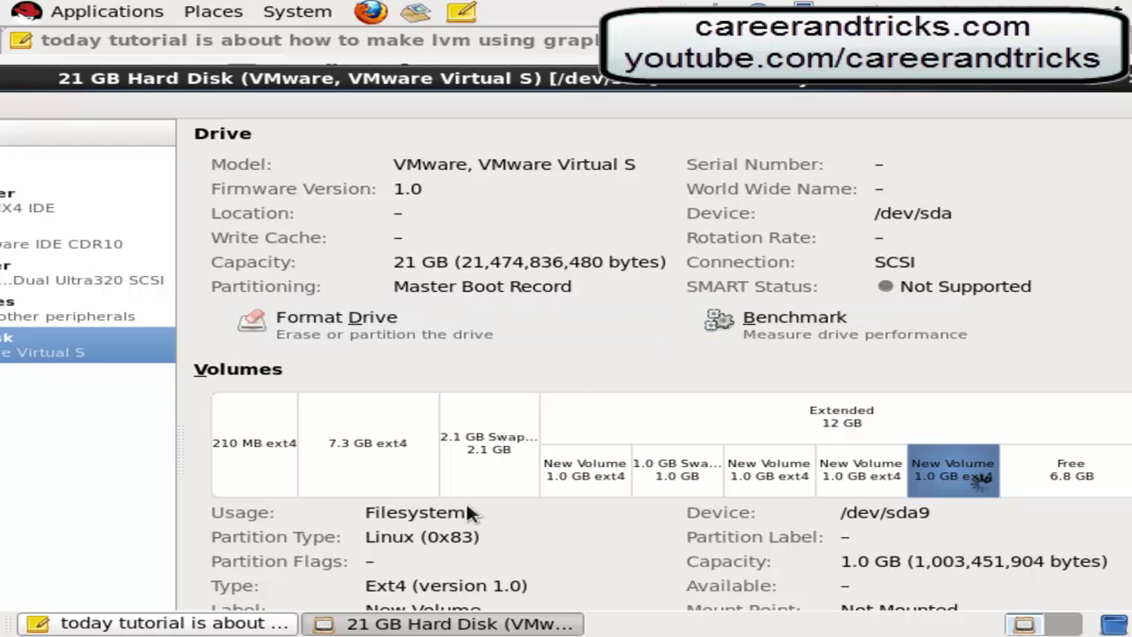
left_click(678, 525)
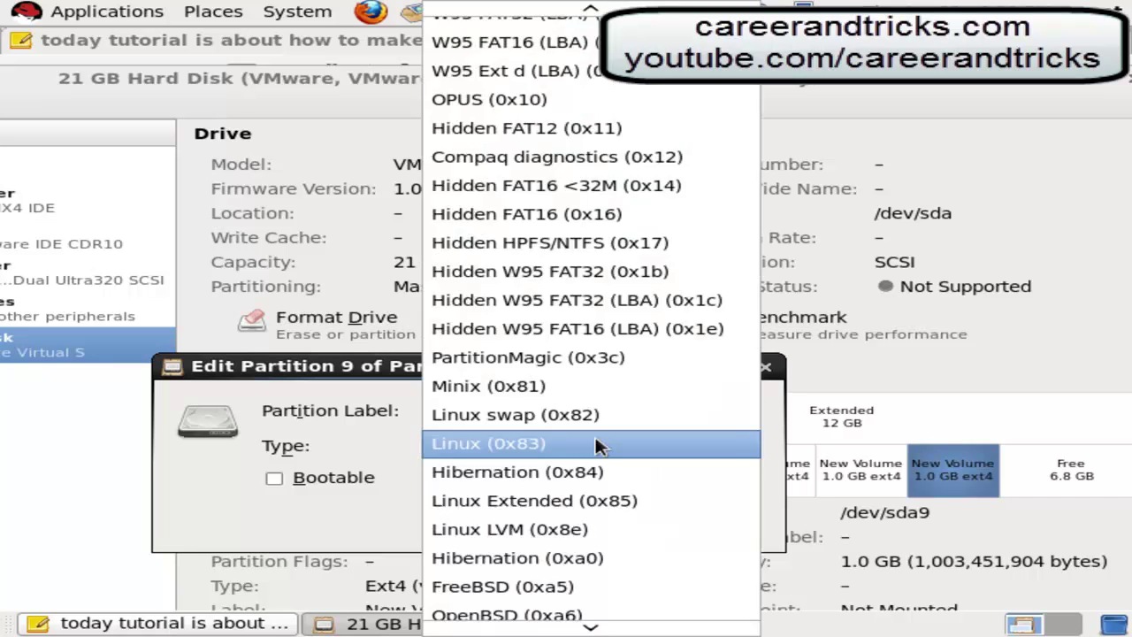
left_click(596, 445)
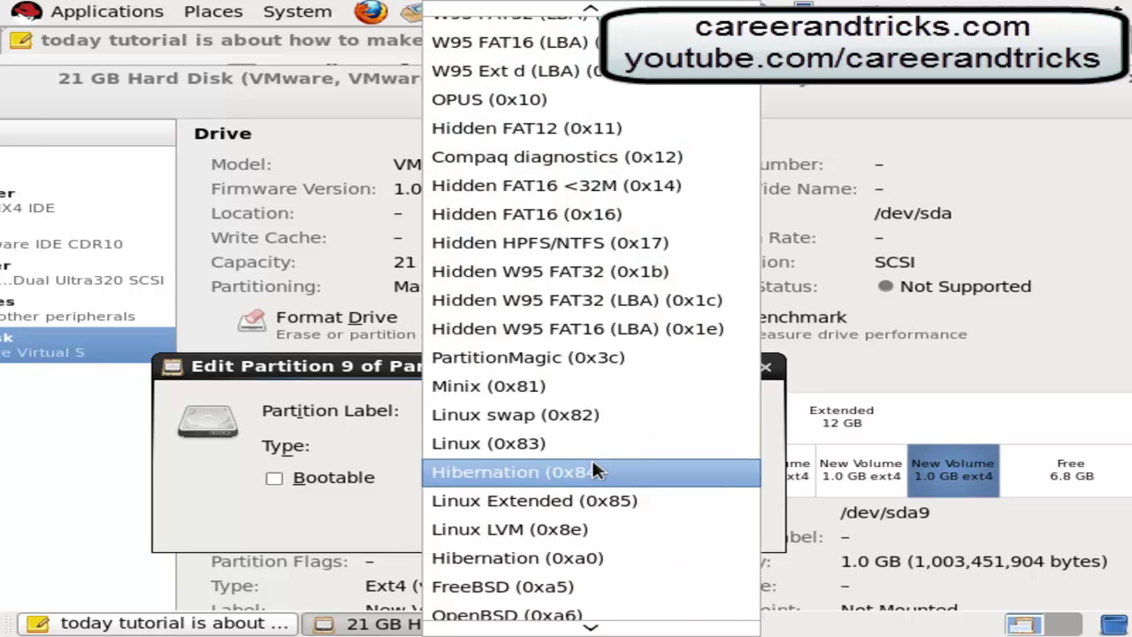
left_click(596, 529)
left_click(718, 518)
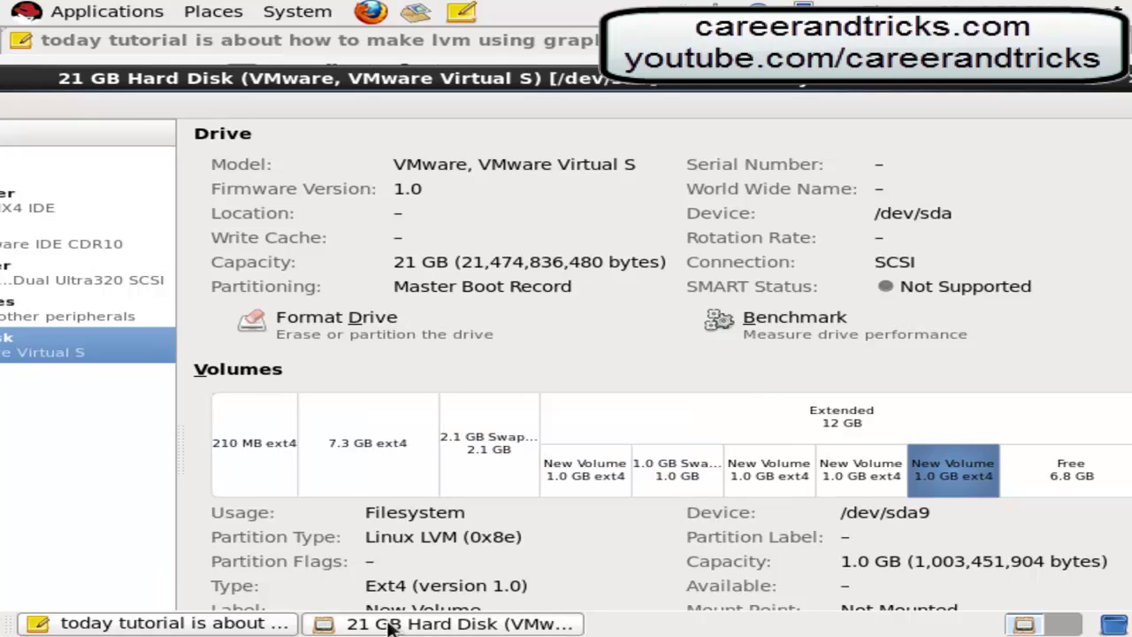
Switch to the tutorial note, end its last line with a period and add the line "now our new partitions are lvm."
left_click(234, 626)
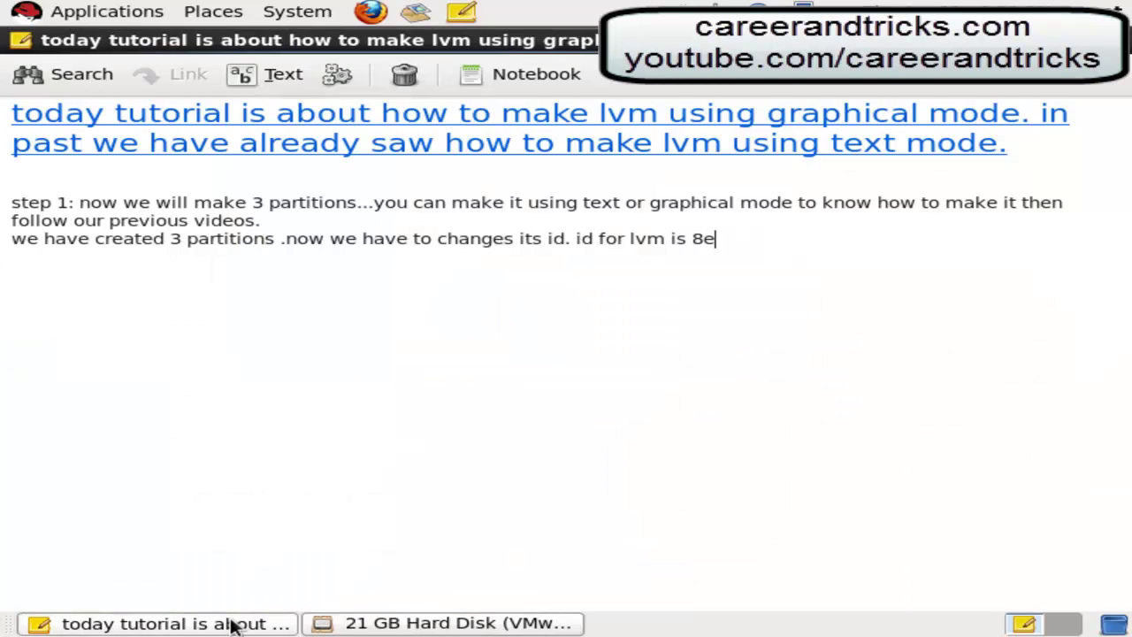
left_click(234, 625)
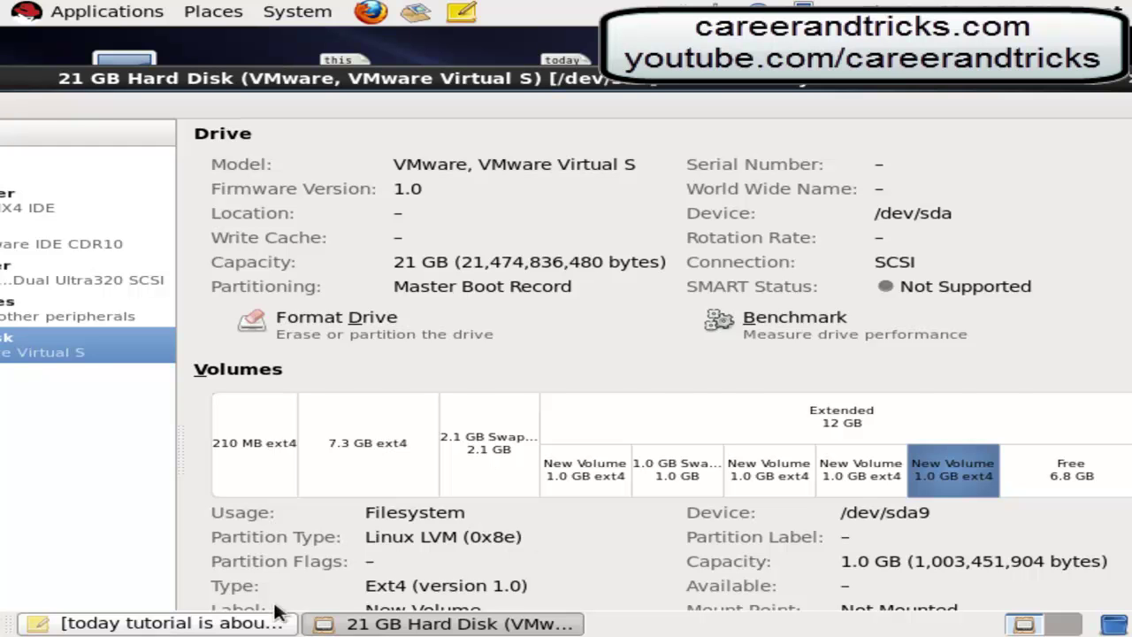
left_click(248, 625)
type(".mo")
key("BackSpace")
key("BackSpace")
type("now our new ")
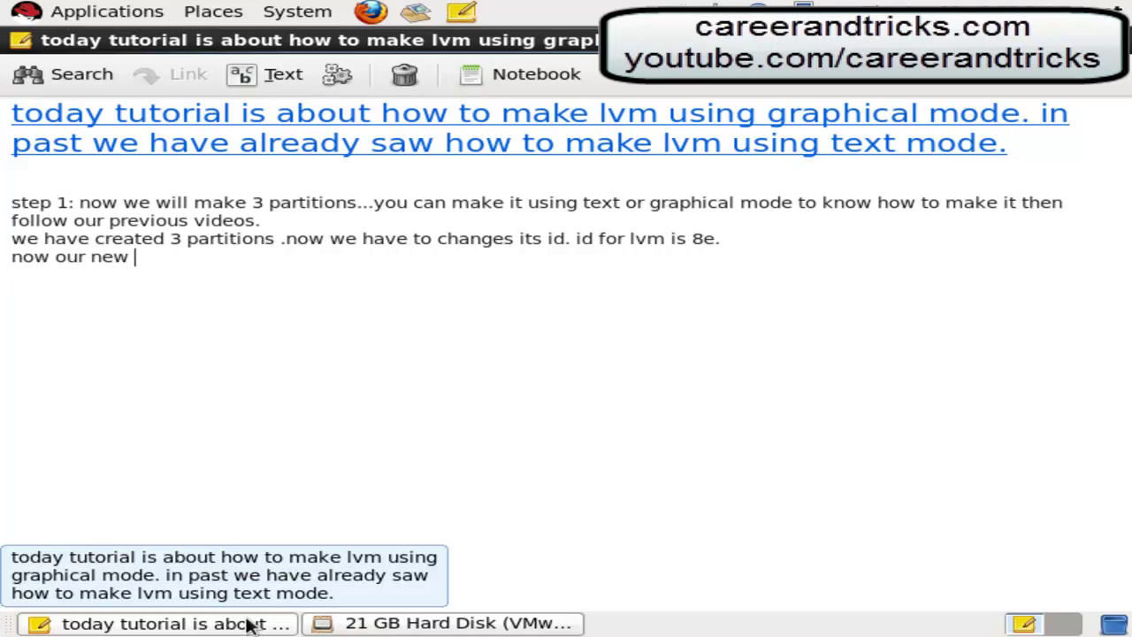
type("partitions are lvm.")
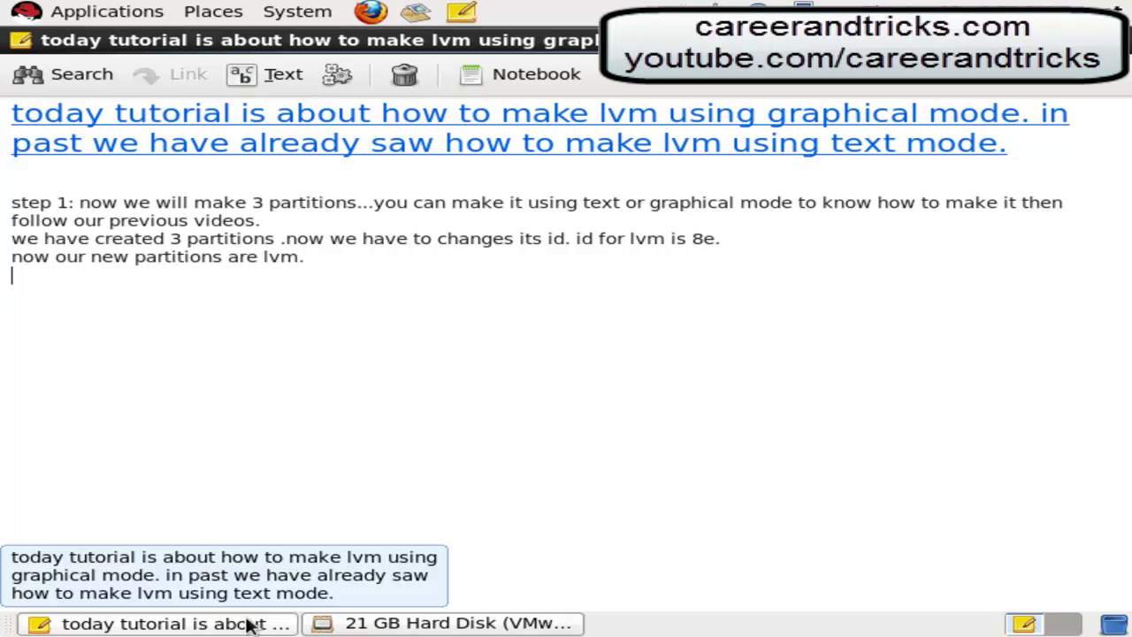
Add the line "steps to follow now:" to the note and begin the line below it with "step 1"
type("s")
type("teos")
key("BackSpace")
key("BackSpace")
type("ps to fol")
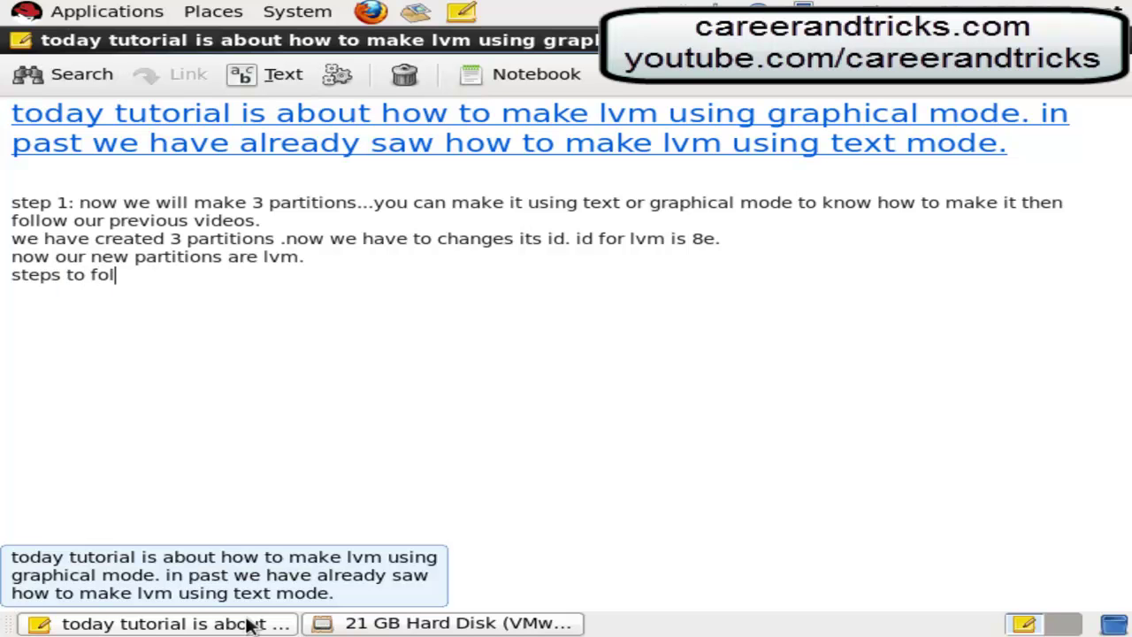
type("low now: step 1")
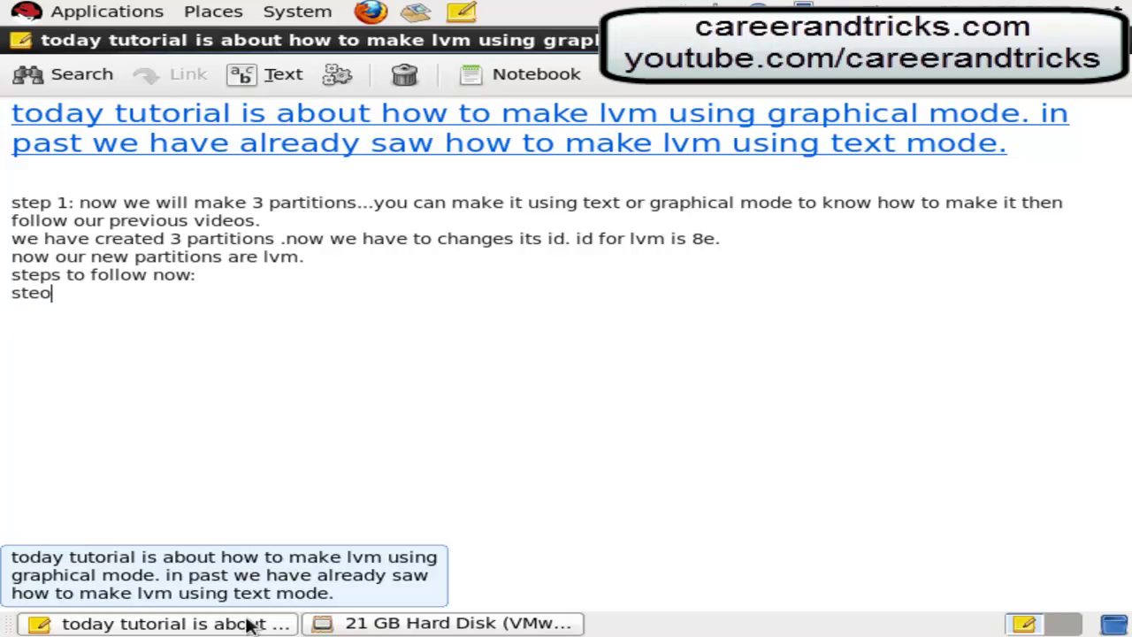
Complete the note's new step 1 line with ": install system-config-lvm"
type(": add")
key("BackSpace")
key("BackSpace")
key("BackSpace")
key("BackSpace")
key("BackSpace")
type(": install sts")
key("BackSpace")
key("BackSpace")
type("ystem-config-lvm")
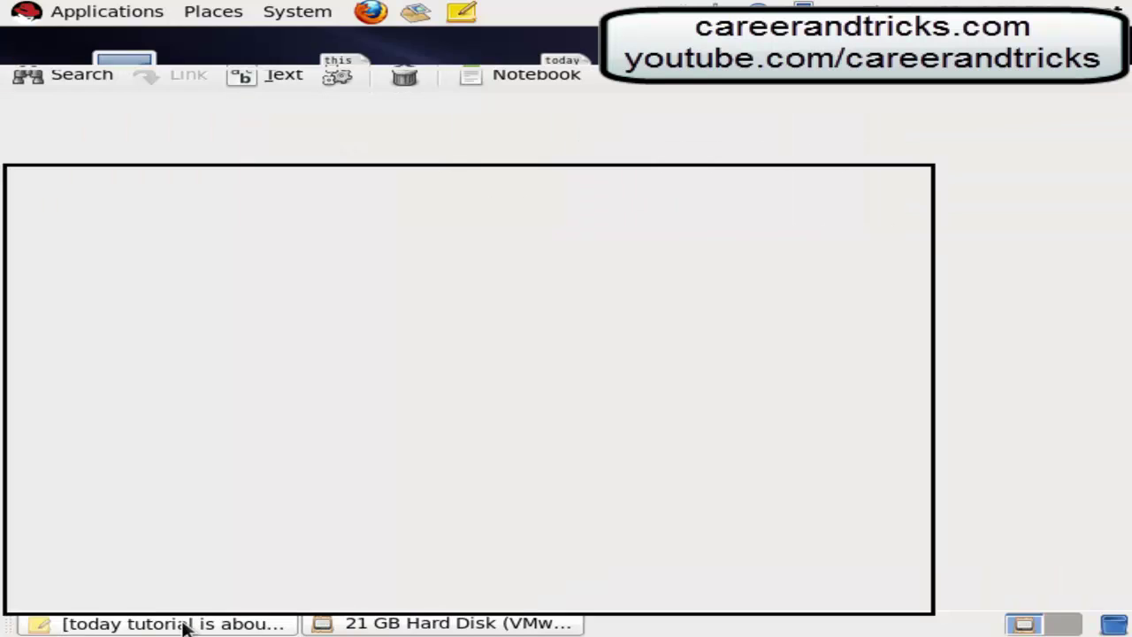
Minimize the note and disk utility windows and open a terminal from the desktop
left_click(352, 623)
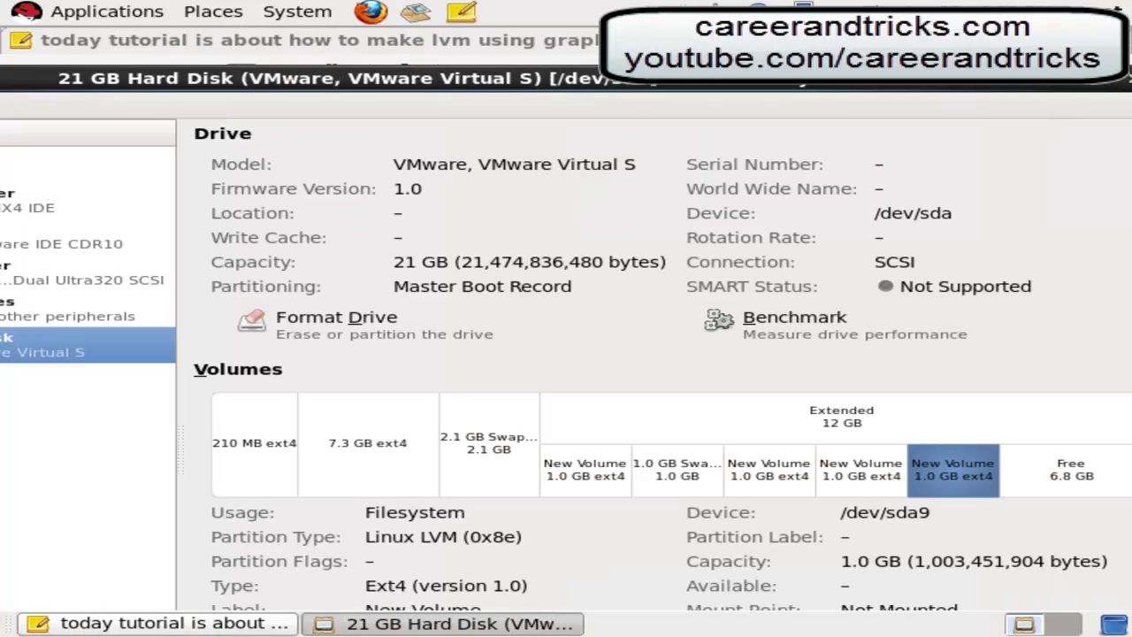
left_click(1073, 39)
left_click(1071, 83)
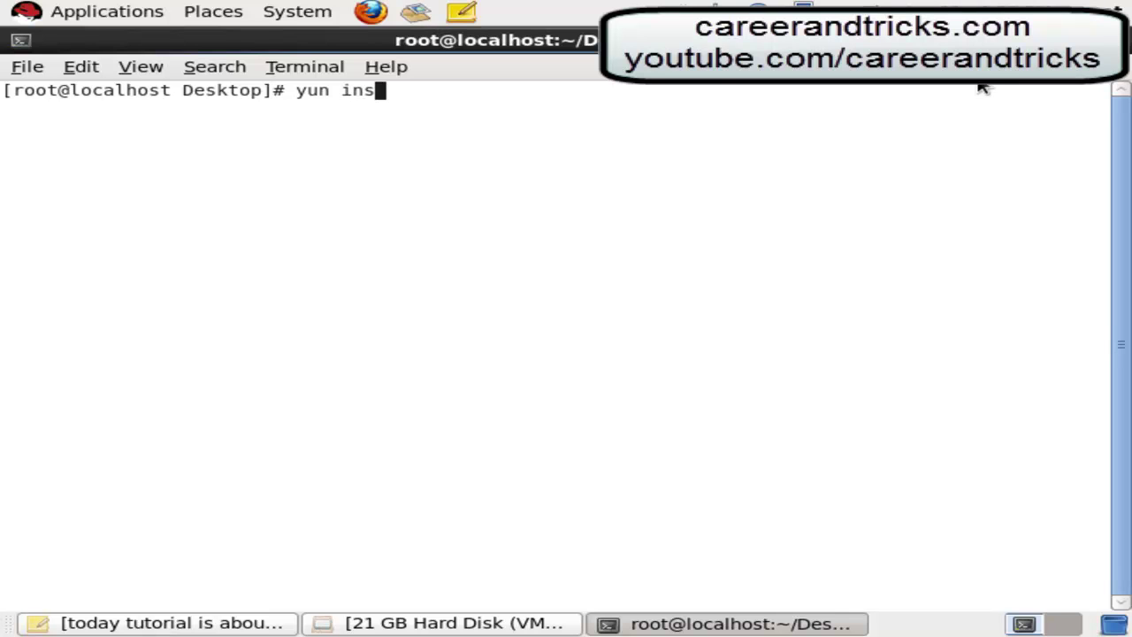
Try to install the LVM configuration tool with the command "yun install system-config-lvm -y"
type("tall system-confi")
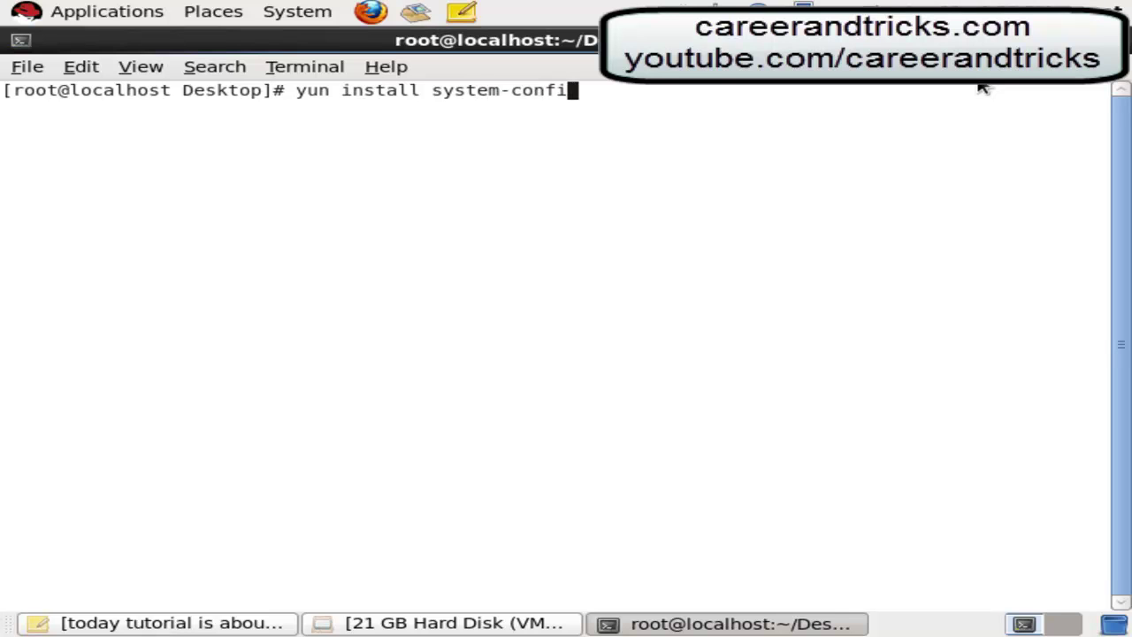
type("g-lvm ")
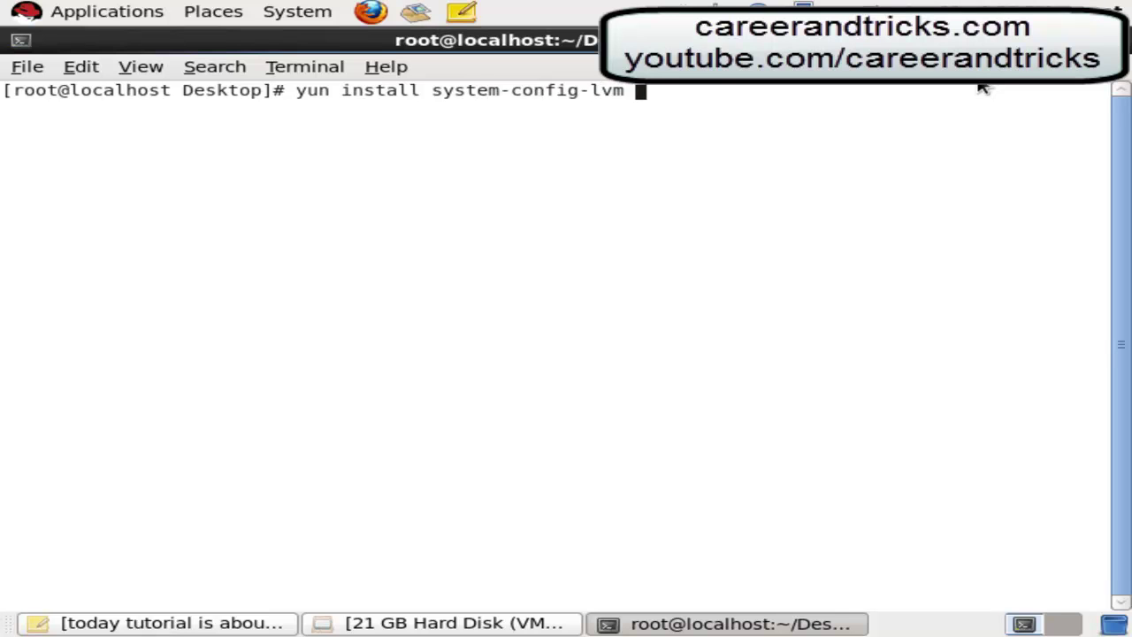
type("-y")
key("Return")
Change to the home directory with "cd" and run "yum install system-config-lvm"
type("c")
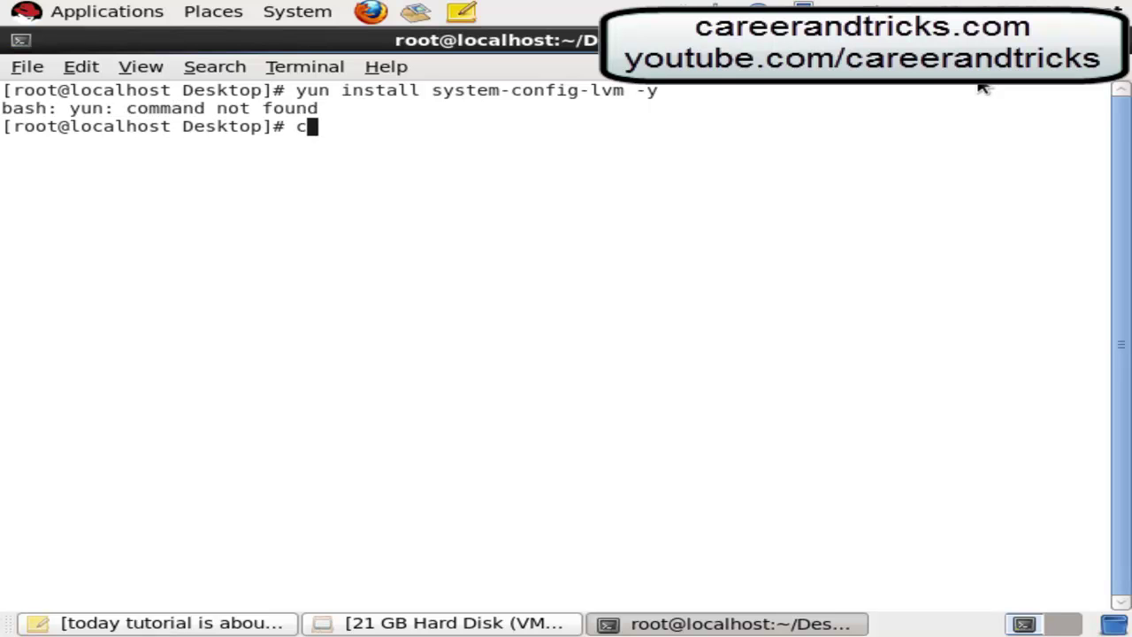
type("d")
key("Return")
type("yum install ss")
key("BackSpace")
type("su")
key("BackSpace")
key("BackSpace")
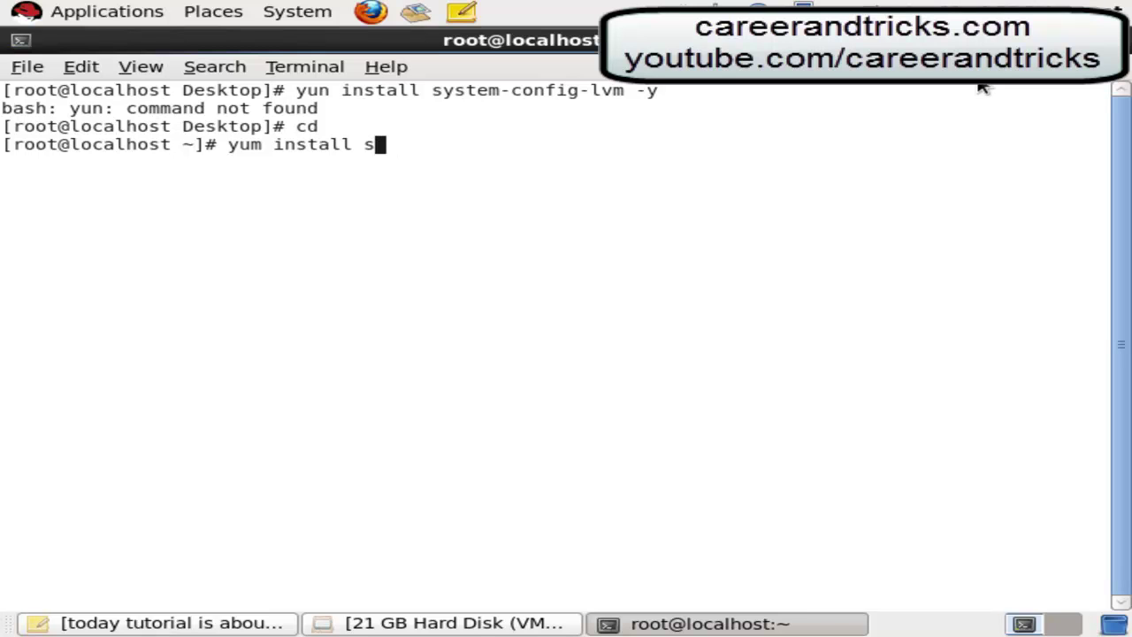
type("ystem-")
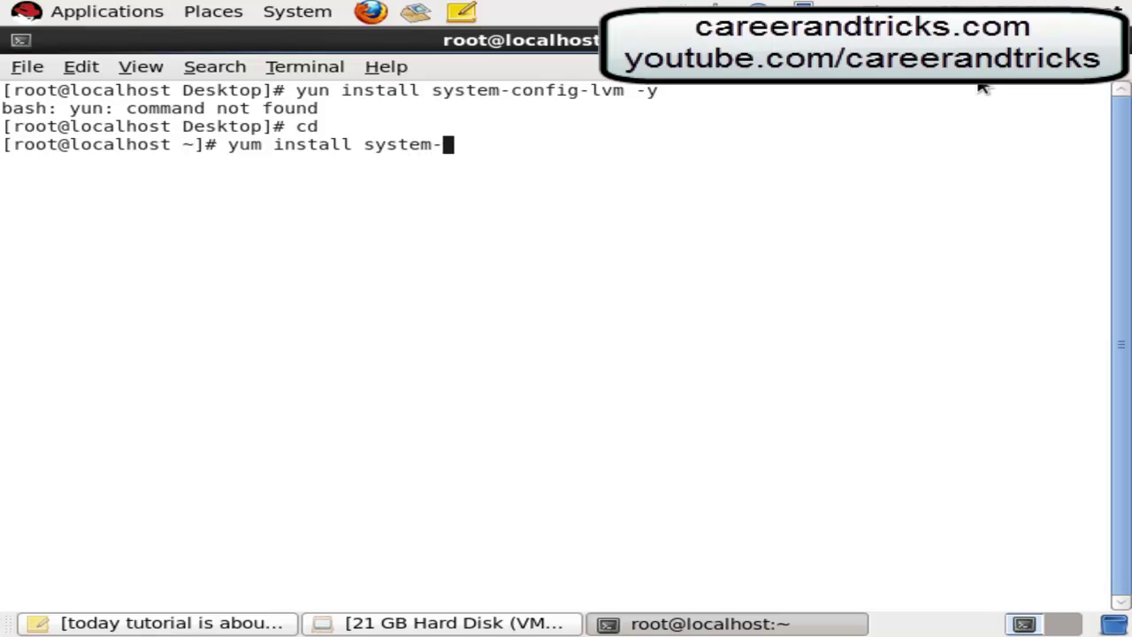
type("config-lvm")
key("Return")
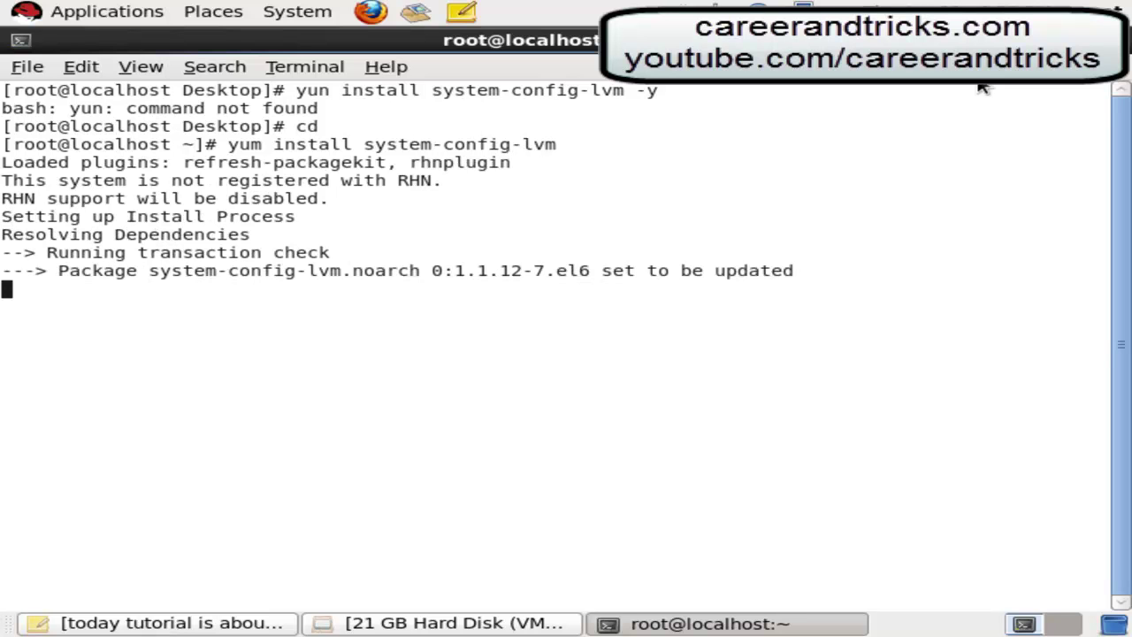
Confirm the system-config-lvm package installation with "y"
type("y")
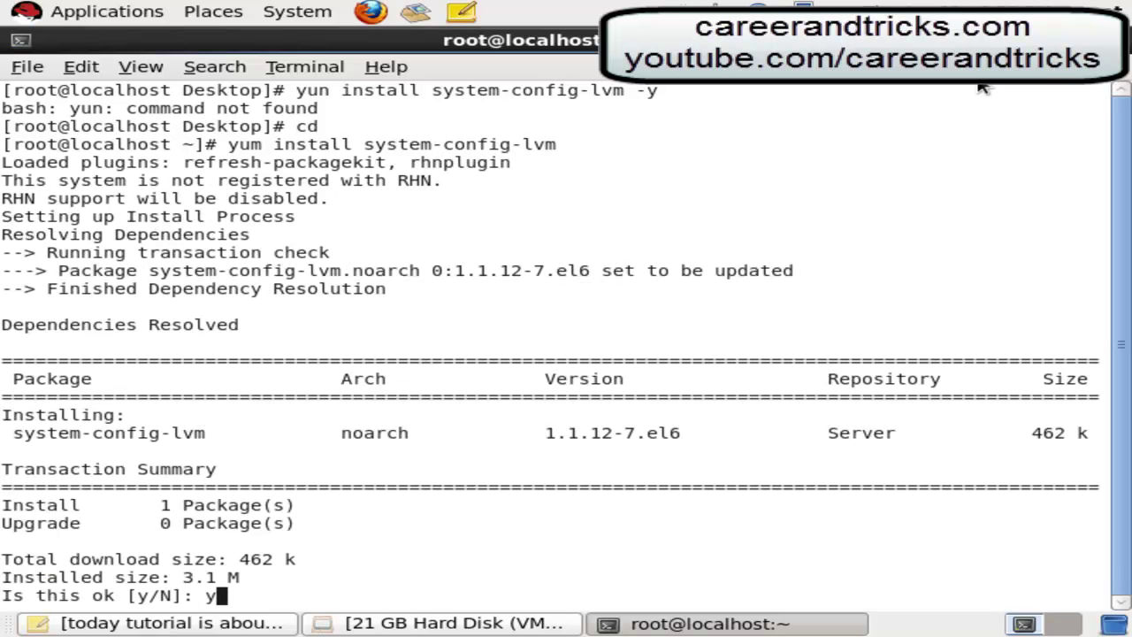
key("Return")
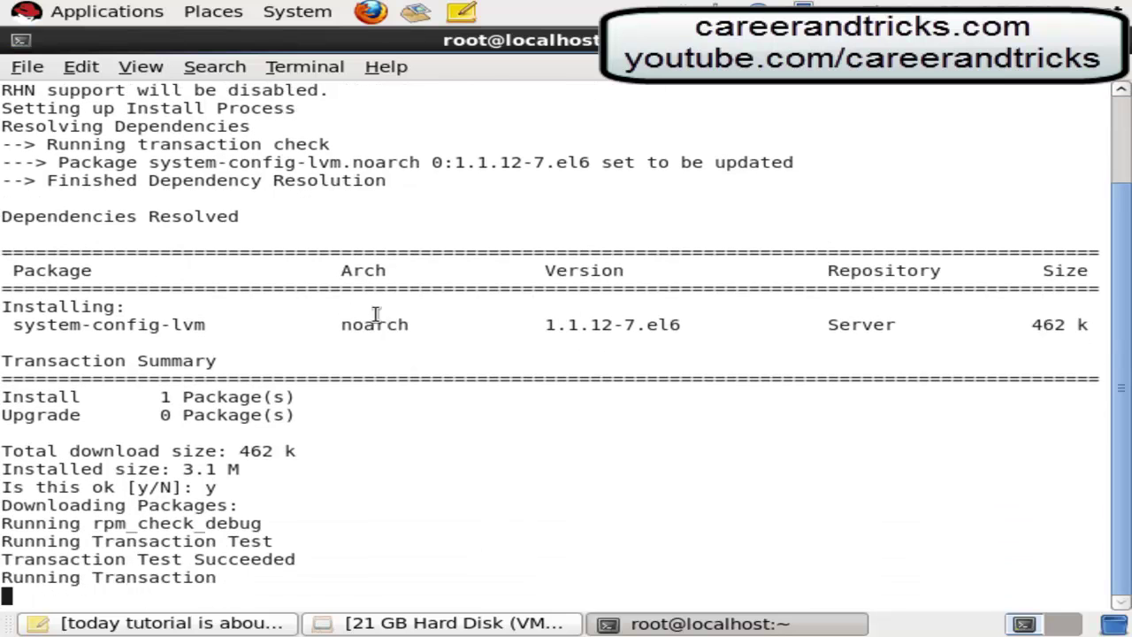
left_click(308, 14)
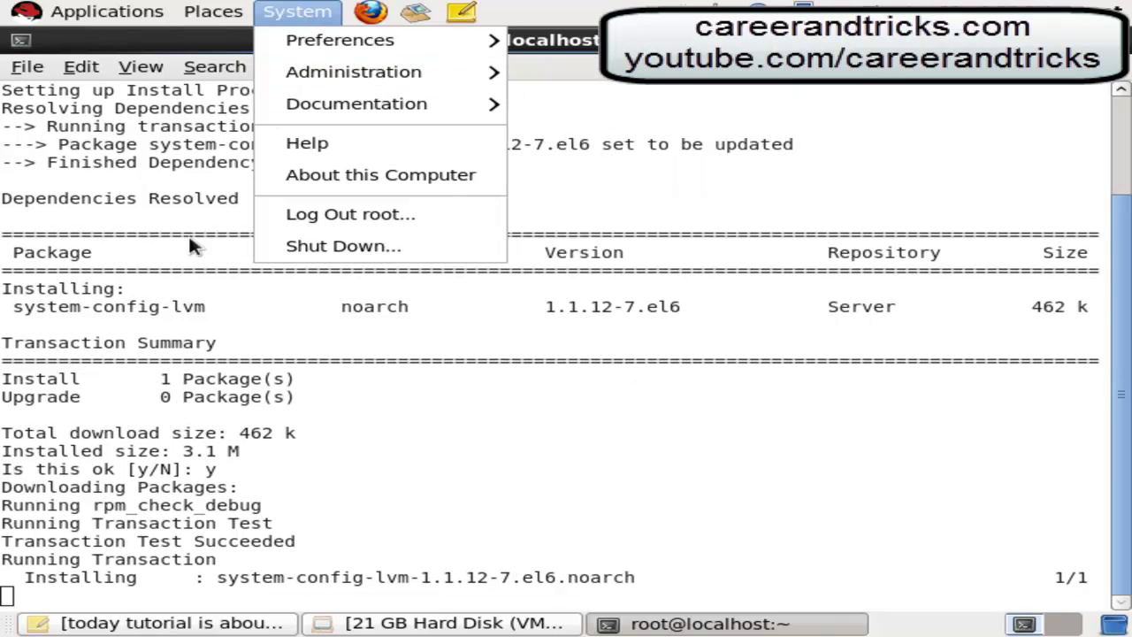
left_click(237, 329)
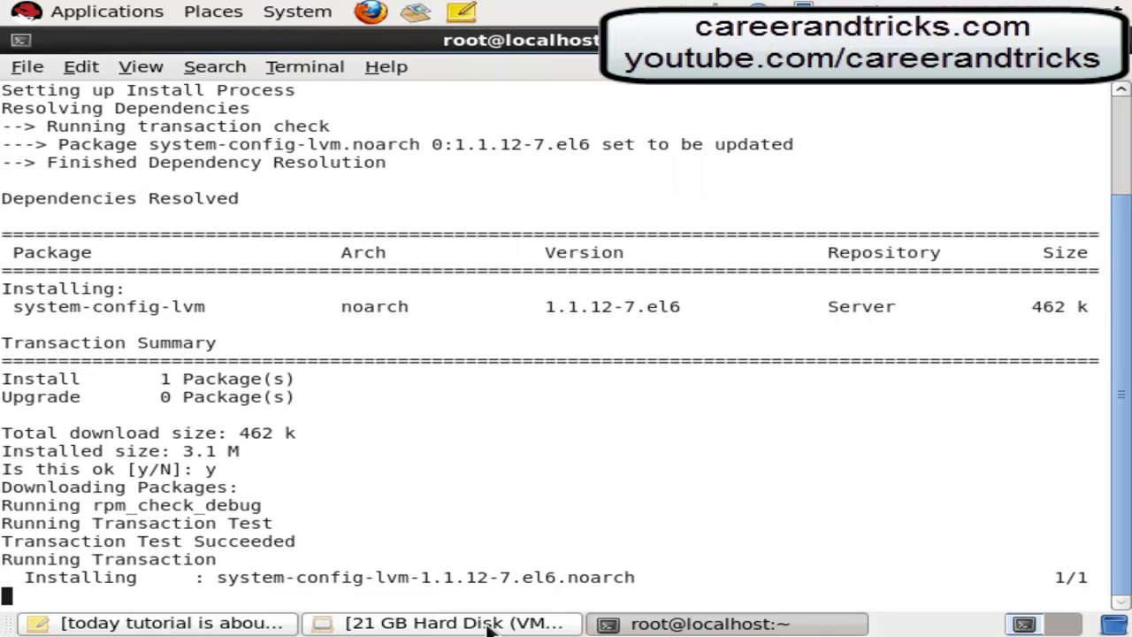
left_click(239, 624)
left_click_drag(262, 562, 275, 561)
left_click_drag(707, 579, 585, 440)
left_click(584, 439)
left_click_drag(657, 559, 521, 389)
left_click(522, 394)
Bring up the tutorial note and add a line reading "after all installation you can see lvm in system"
left_click(71, 625)
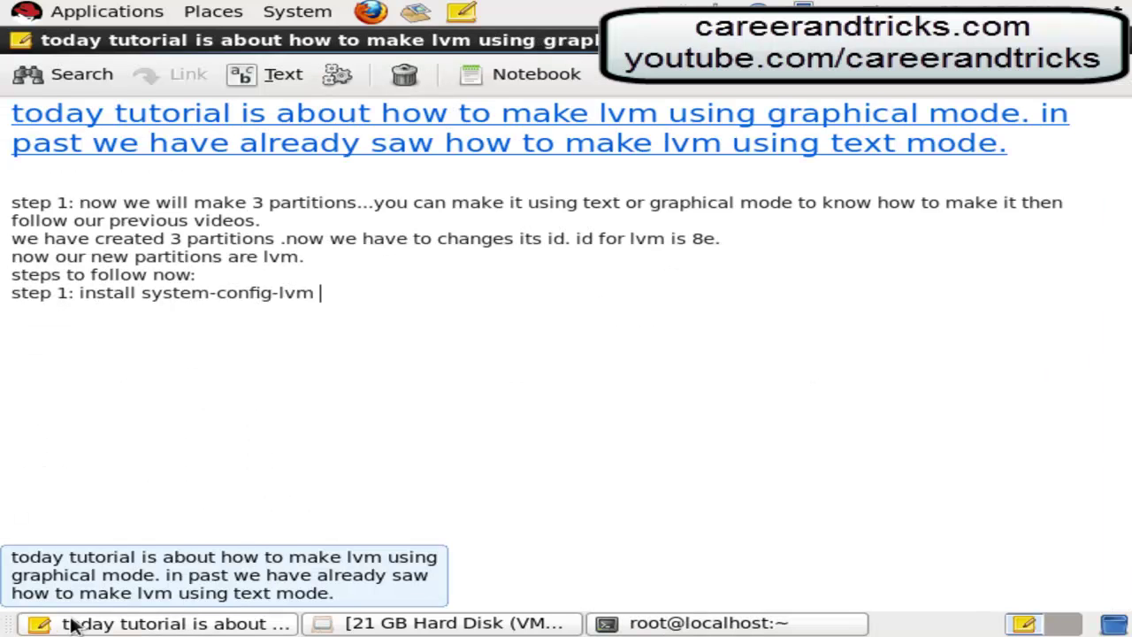
key("Return")
type("aftre")
key("BackSpace")
key("BackSpace")
type("er ci")
key("BackSpace")
key("BackSpace")
type("all ")
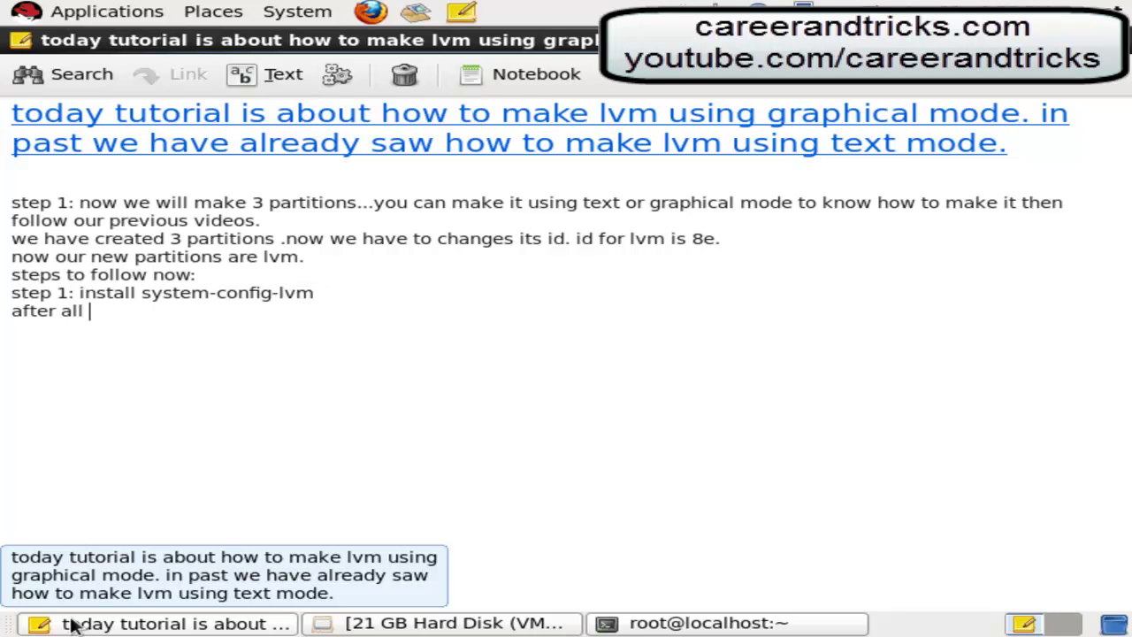
type("installation ou")
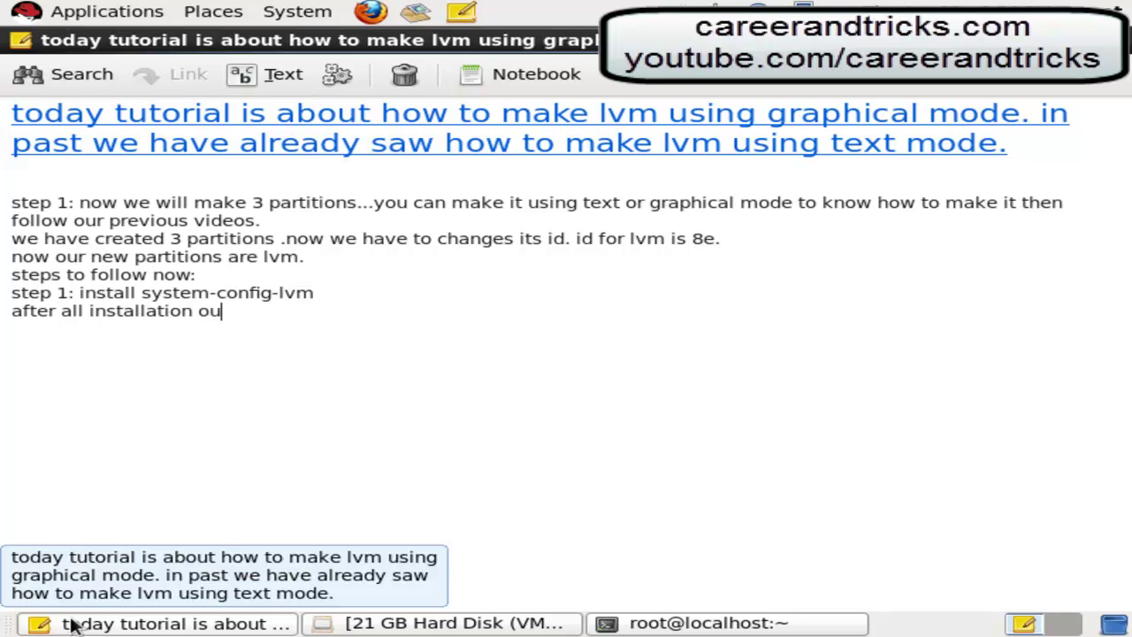
key("BackSpace")
key("BackSpace")
type("you can s")
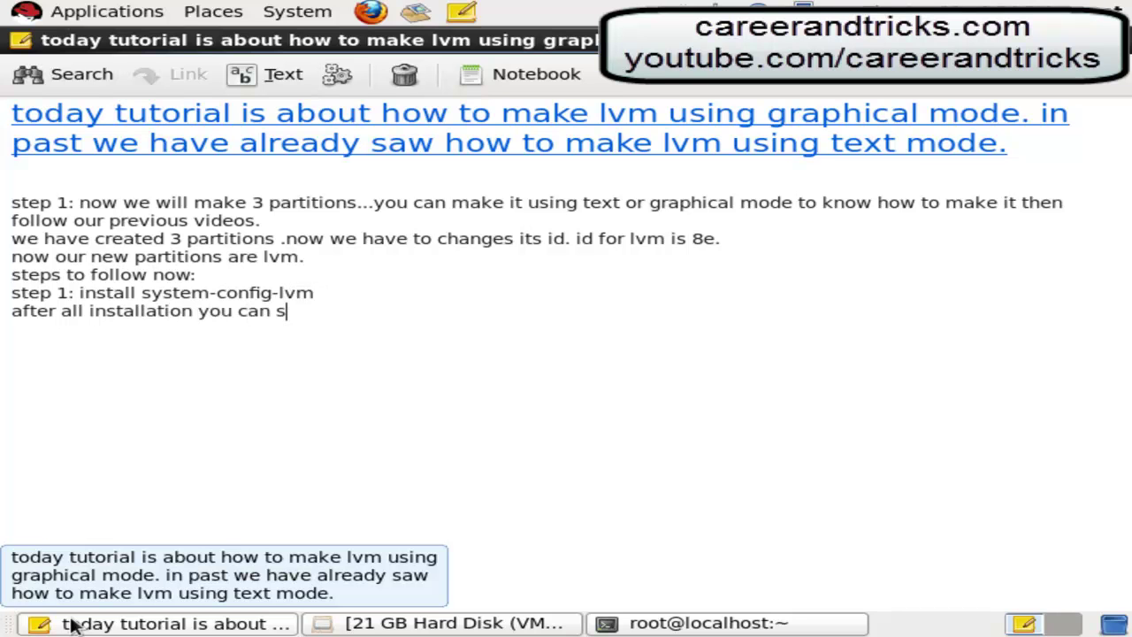
type("ee lvm in system")
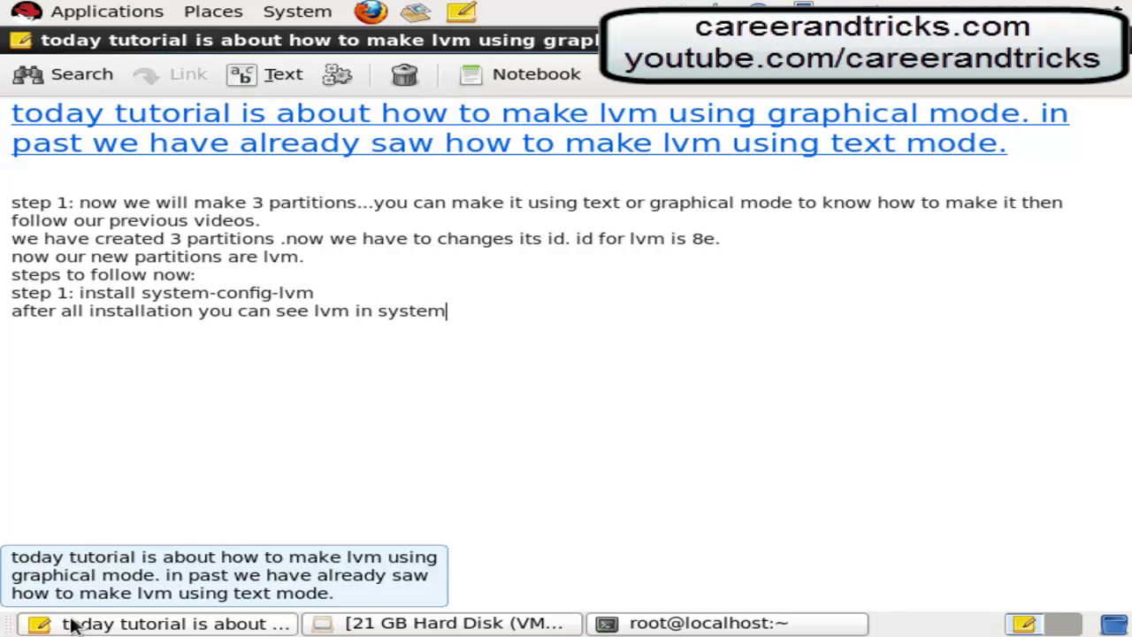
Extend the note's last line with ">>>administration>>>logical volume manager"
type(">>>admo")
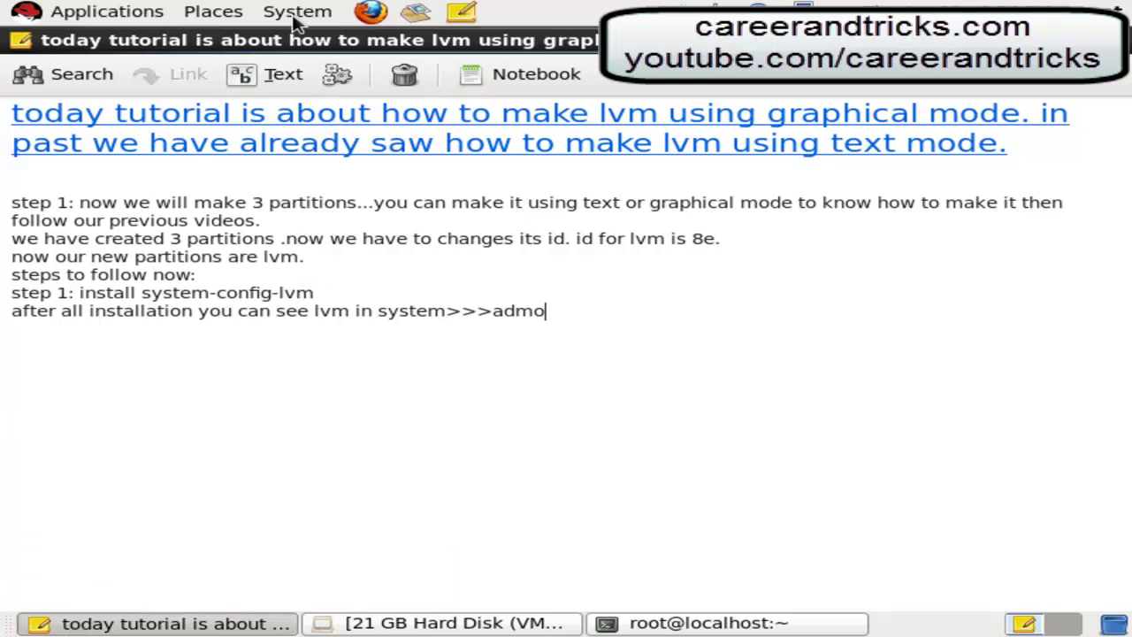
left_click(296, 20)
left_click(636, 319)
key("BackSpace")
type("inistration>>>l")
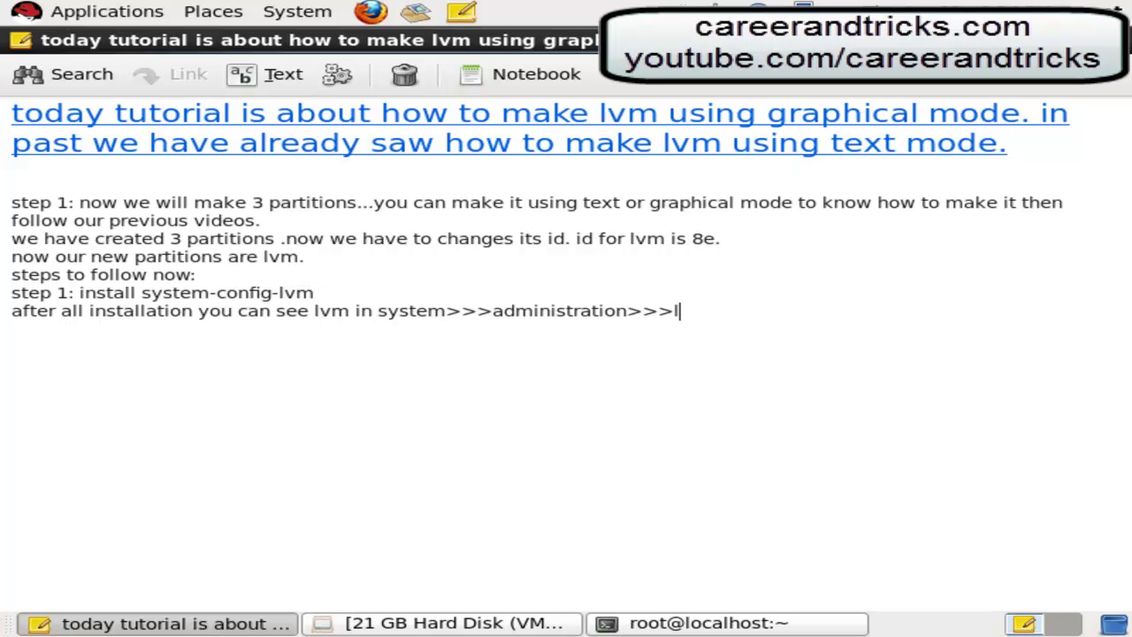
type("ogical vo")
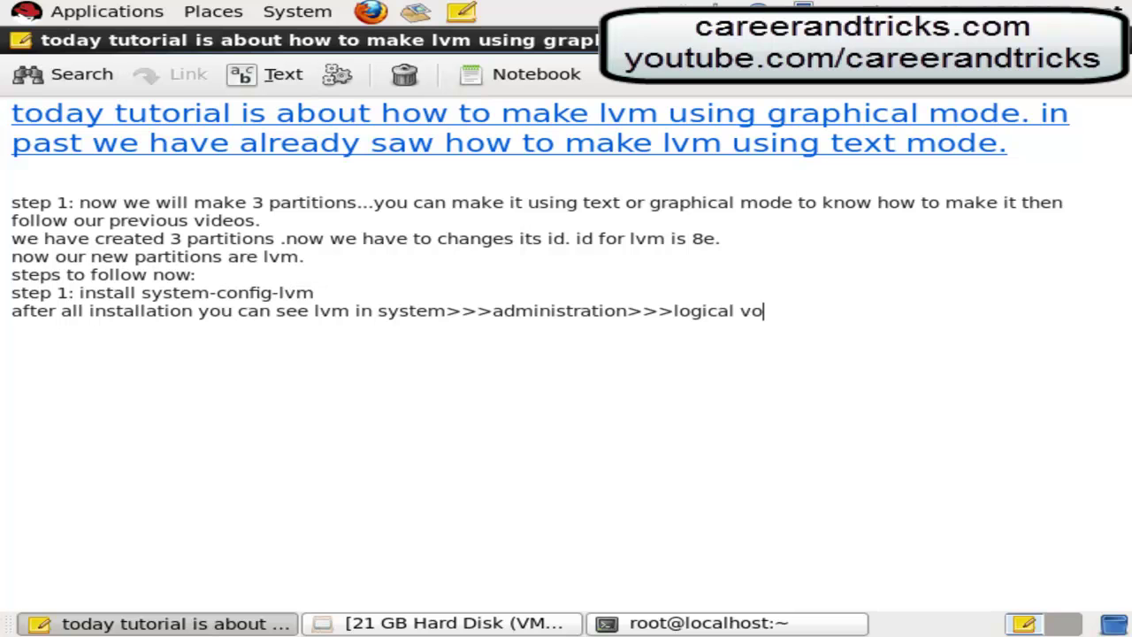
type("lume mana")
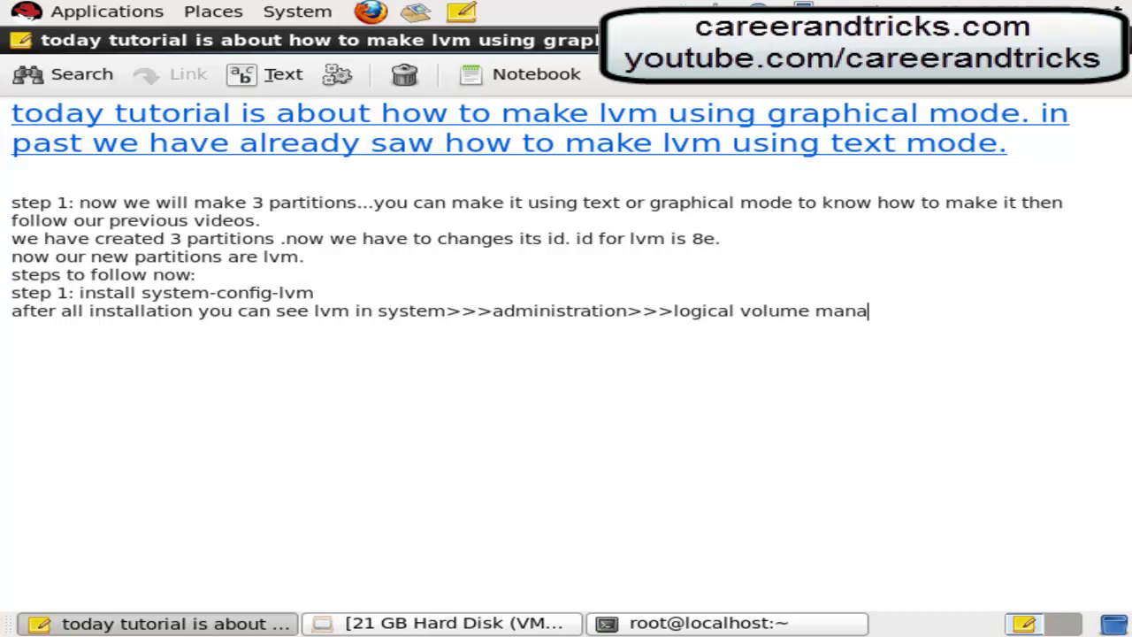
type("ger")
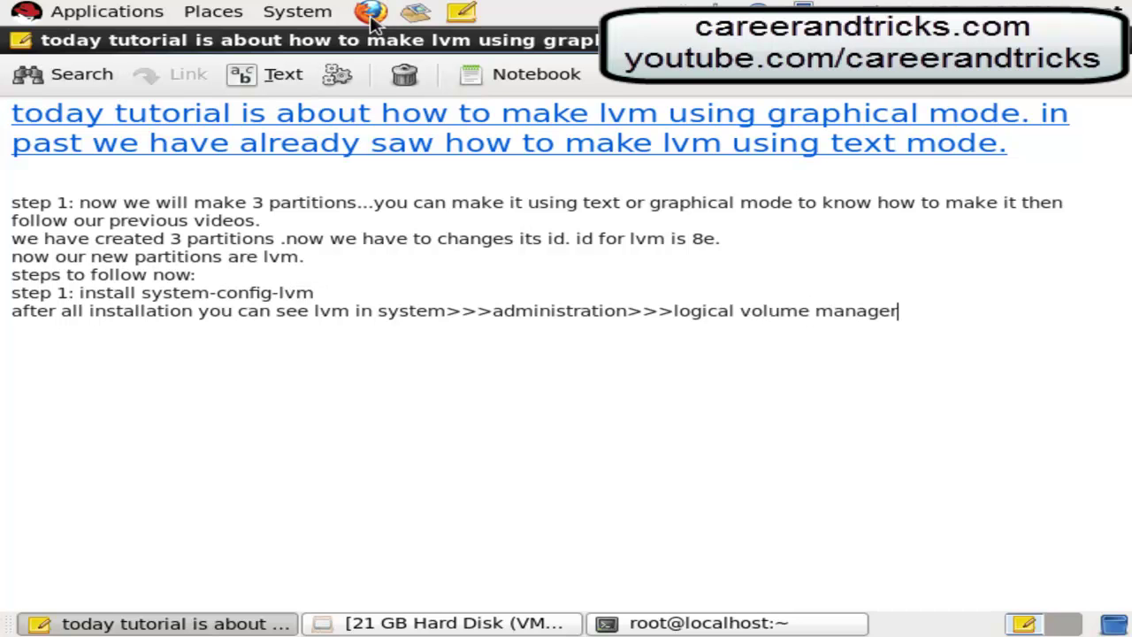
Launch the Logical Volume Management tool from the system administration tools
left_click(318, 17)
mouse_move(359, 81)
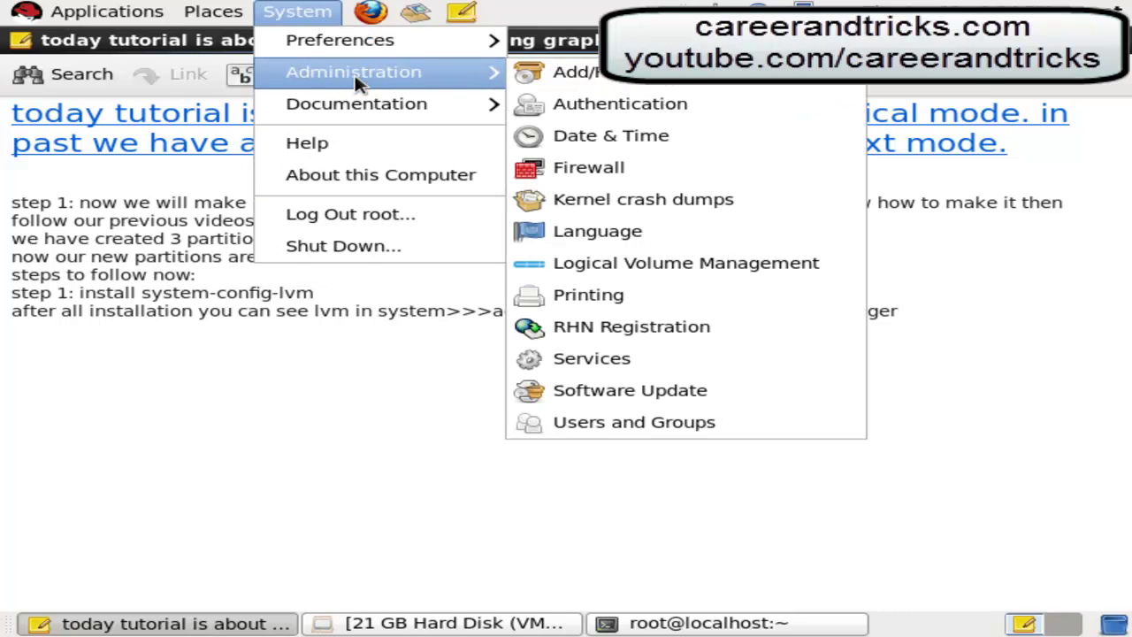
left_click(638, 266)
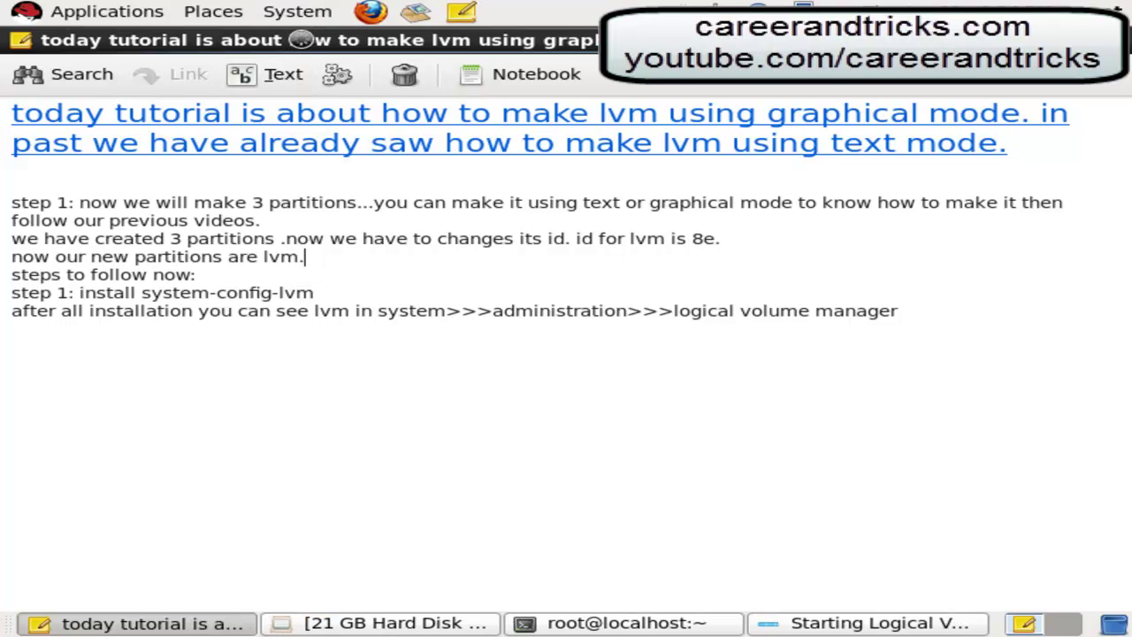
Add a line to the end of the note reading "open it. see video for more."
left_click(901, 361)
key("Return")
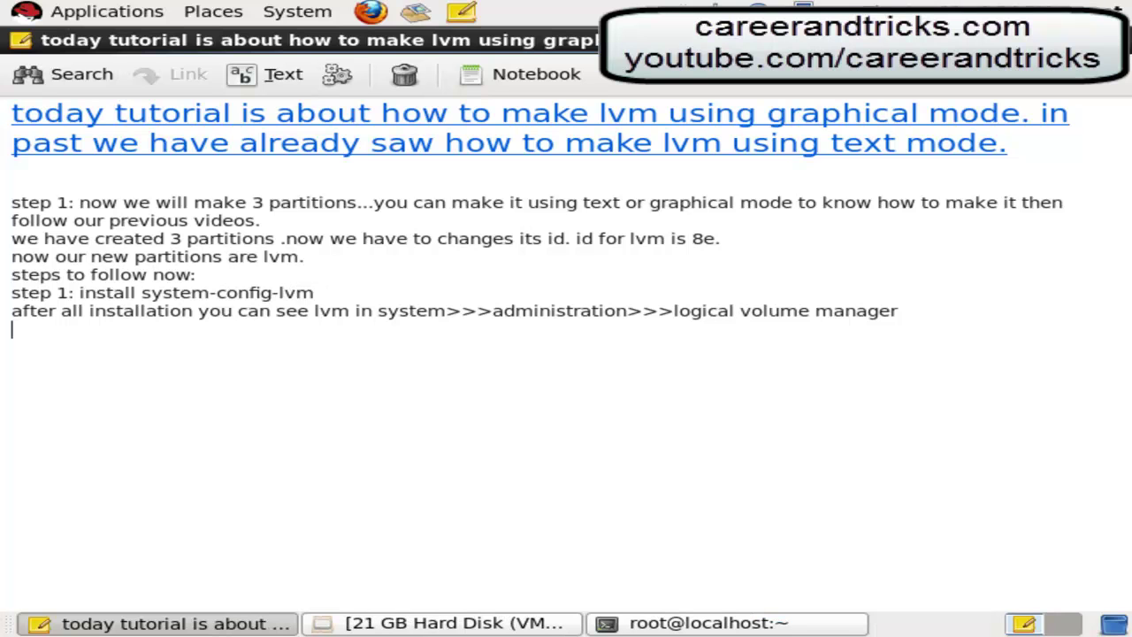
type("open it")
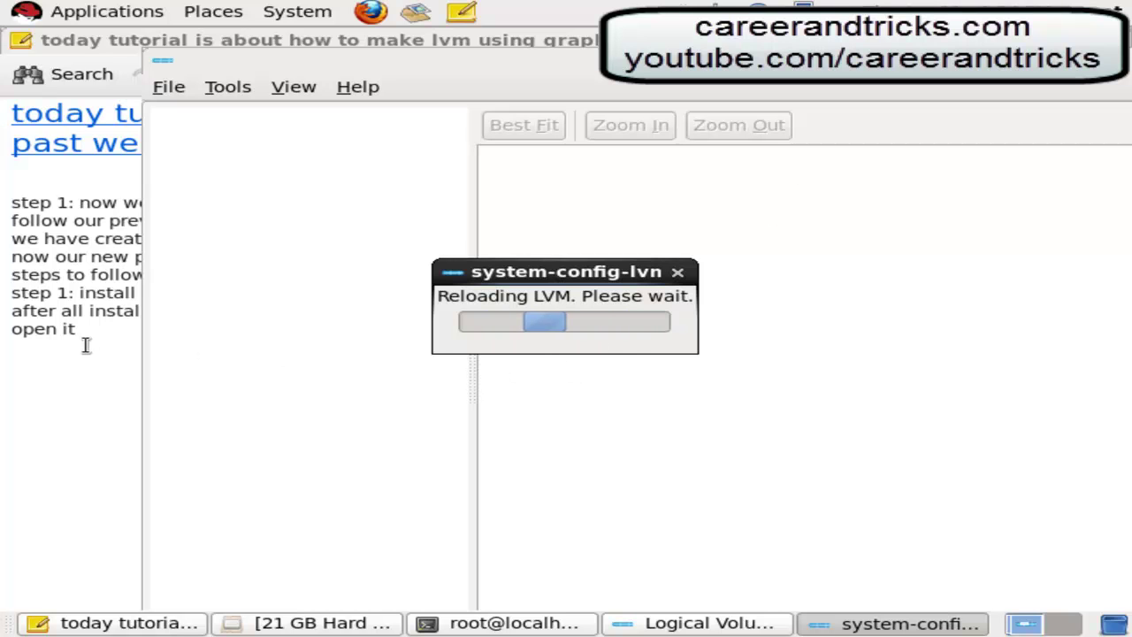
left_click(88, 344)
type(". see ")
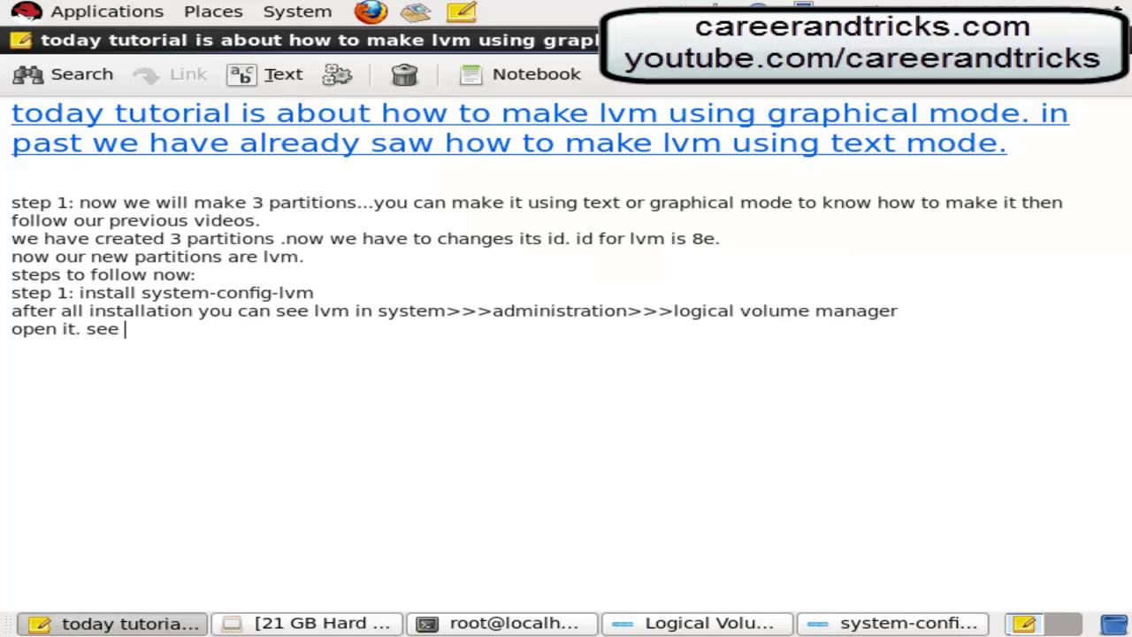
type("video for more.")
Add another note line reading "first of all we will add all partitions in pv"
type("f")
type("irst w")
key("BackSpace")
type("of all we ")
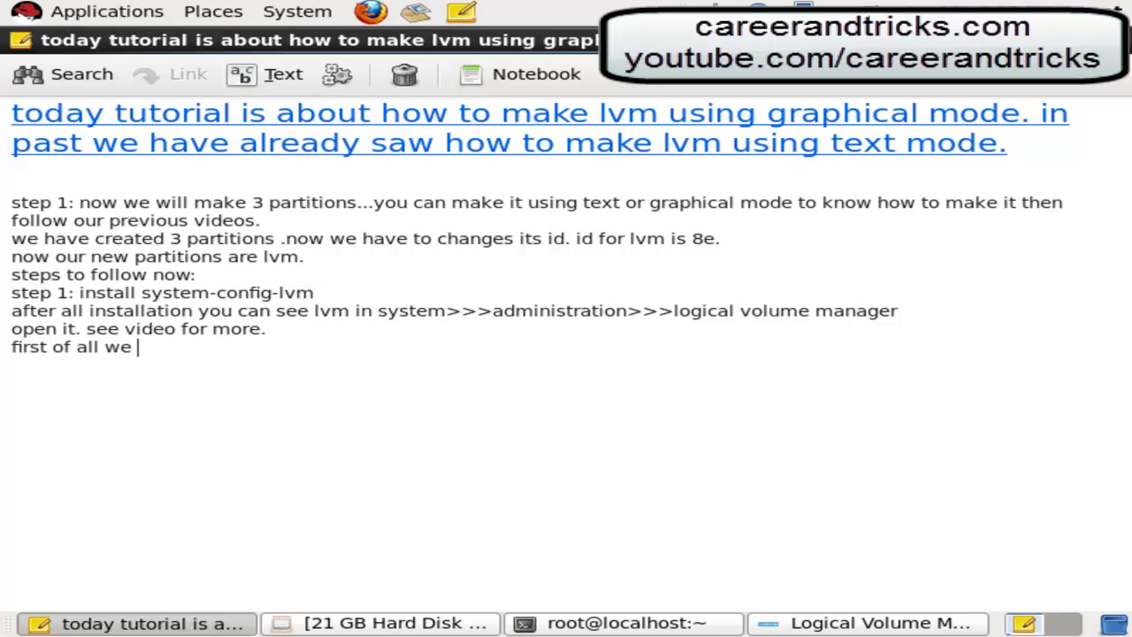
type("will add a")
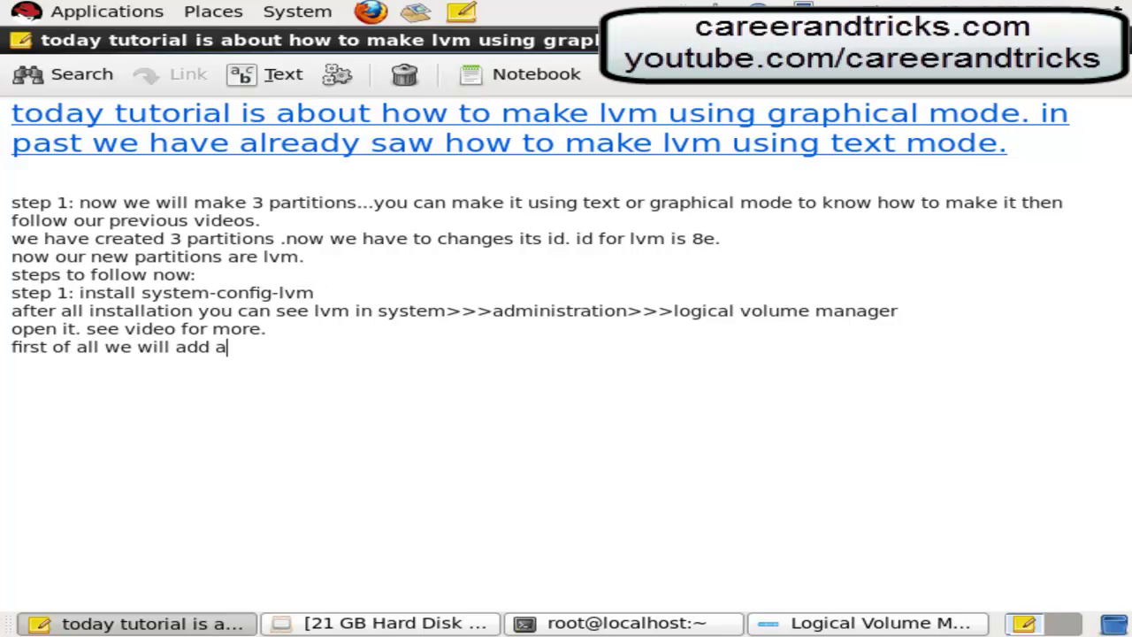
type("ll partitions")
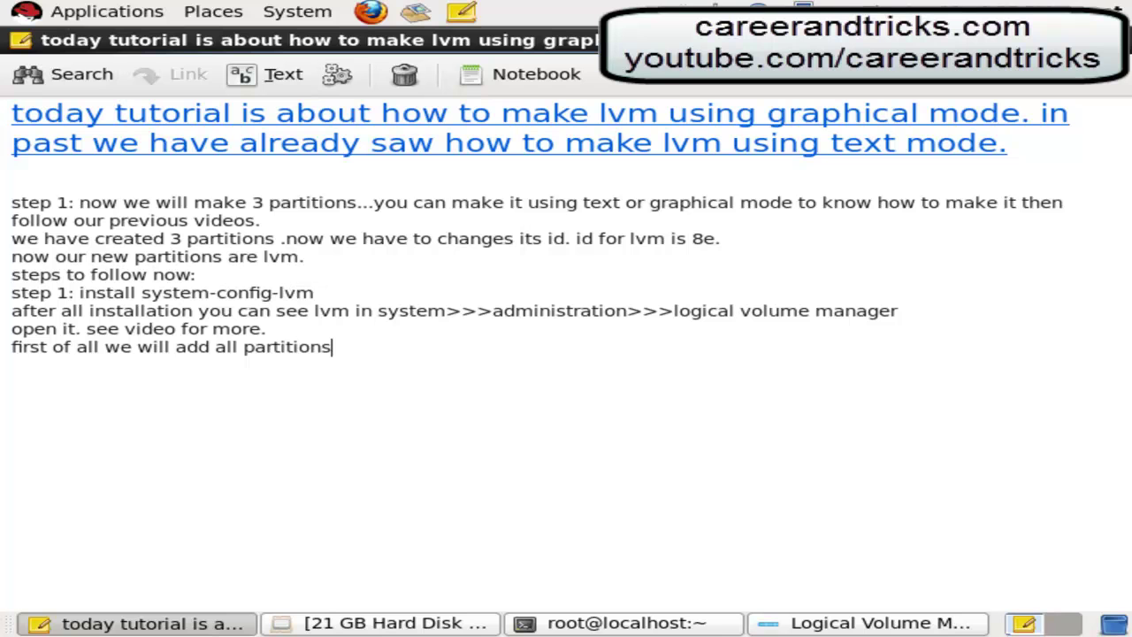
type(" in pv")
Switch to Logical Volume Management and select Partition 7 under /dev/sda
left_click(382, 625)
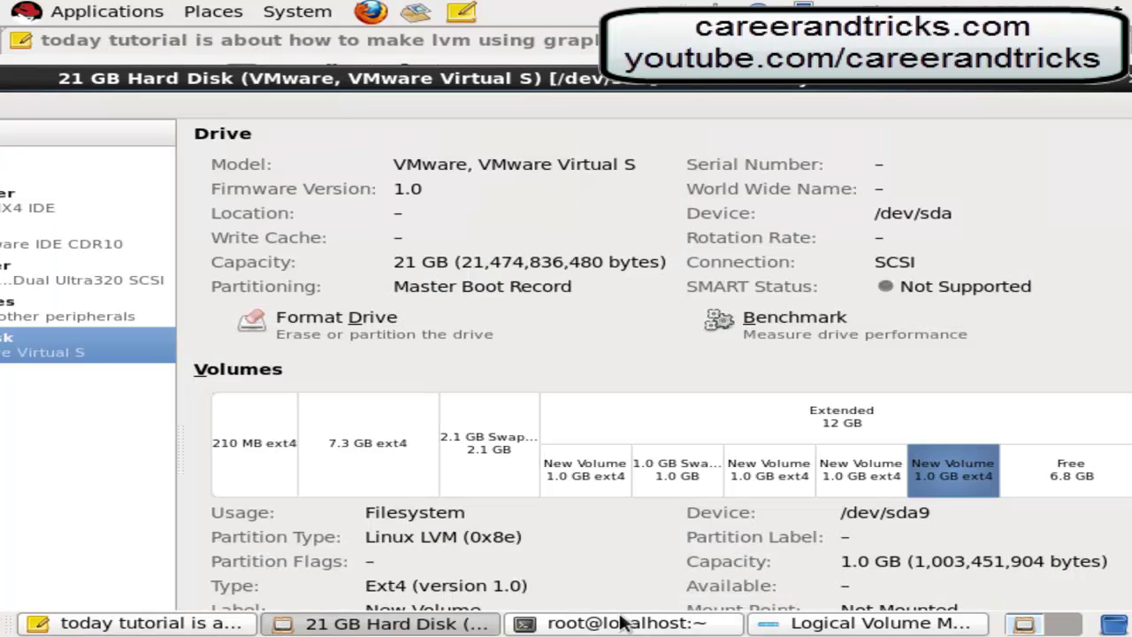
left_click(862, 623)
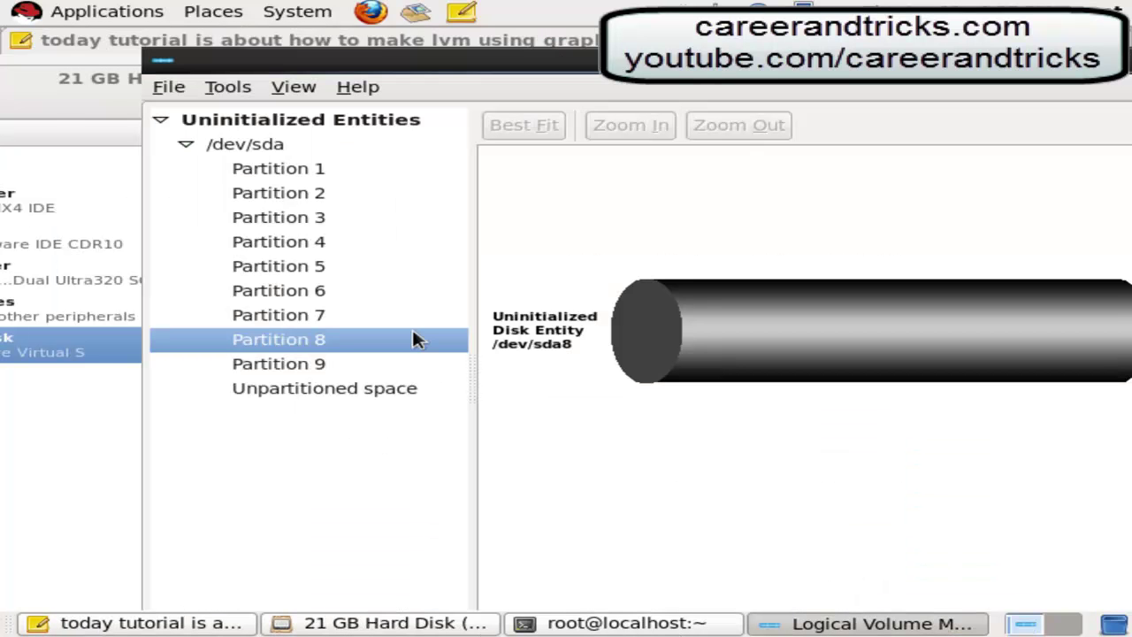
left_click(281, 172)
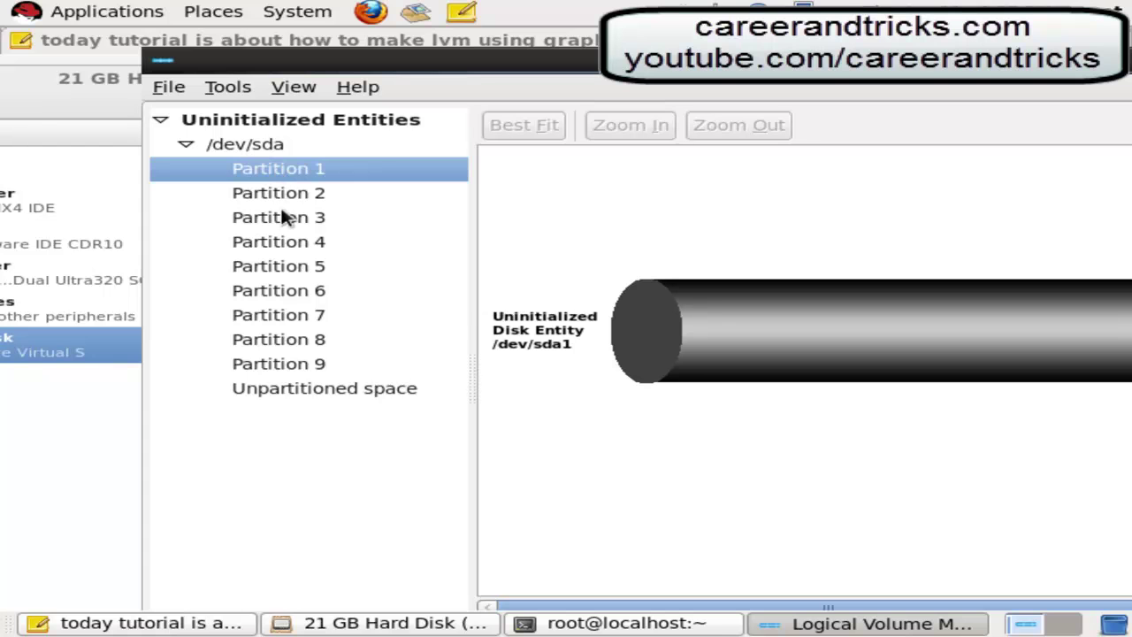
left_click(302, 316)
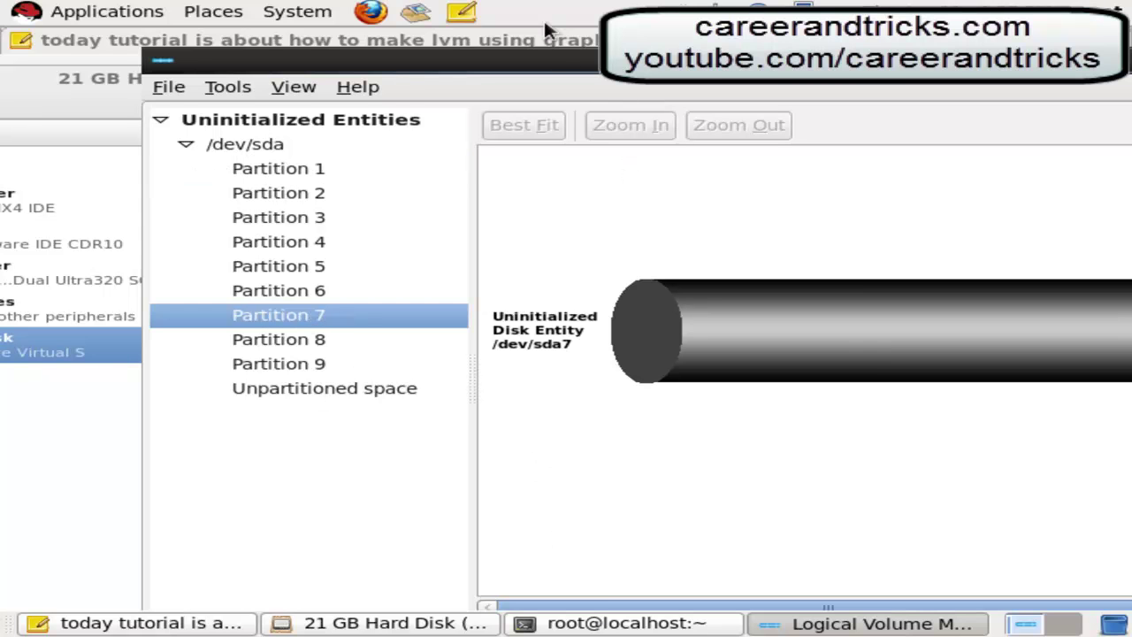
Reposition the Logical Volume Management window to examine the properties of disk entity /dev/sda7
left_click_drag(556, 52, 348, 76)
left_click(79, 425)
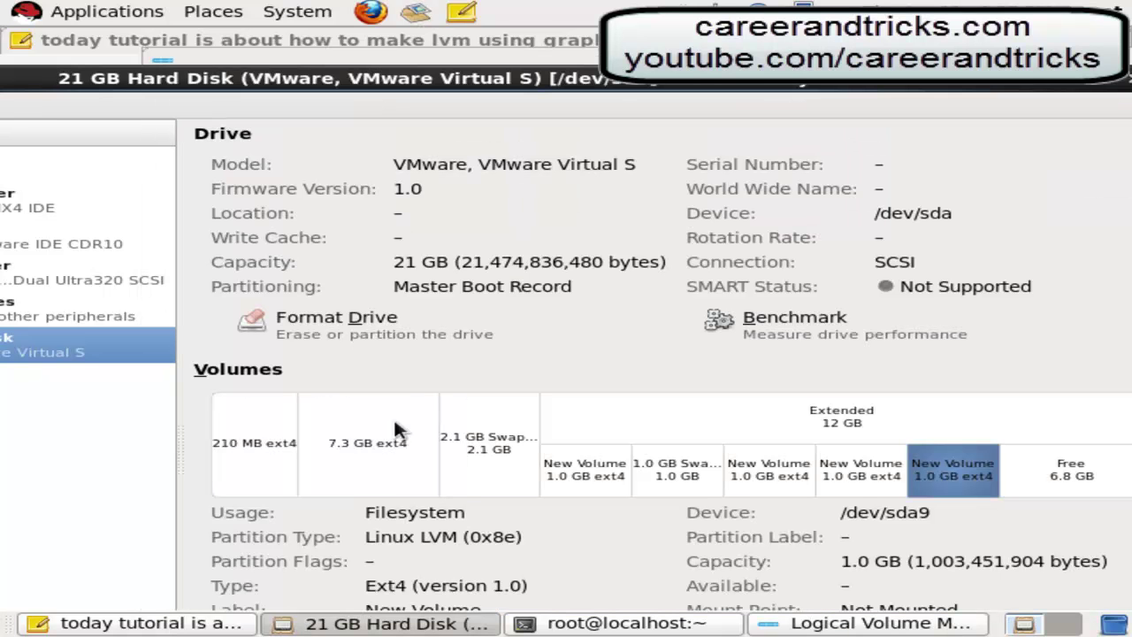
left_click(795, 624)
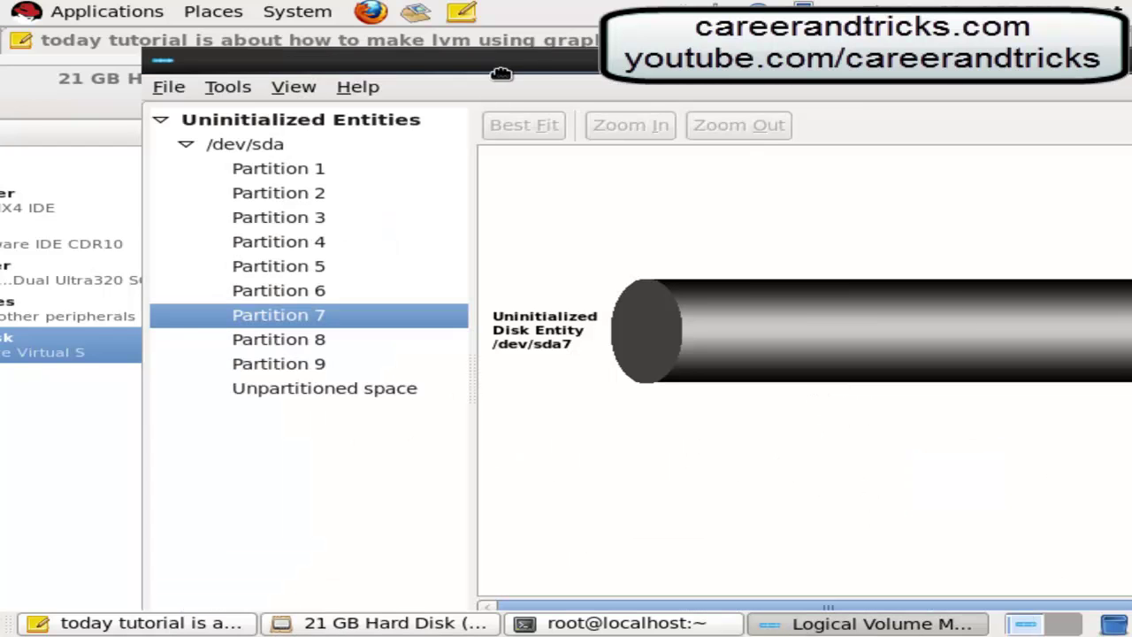
left_click_drag(498, 94, 377, 111)
left_click_drag(807, 78, 538, 114)
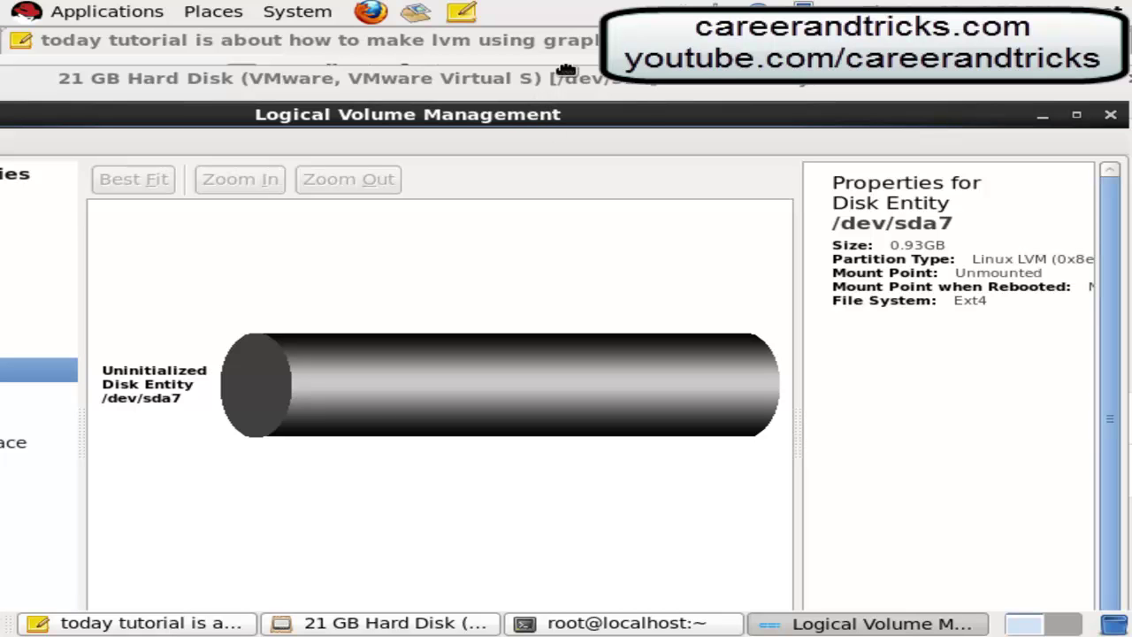
left_click_drag(632, 105, 716, 69)
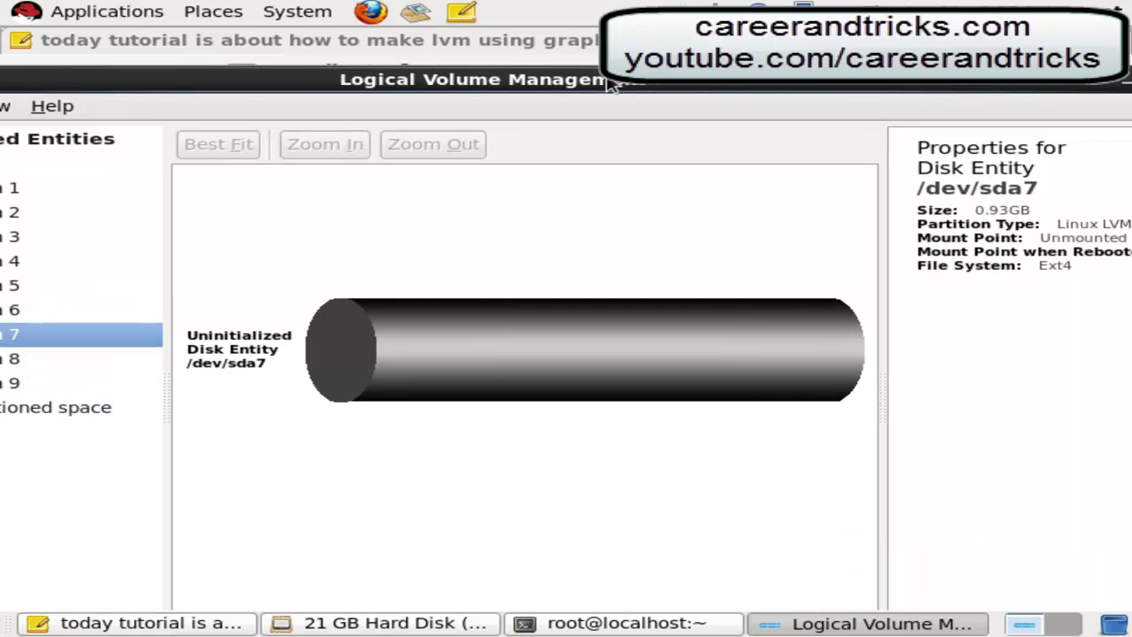
left_click_drag(610, 83, 644, 8)
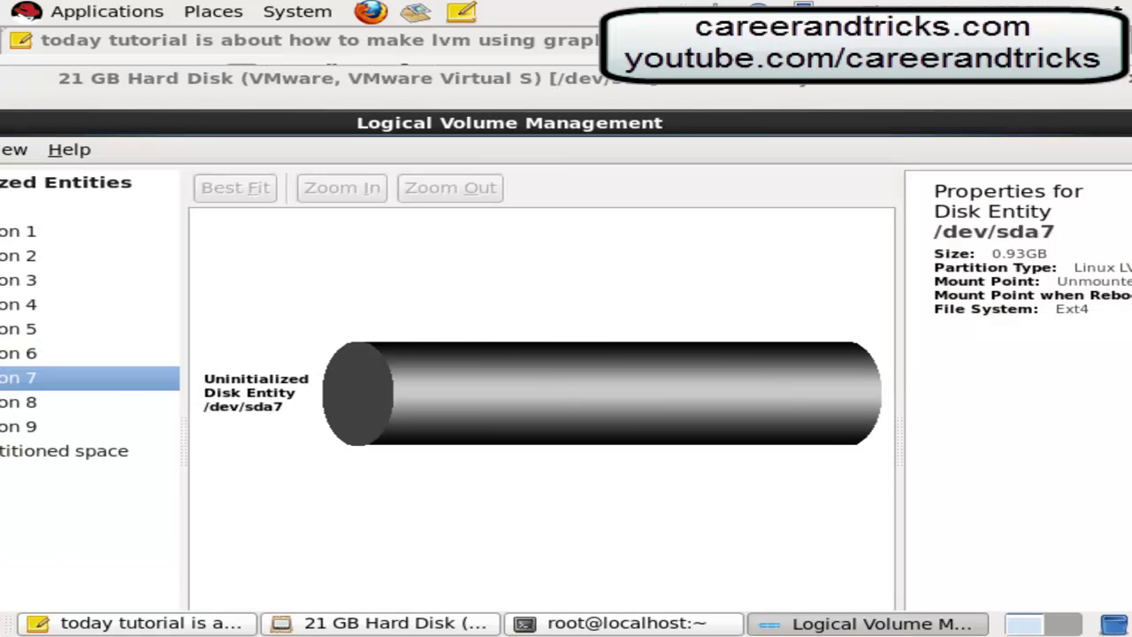
Minimize the note, disk utility and terminal windows, and maximize the Logical Volume Management window
left_click(1064, 40)
left_click(1064, 78)
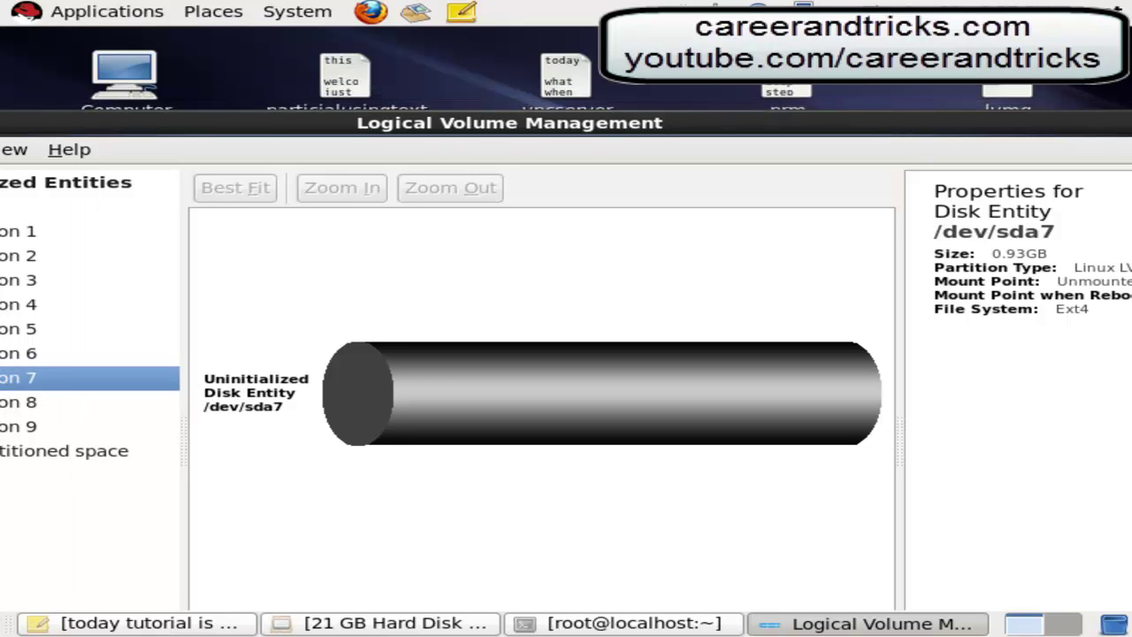
left_click_drag(864, 287, 648, 313)
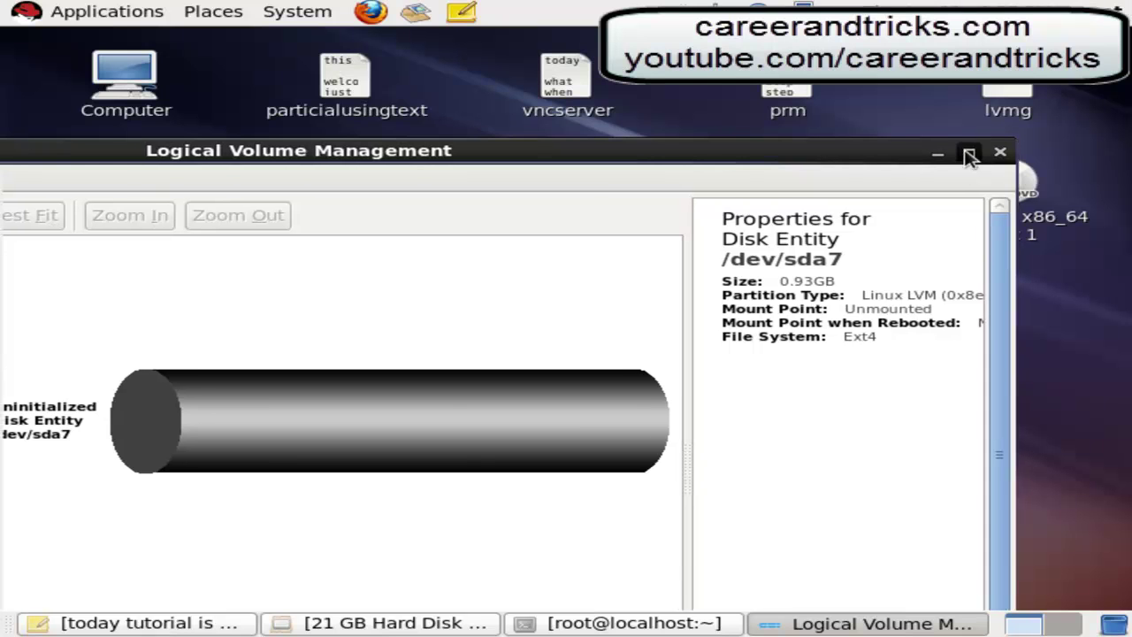
left_click(966, 154)
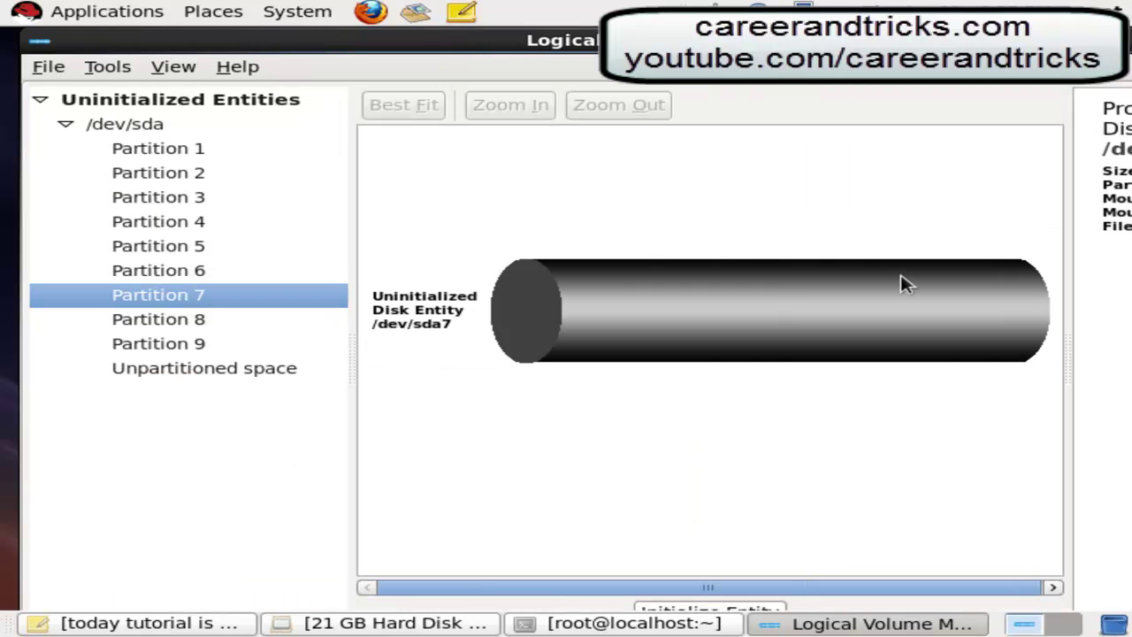
Initialize Partition 7 and Partition 8 under /dev/sda as LVM physical volumes, accepting the data loss warnings
left_click(734, 612)
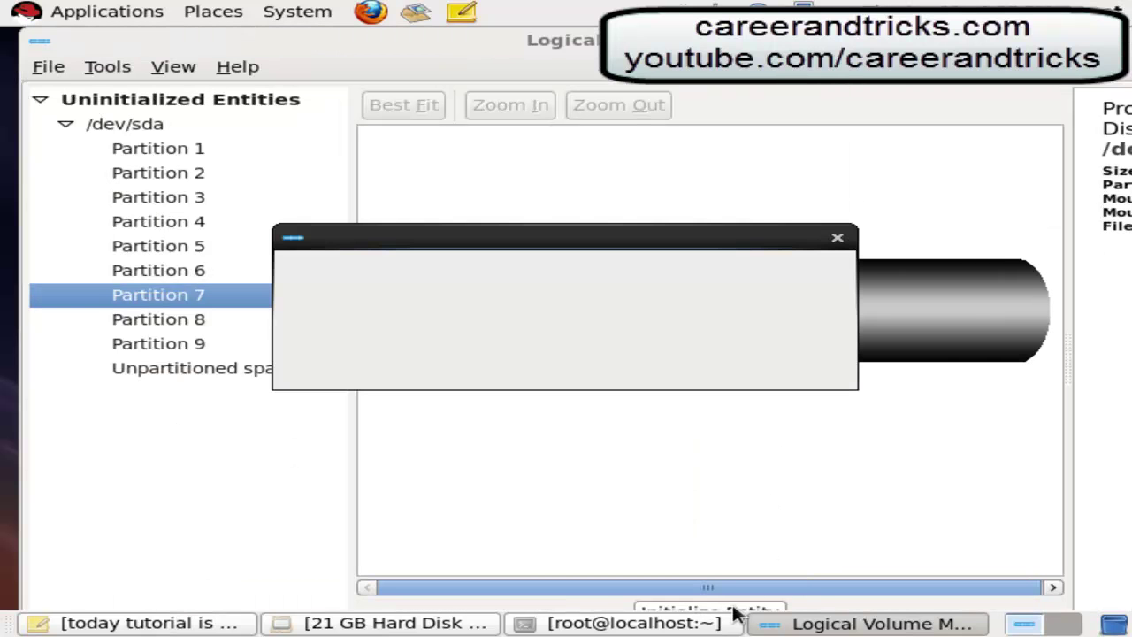
left_click(757, 359)
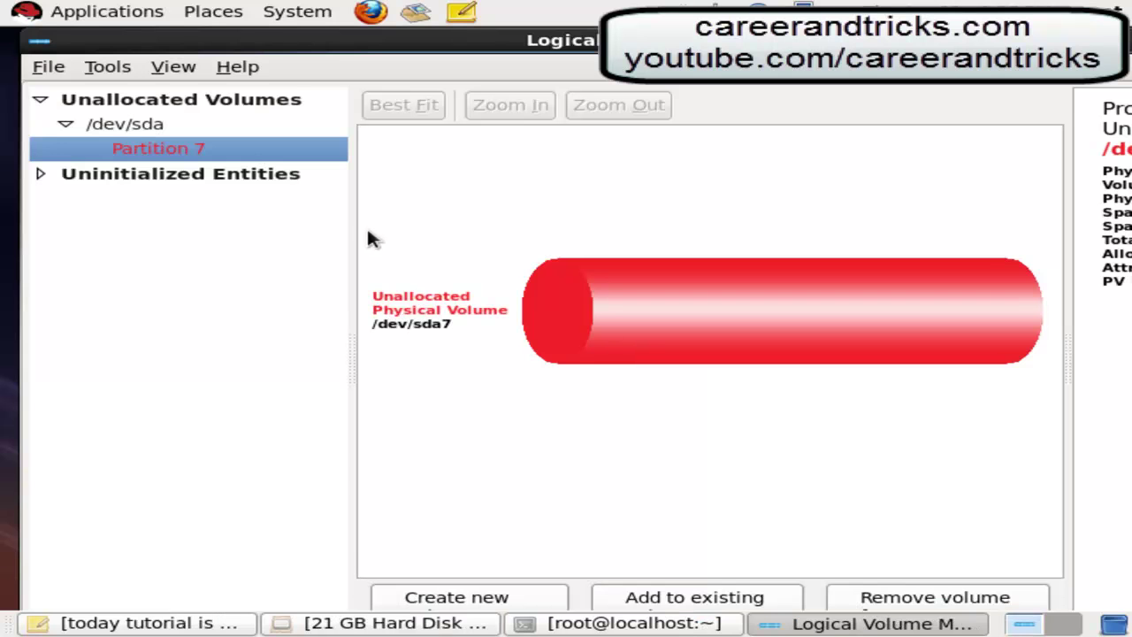
double_click(132, 174)
double_click(144, 201)
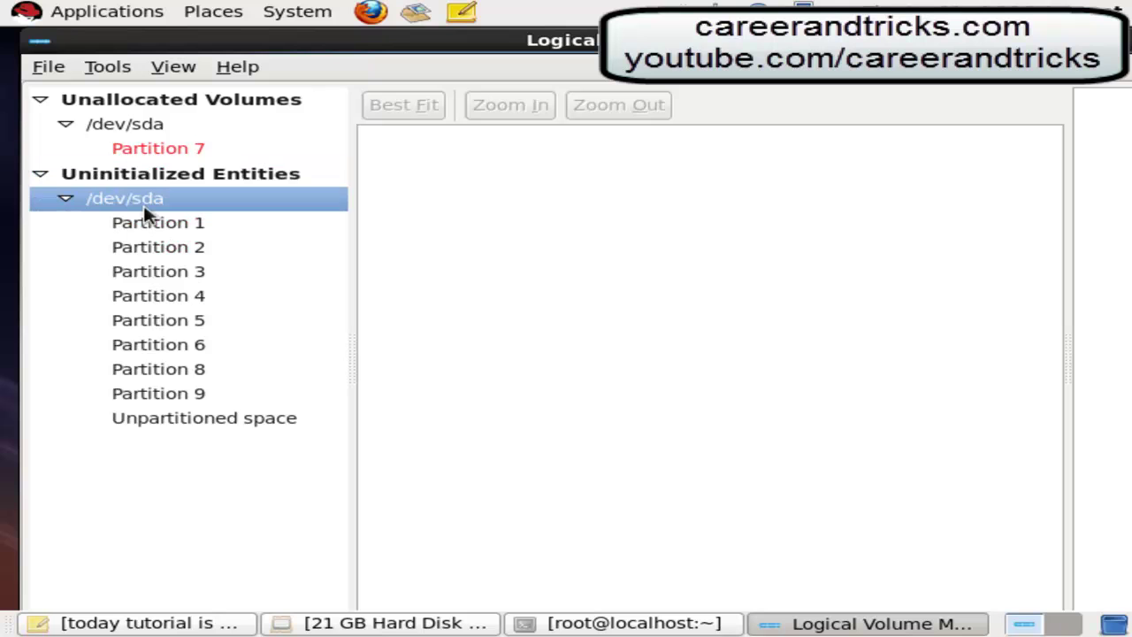
left_click(181, 380)
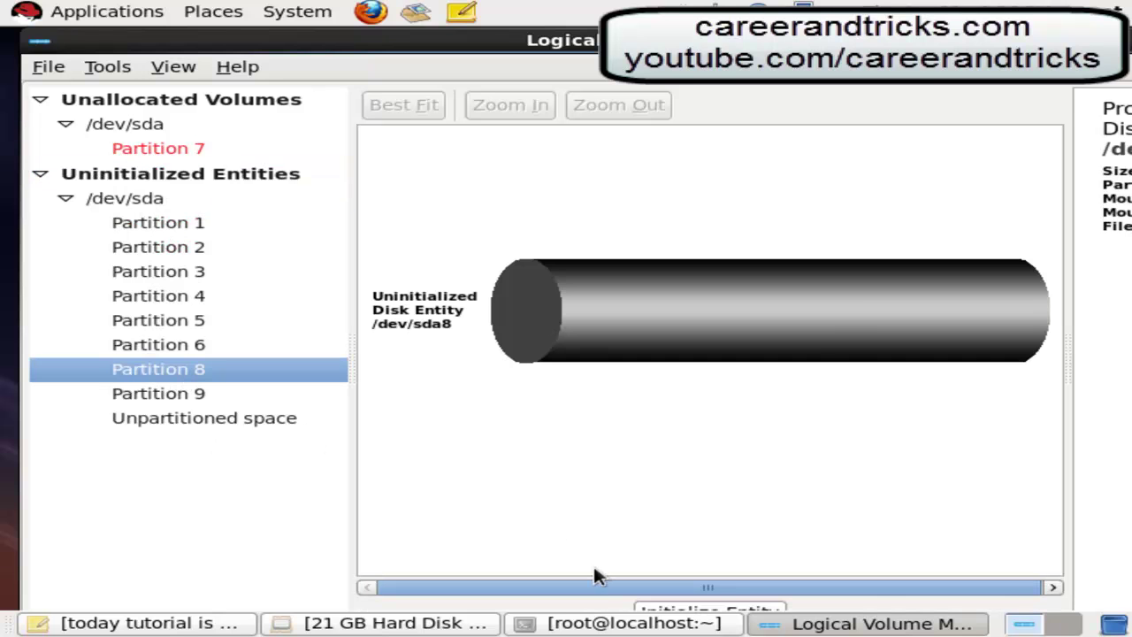
left_click(674, 611)
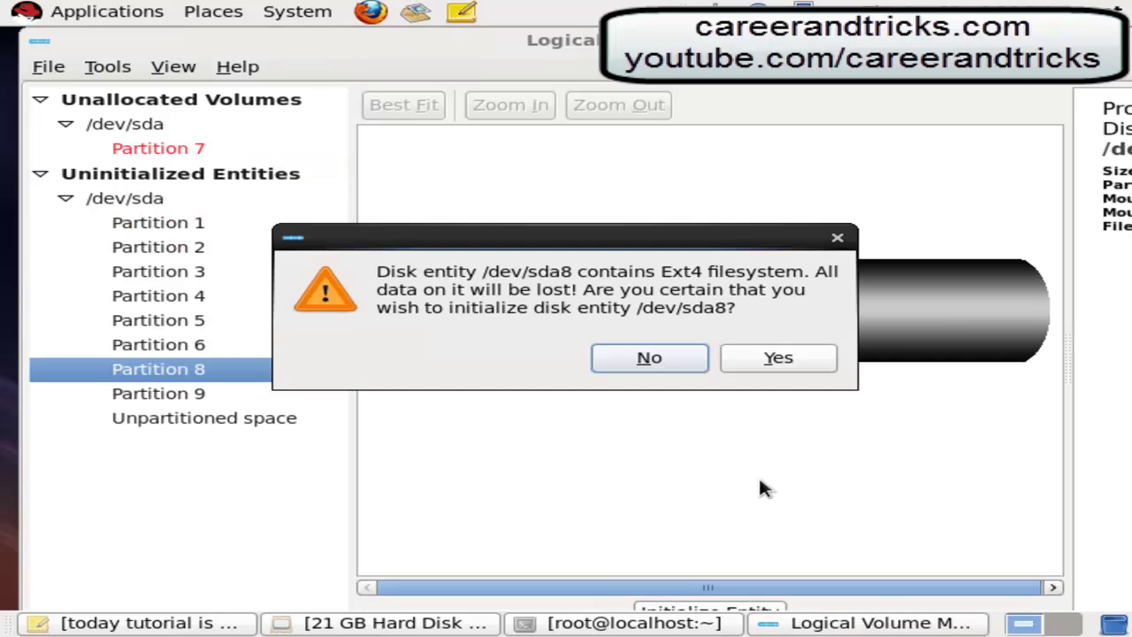
left_click(812, 352)
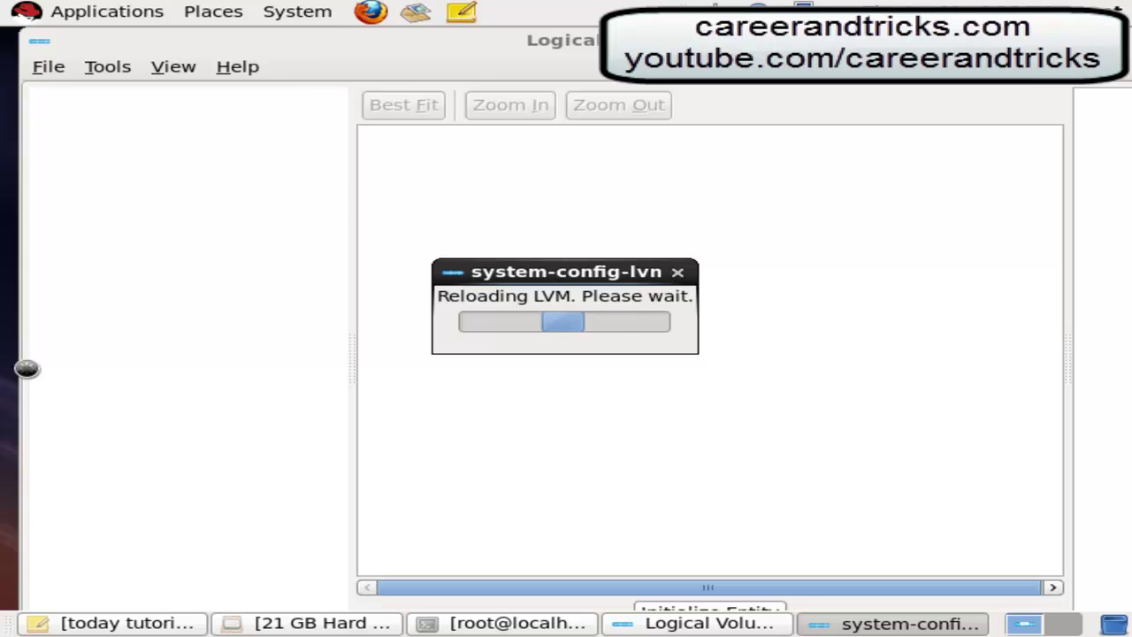
Initialize Partition 9 from the uninitialized entities of /dev/sda as an LVM physical volume
left_click(166, 200)
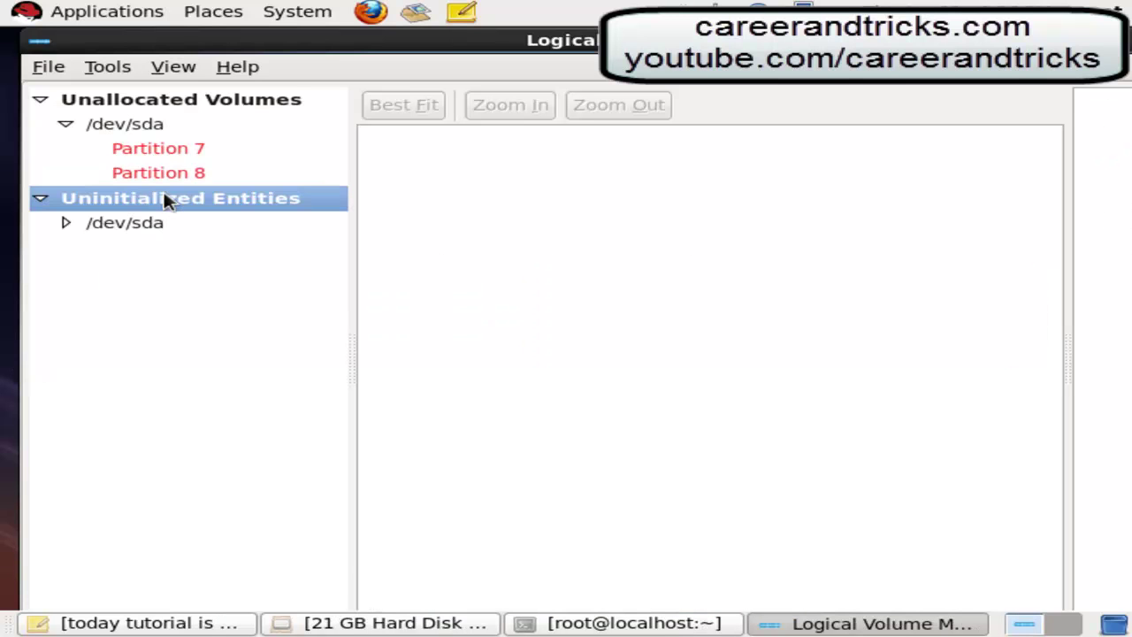
left_click(184, 223)
left_click(211, 405)
left_click(722, 610)
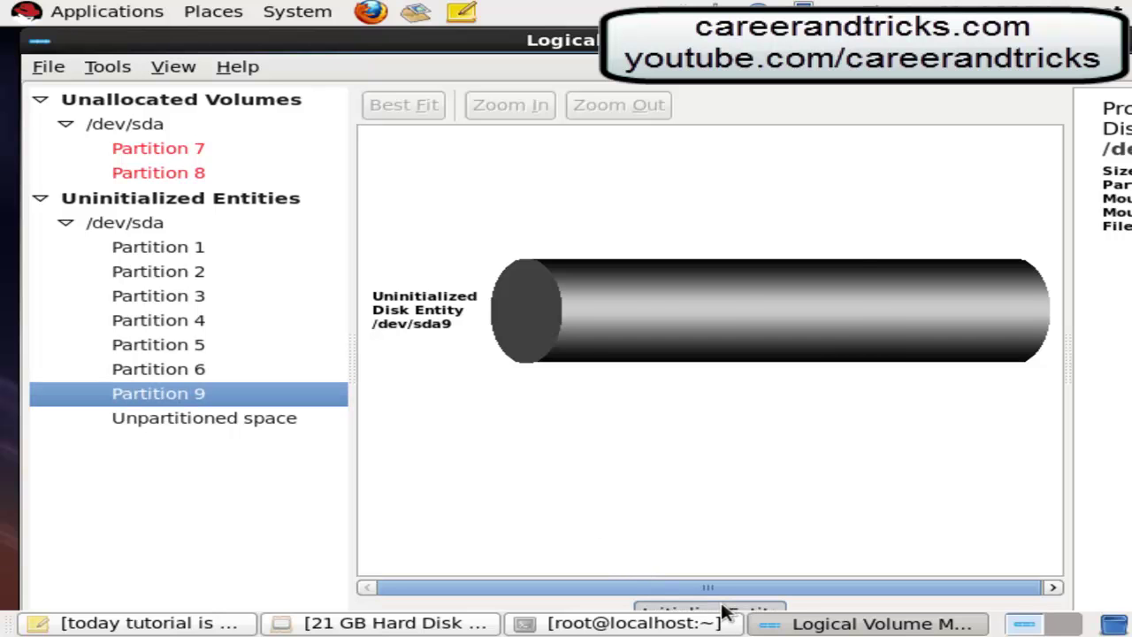
left_click(768, 358)
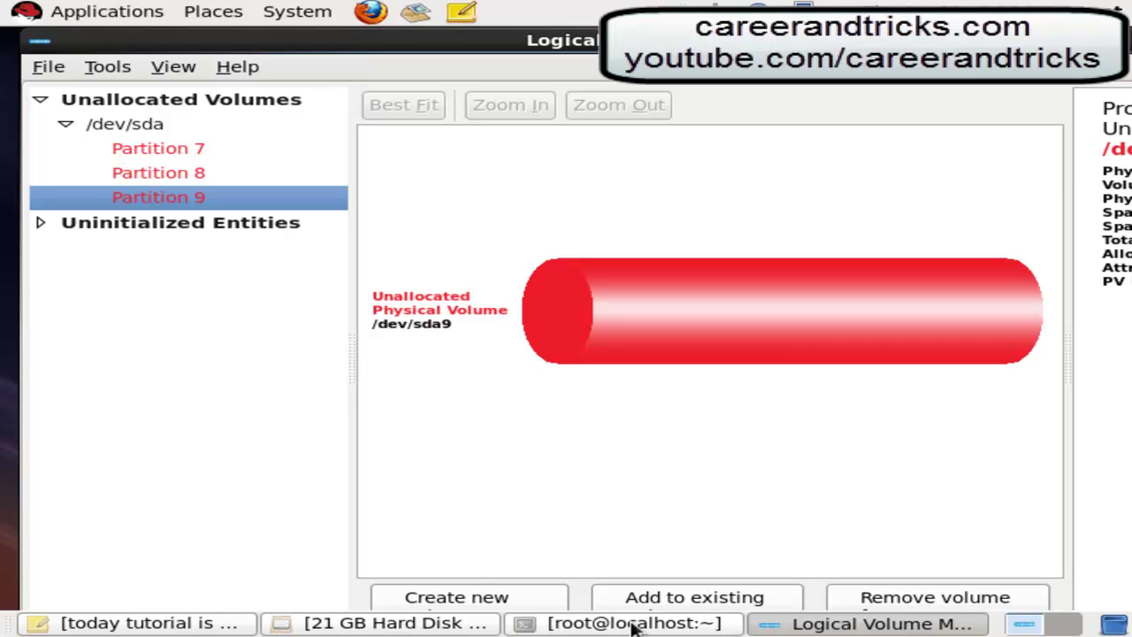
Switch to the tutorial note and add the line "now add all pv in one volume group"
left_click(155, 625)
type("now add al")
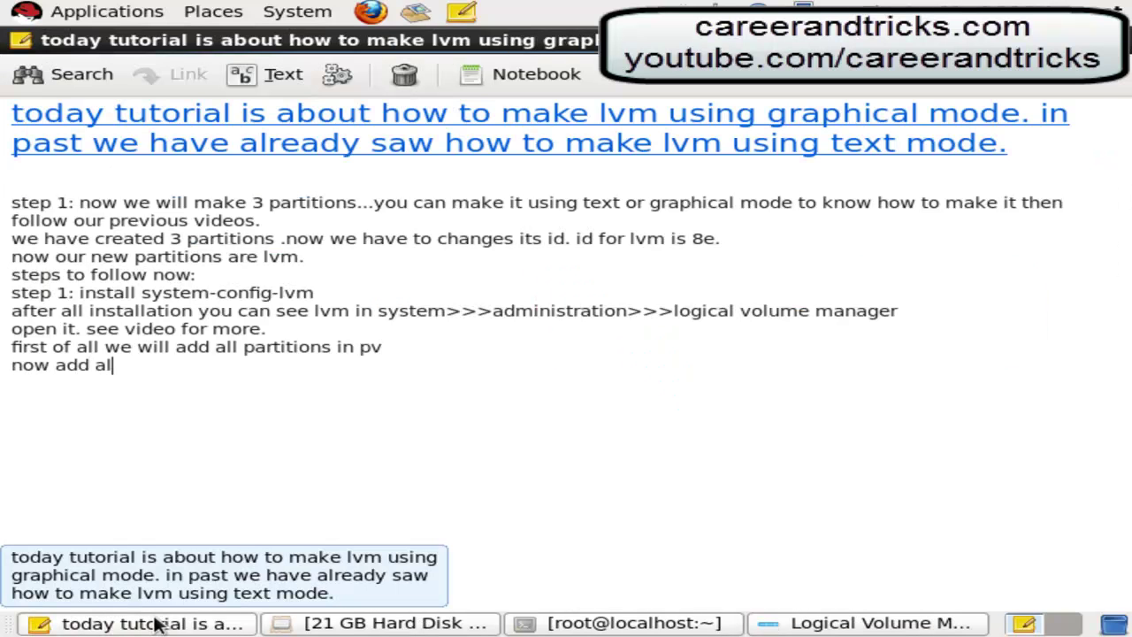
type("l pv in one volume")
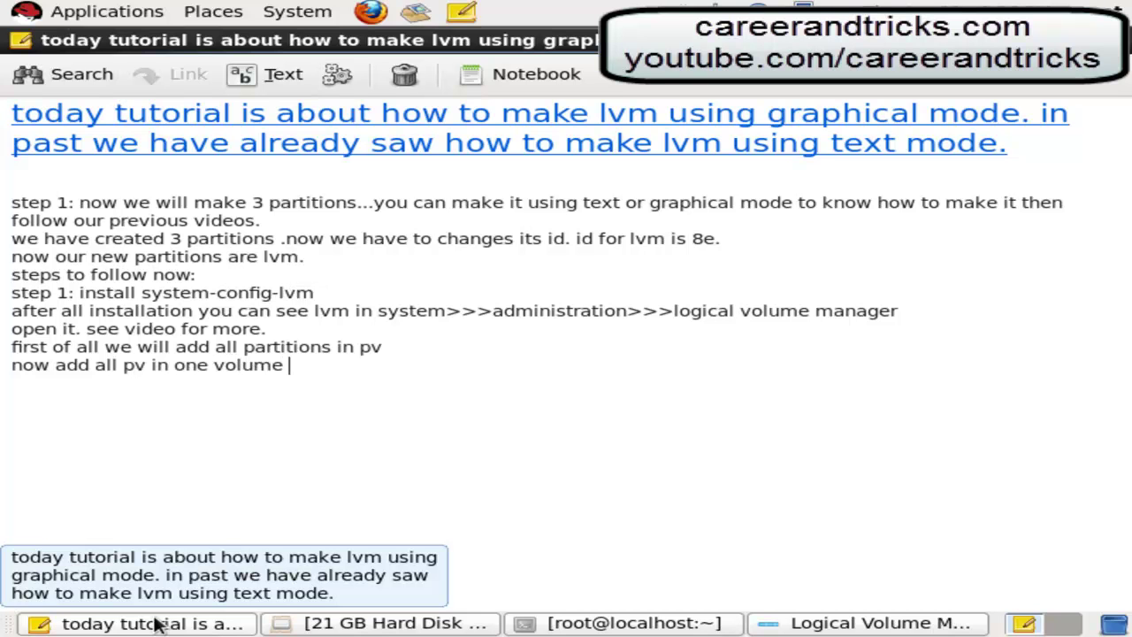
type(" gropup")
key("BackSpace")
key("BackSpace")
key("BackSpace")
Switch to Logical Volume Management and create a new volume group from Partition 9, entering a person's first name as the group name
left_click(387, 626)
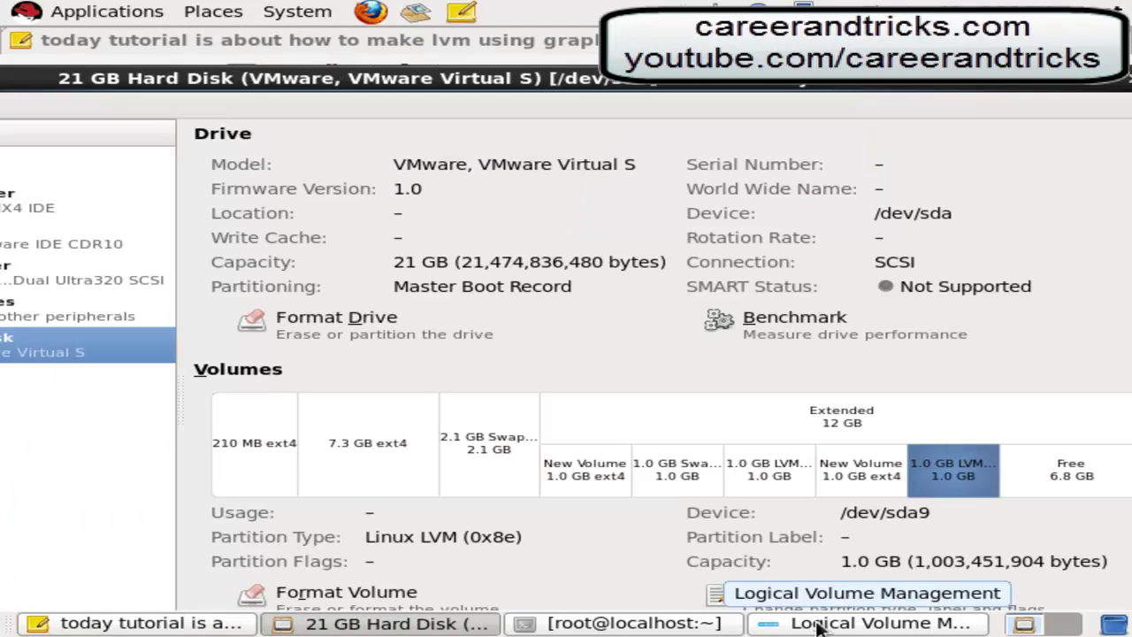
left_click(818, 624)
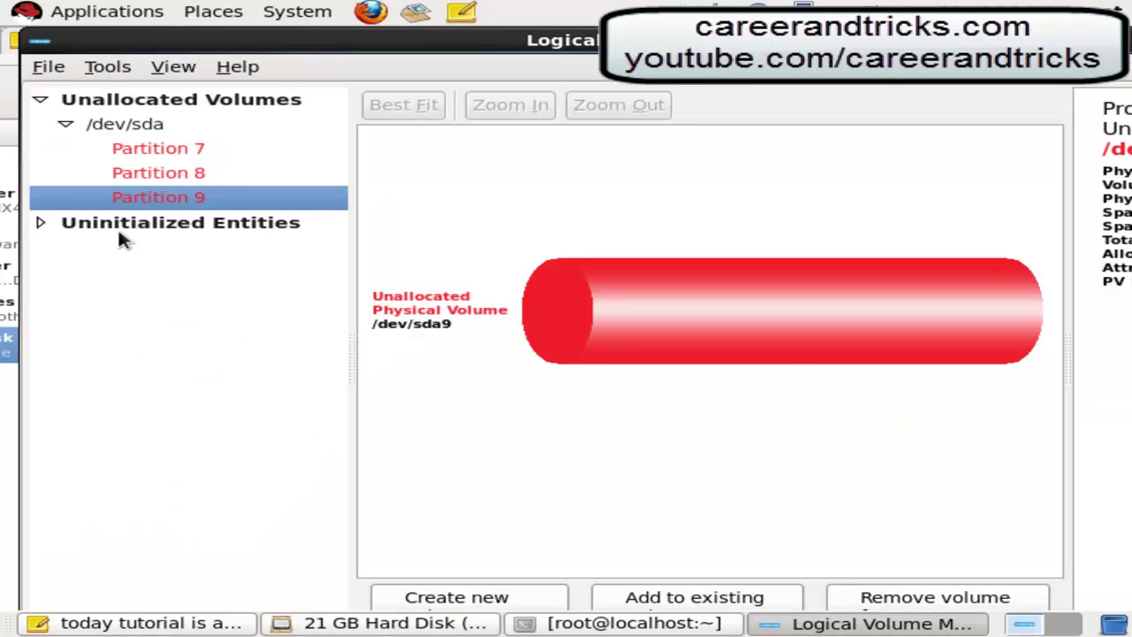
left_click(531, 598)
type("r")
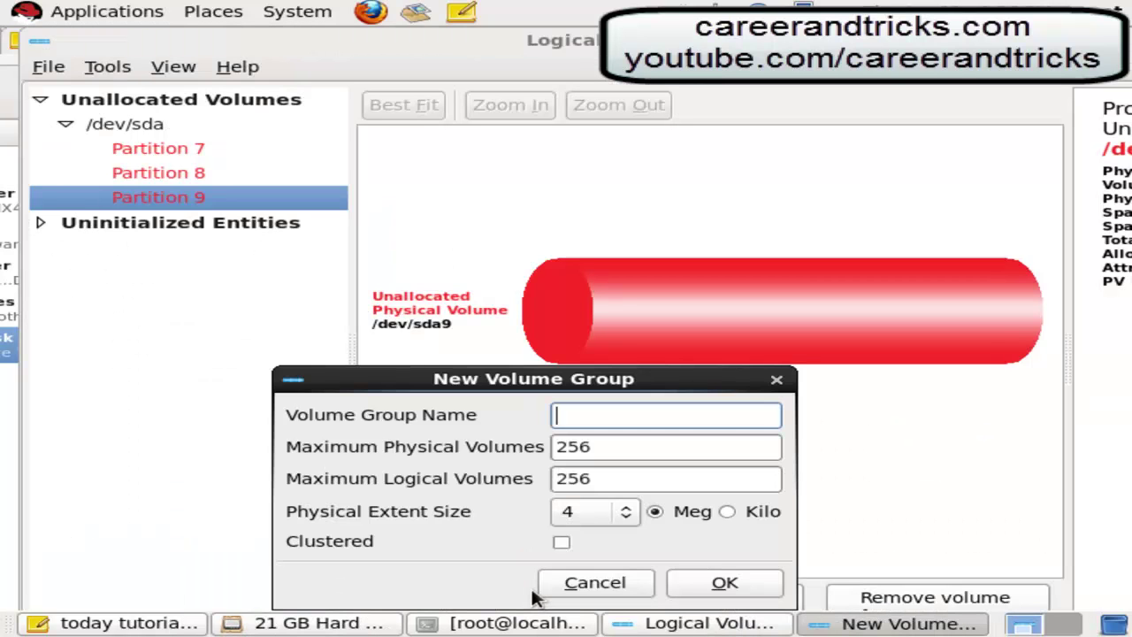
type("ohit")
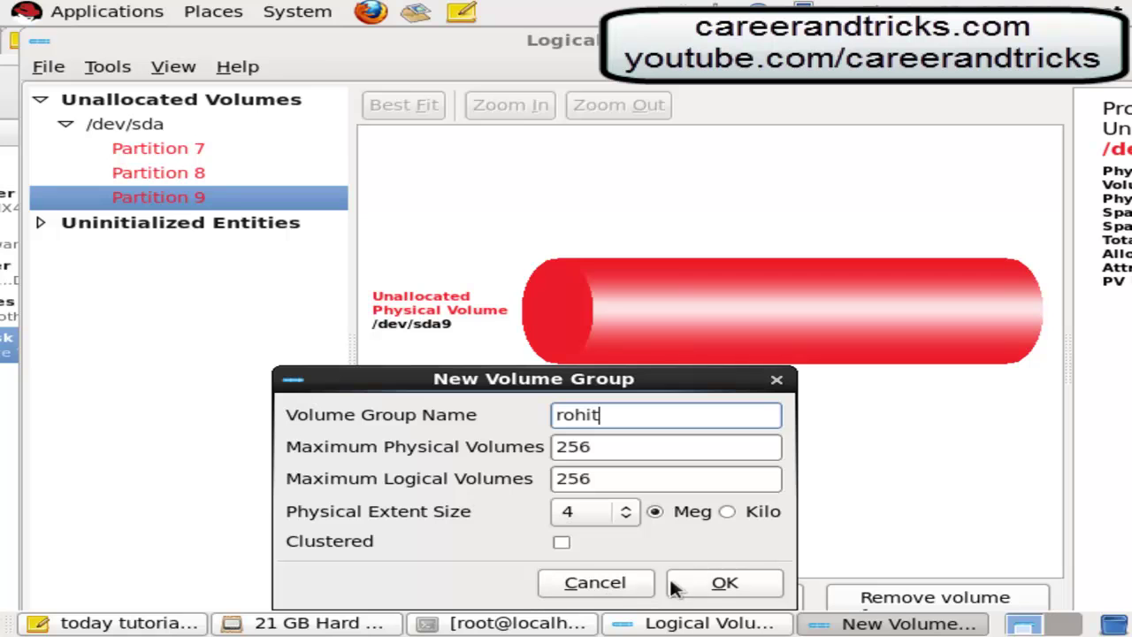
left_click(725, 585)
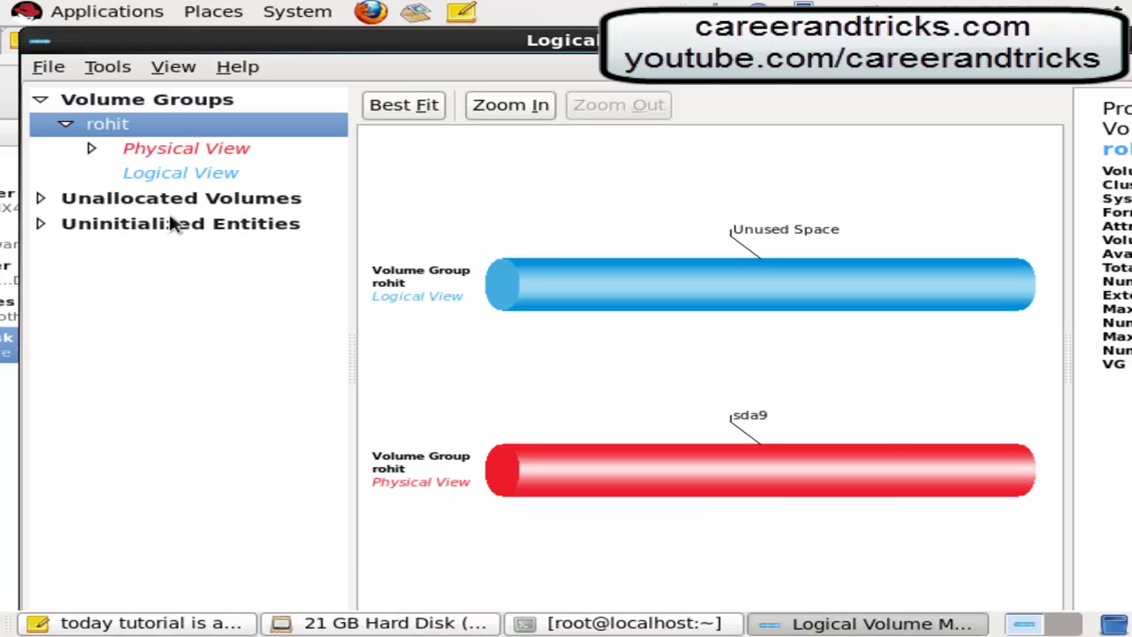
Add Partition 7 from the unallocated volumes of /dev/sda to the existing volume group
left_click(154, 176)
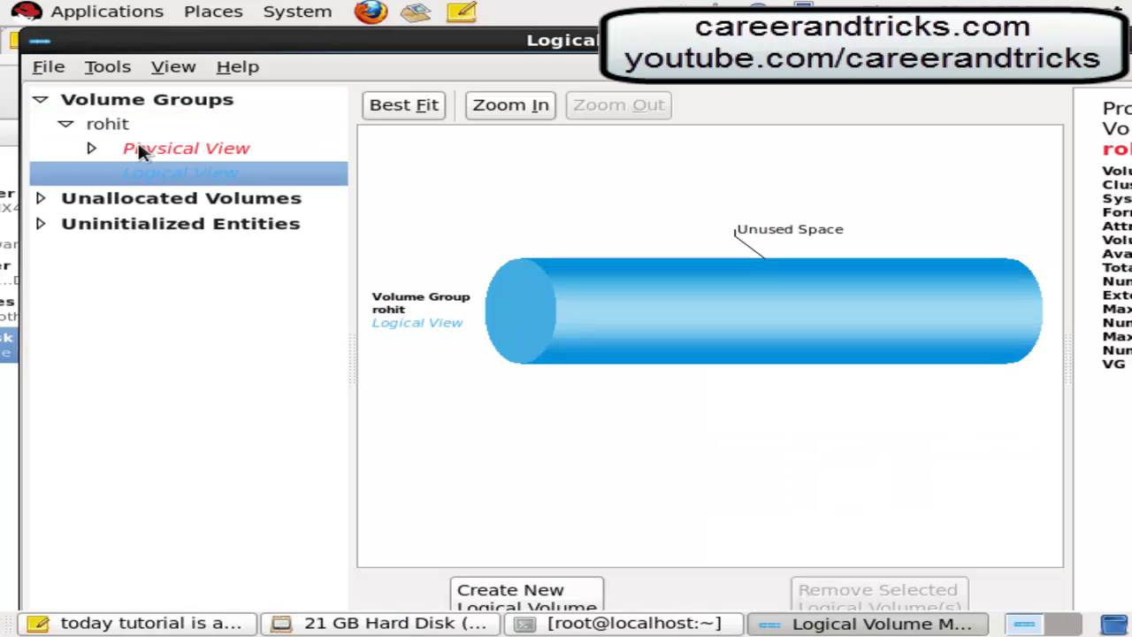
double_click(138, 151)
double_click(156, 180)
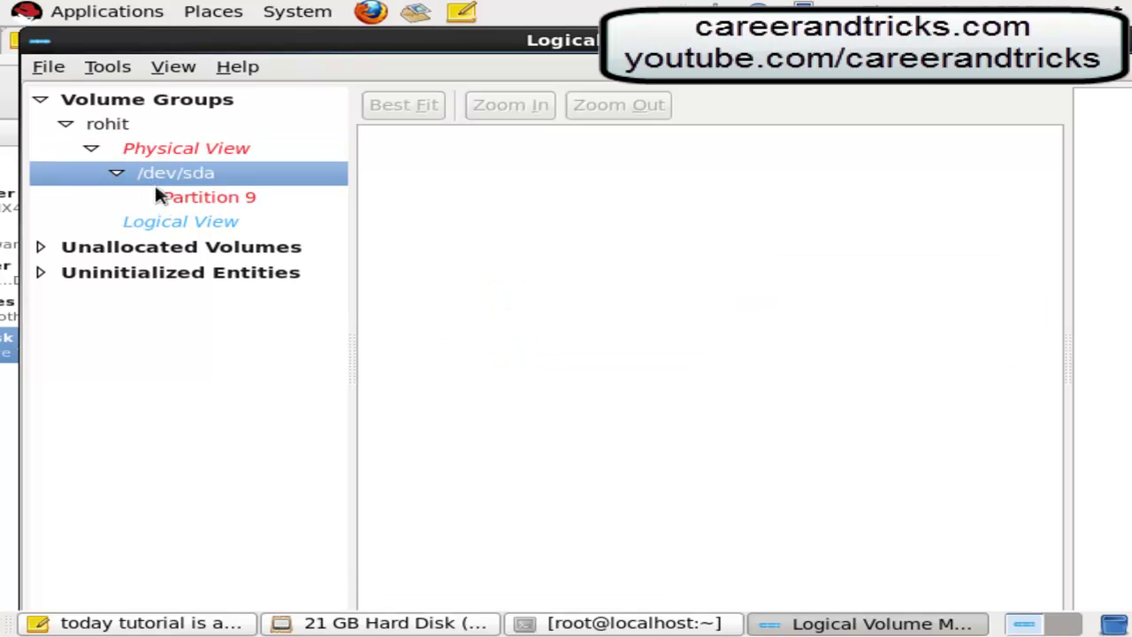
double_click(181, 247)
double_click(177, 273)
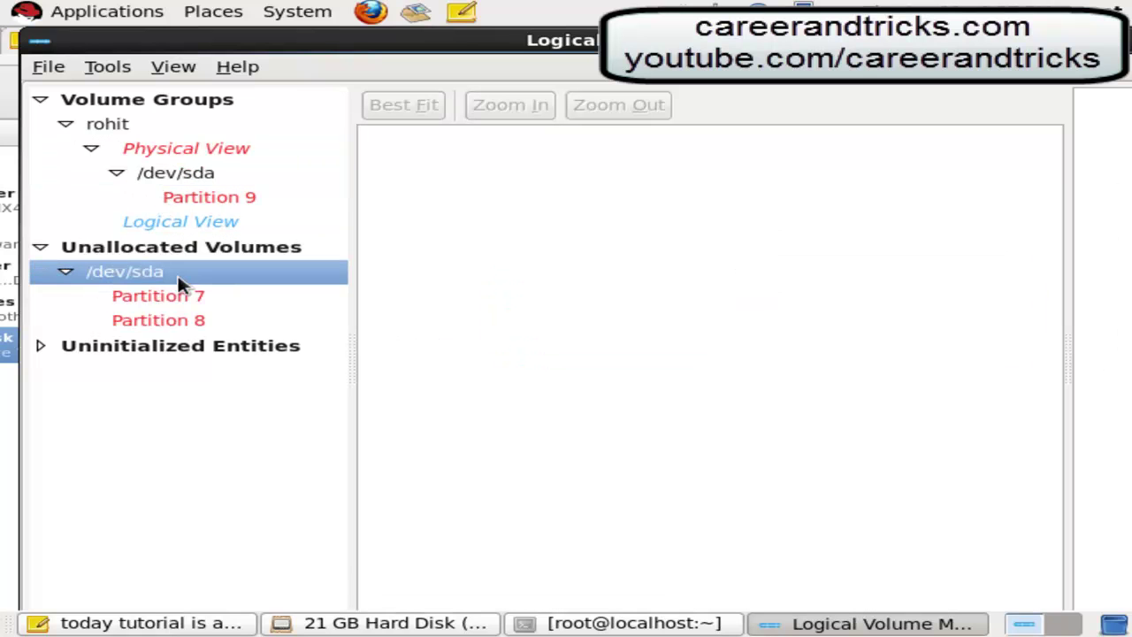
left_click(183, 300)
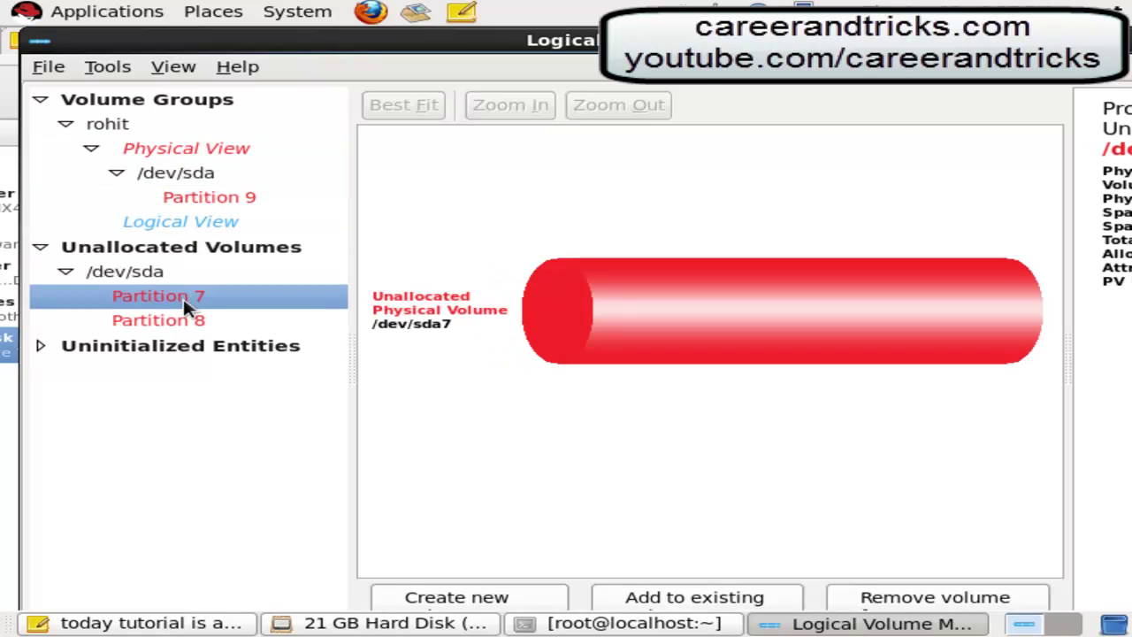
left_click(663, 592)
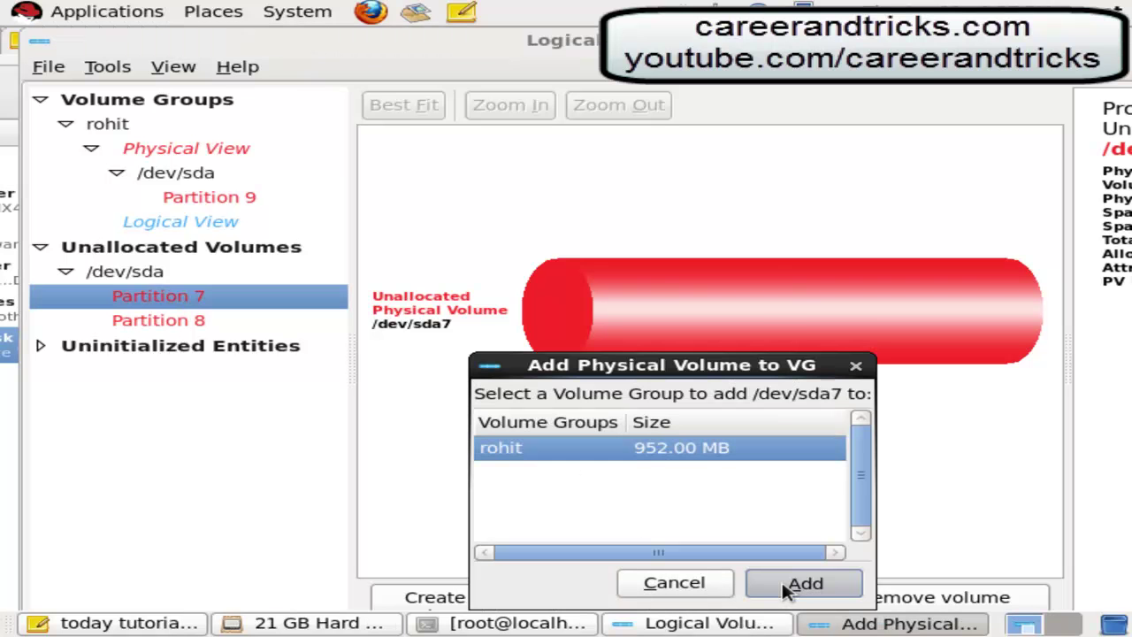
left_click(783, 585)
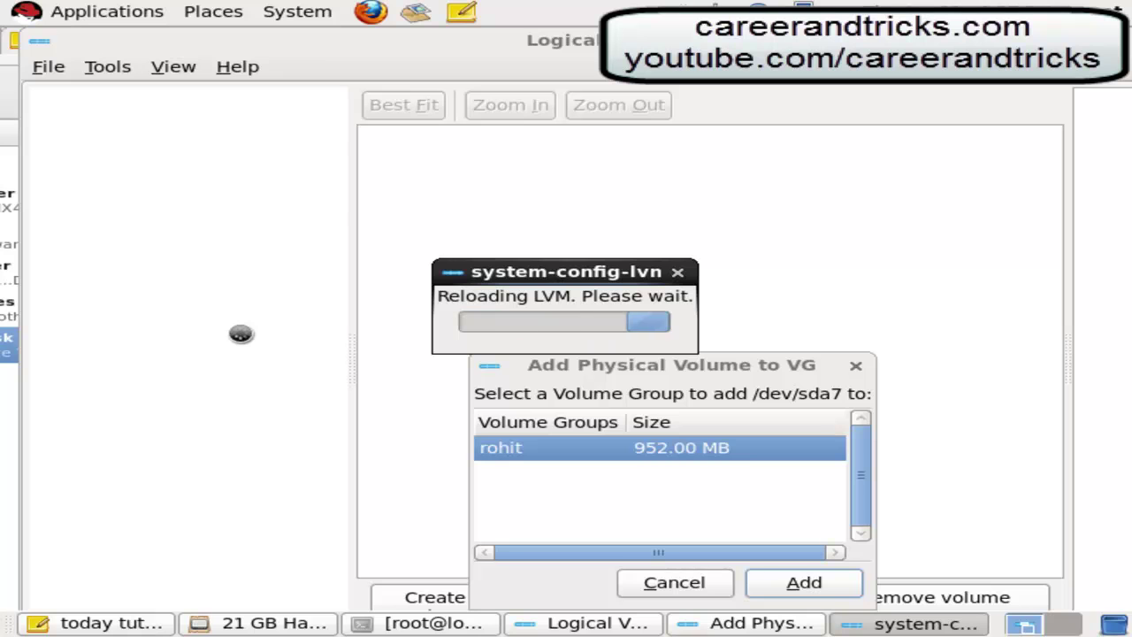
Add the remaining unallocated Partition 8 of /dev/sda to the existing volume group
left_click(164, 203)
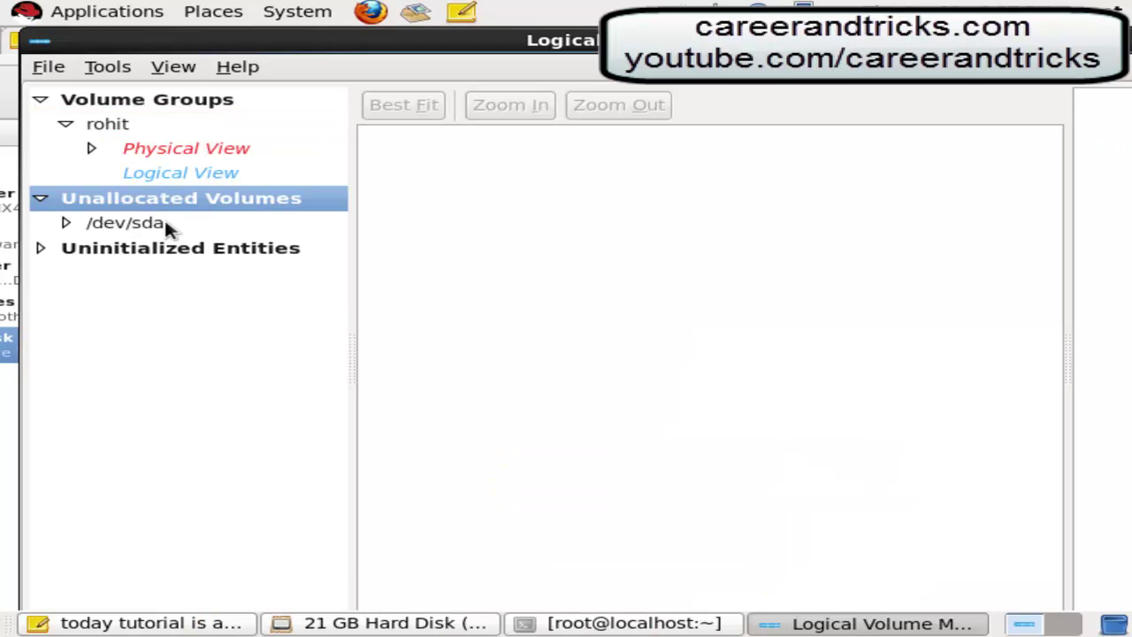
left_click(167, 225)
left_click(184, 251)
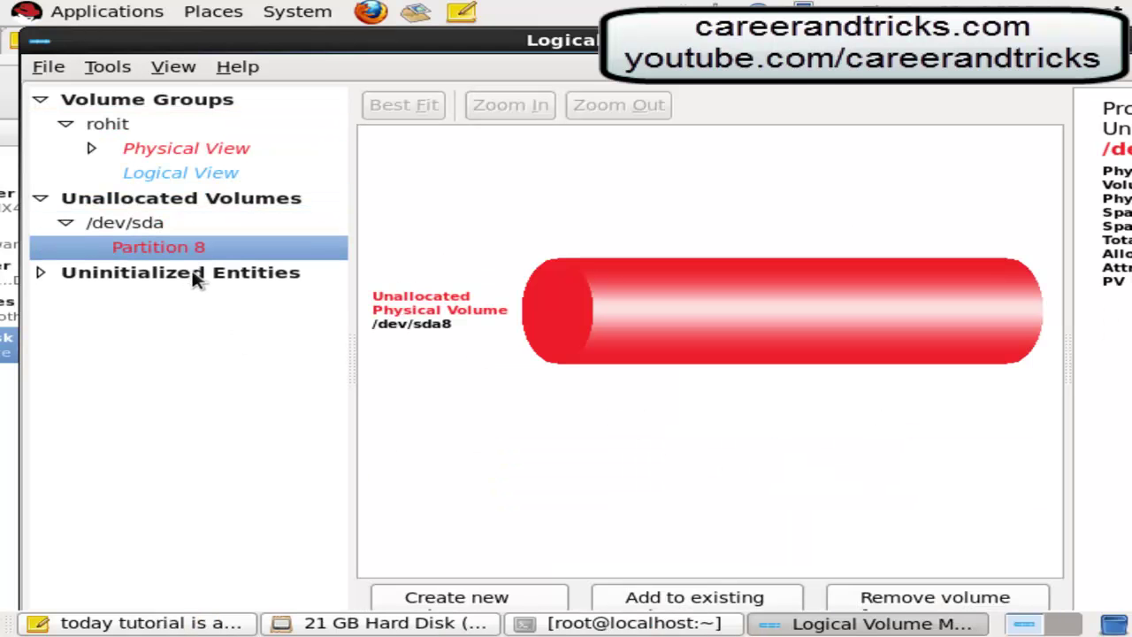
left_click(734, 607)
left_click(856, 580)
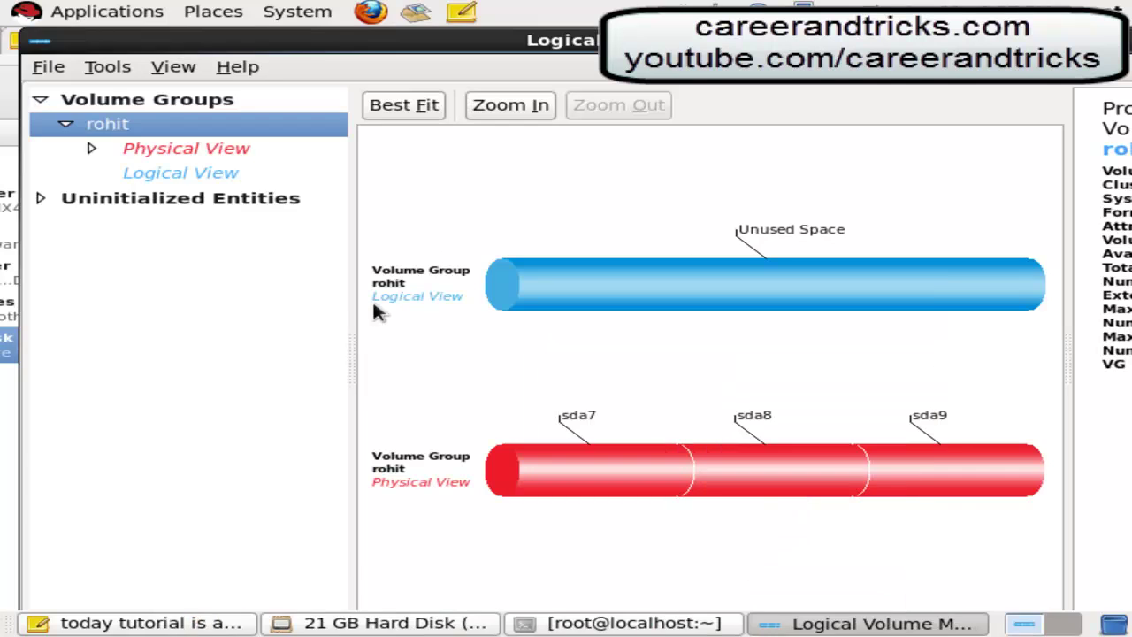
Examine the volume group's logical view and the /dev/sda partitions listed under its physical view
left_click(156, 173)
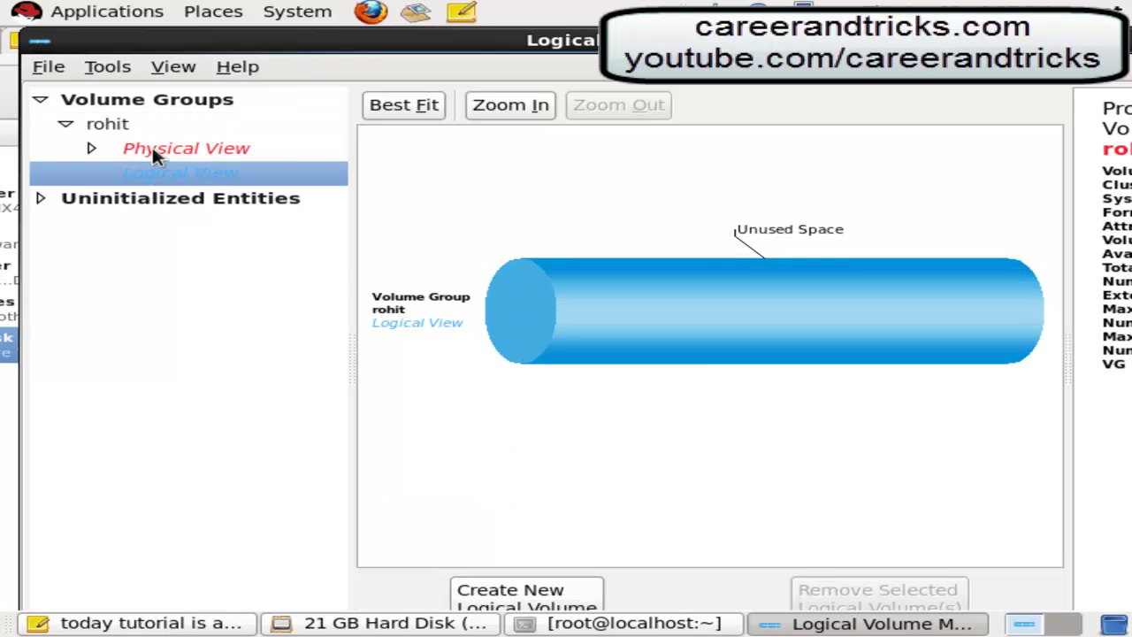
double_click(151, 147)
double_click(163, 174)
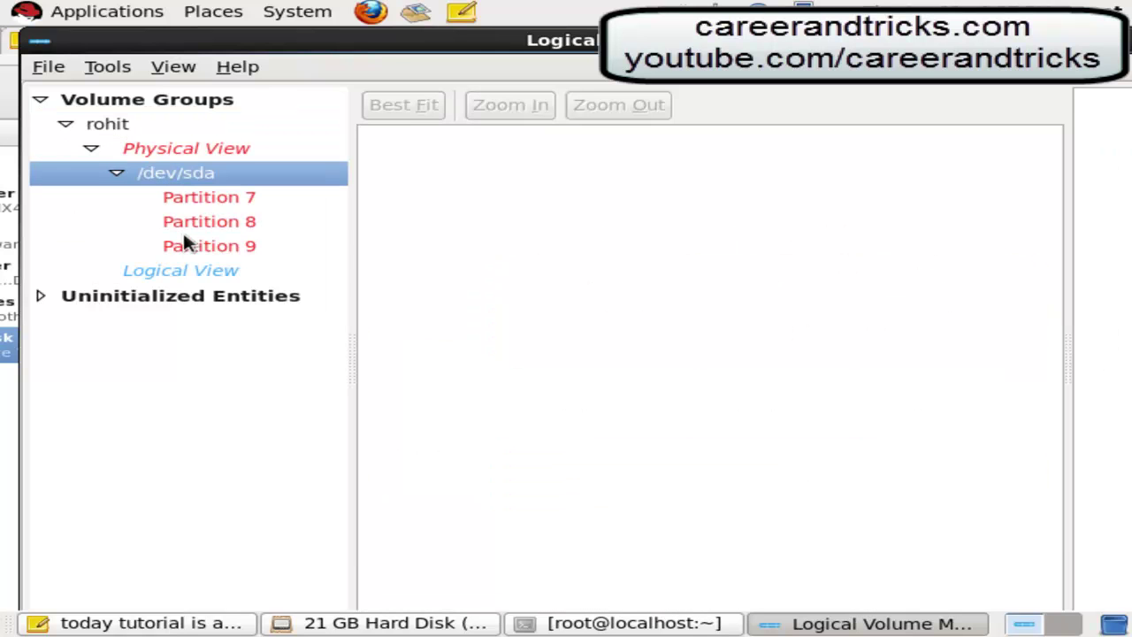
left_click(182, 270)
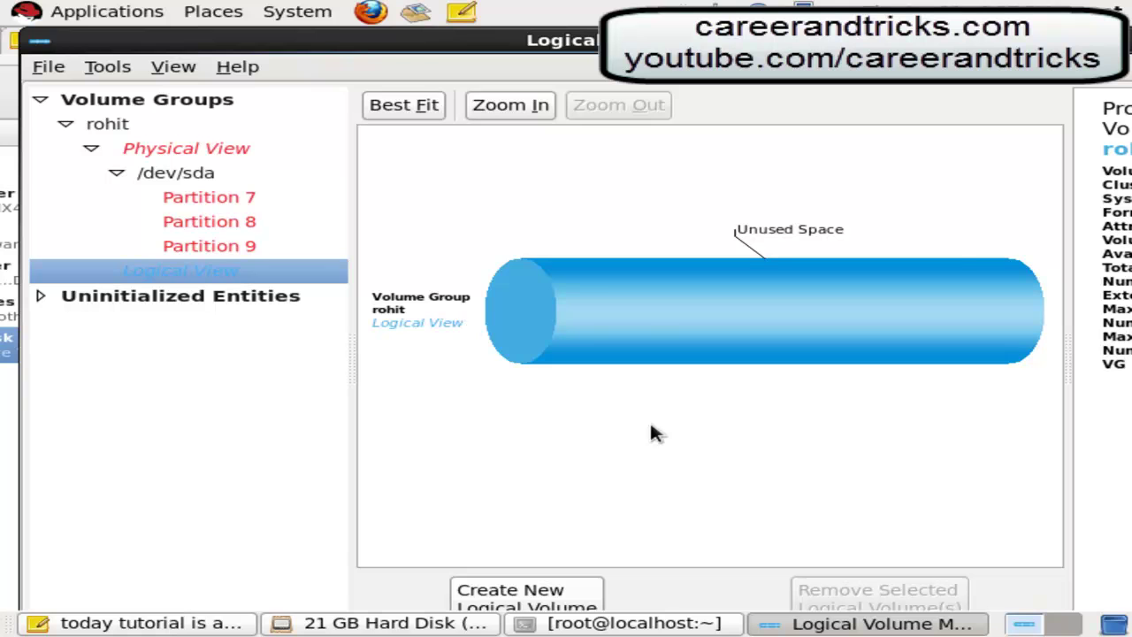
Switch to the tutorial note and add a new line reading "now we will create one logical group"
left_click(634, 624)
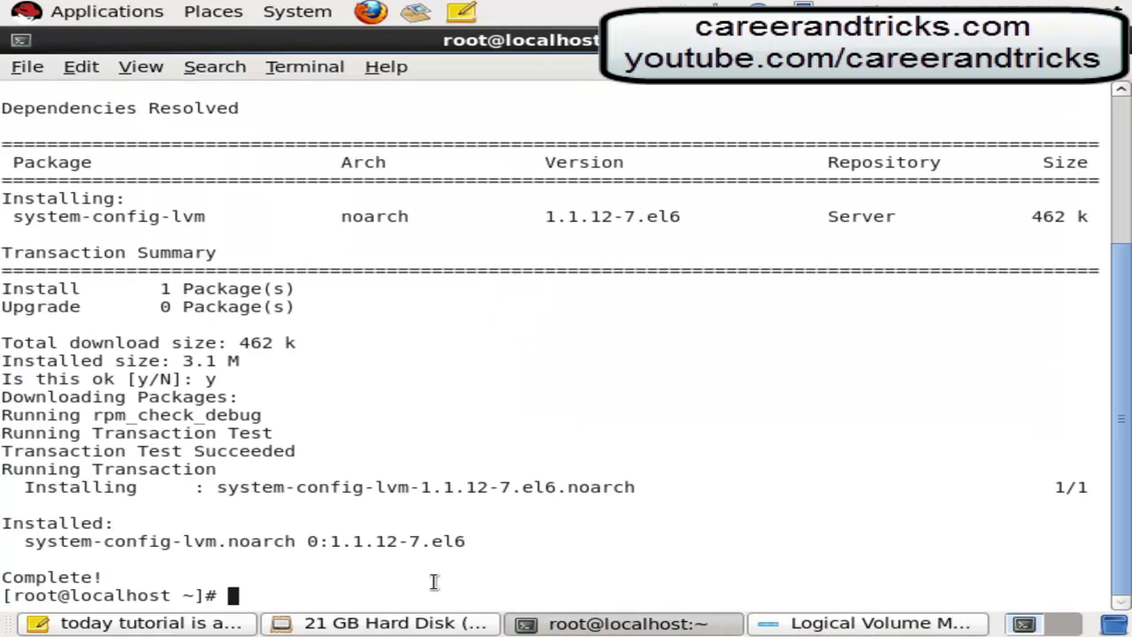
left_click(137, 623)
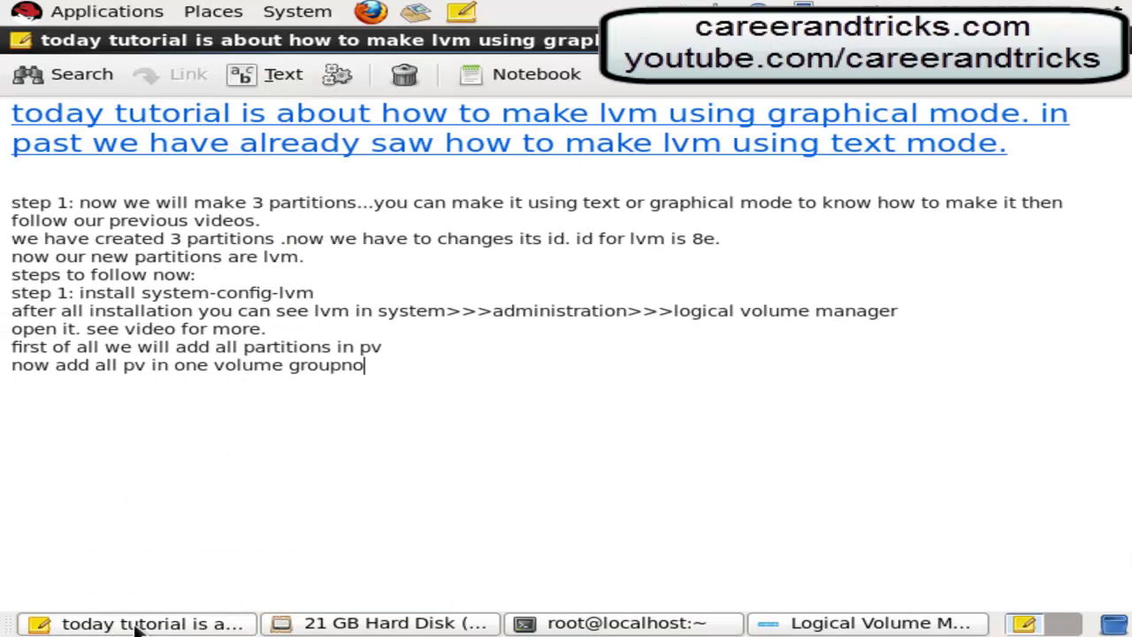
key("BackSpace")
key("BackSpace")
key("Return")
type("noe")
type(" wea ")
type("will")
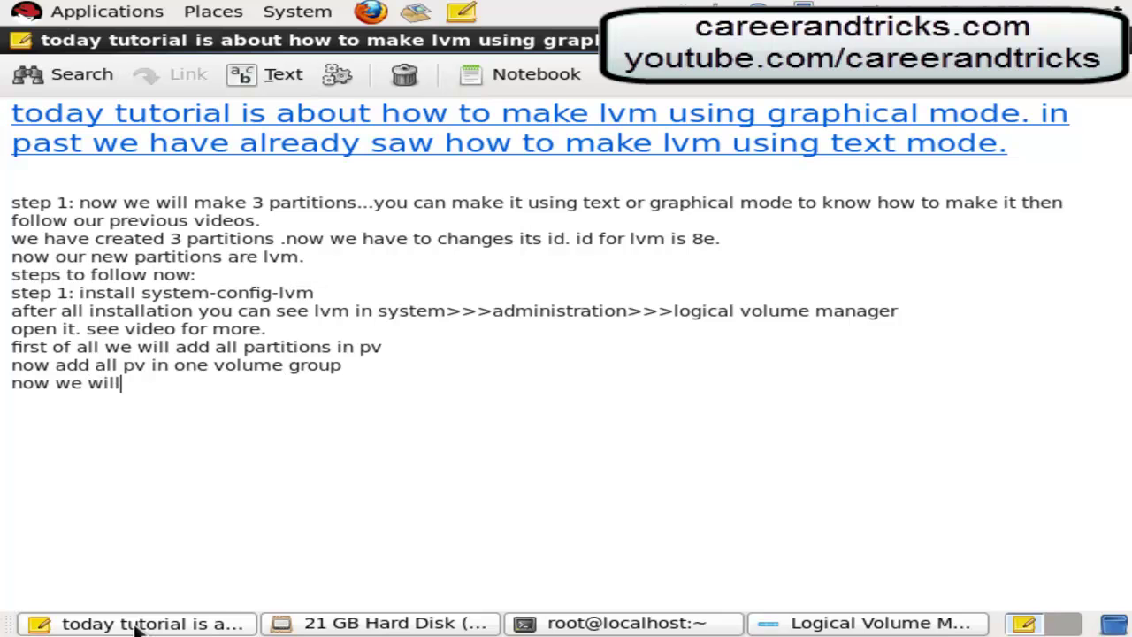
type(" create one vio")
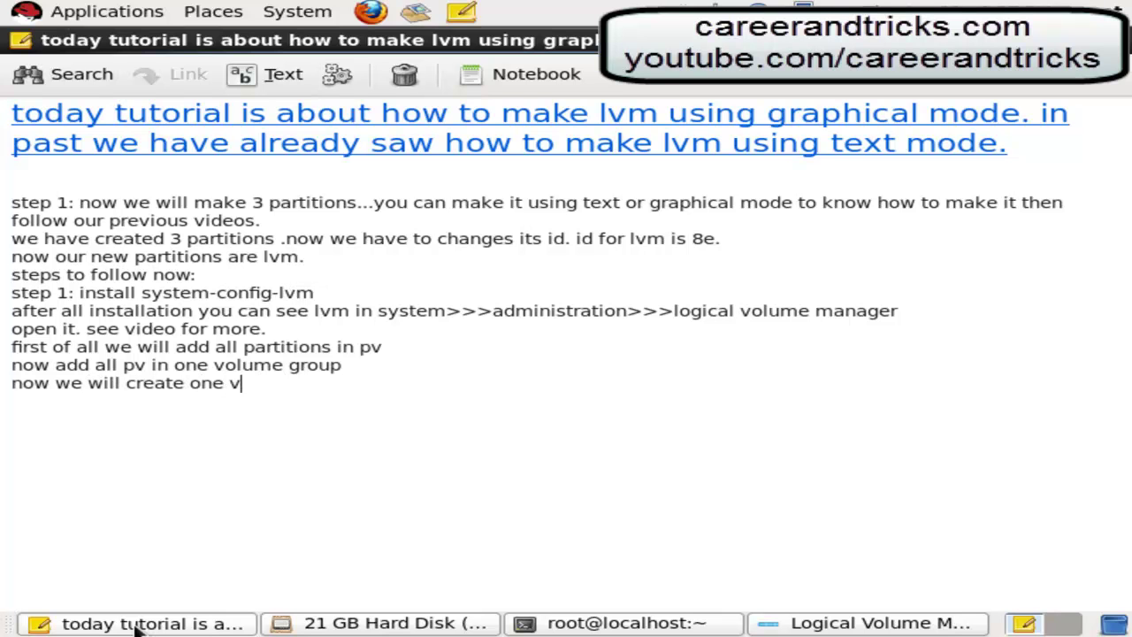
key("BackSpace")
key("BackSpace")
key("BackSpace")
type("ogiva")
key("BackSpace")
key("BackSpace")
type("ca")
key("BackSpace")
key("BackSpace")
type("cal group")
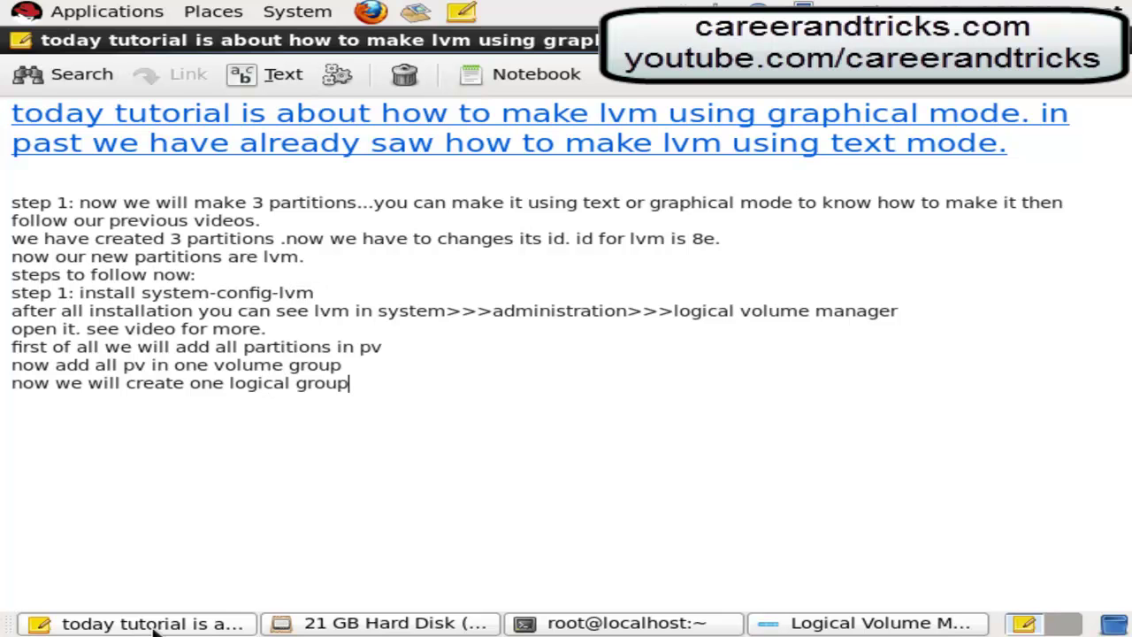
Switch to Logical Volume Management and create a 1.5-gigabyte linear logical volume with filesystem None, named with the owner's surname, and view it
left_click(822, 623)
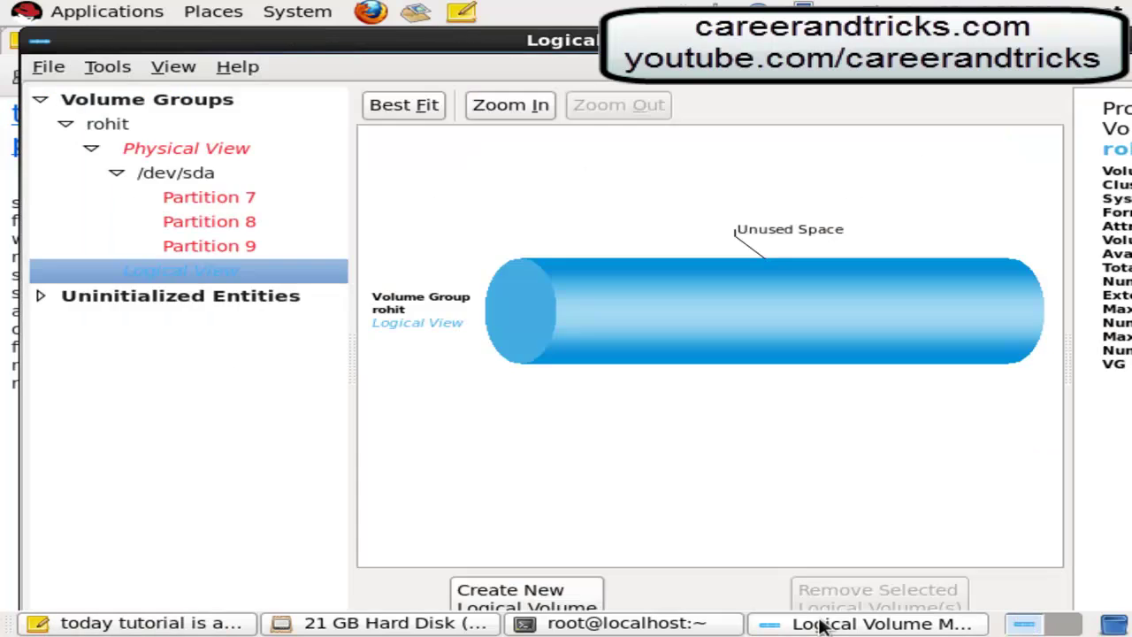
left_click(555, 602)
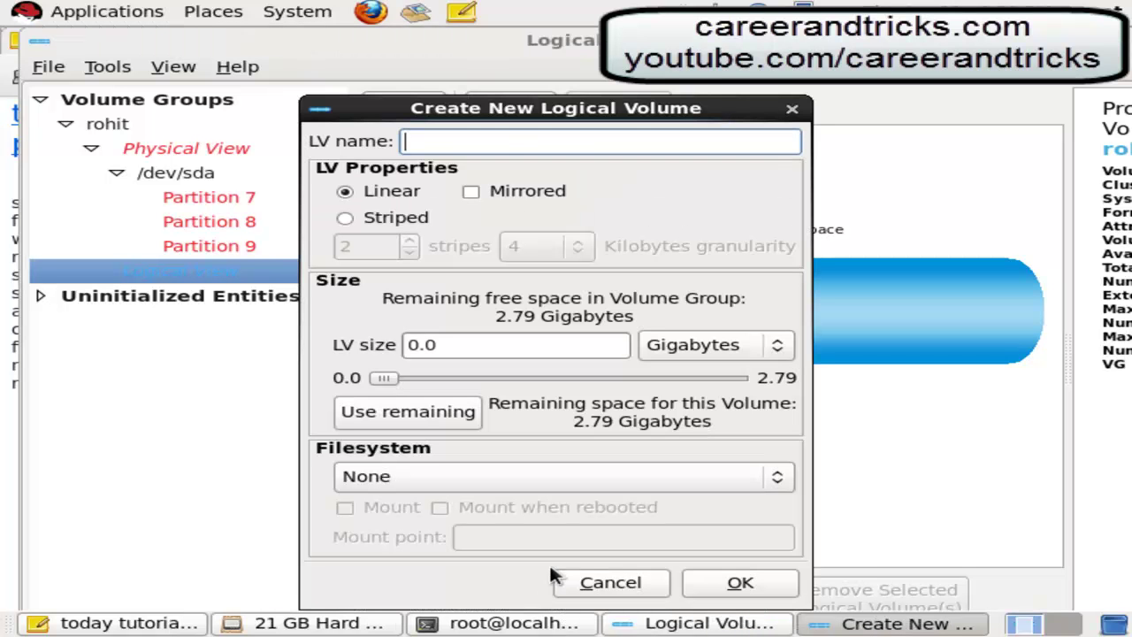
type("chugh")
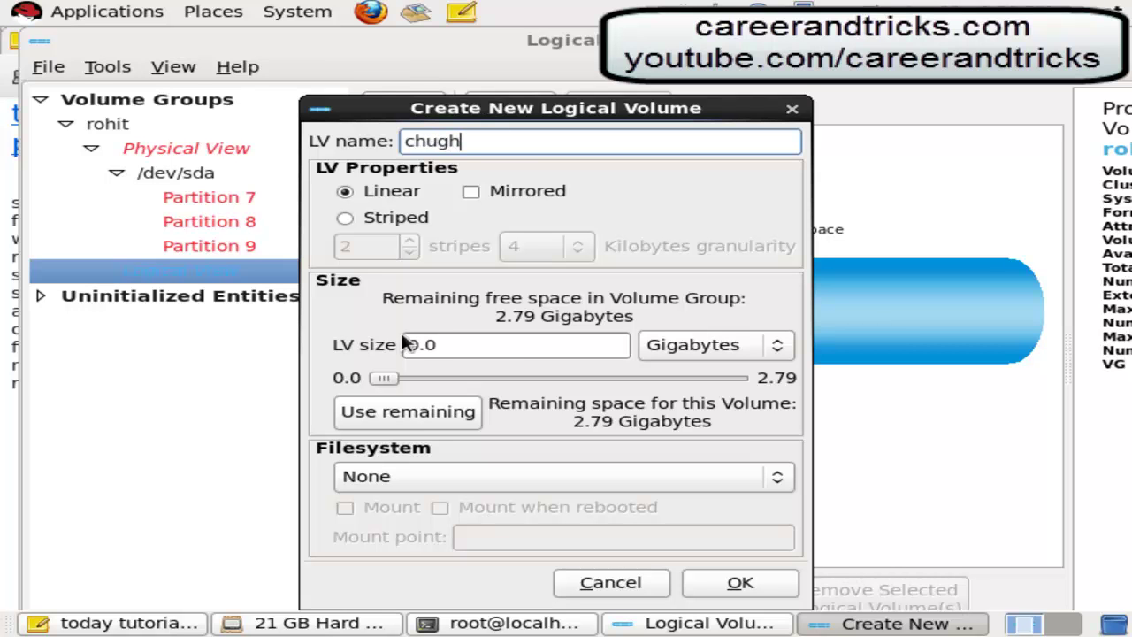
left_click(464, 350)
type("1")
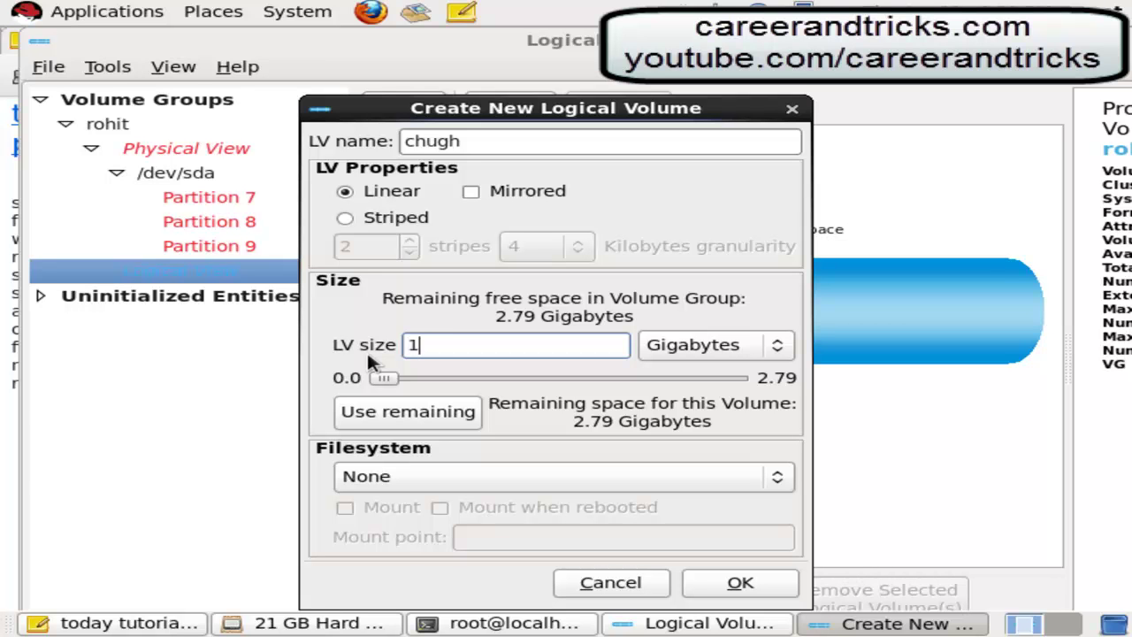
type(".5")
left_click(617, 476)
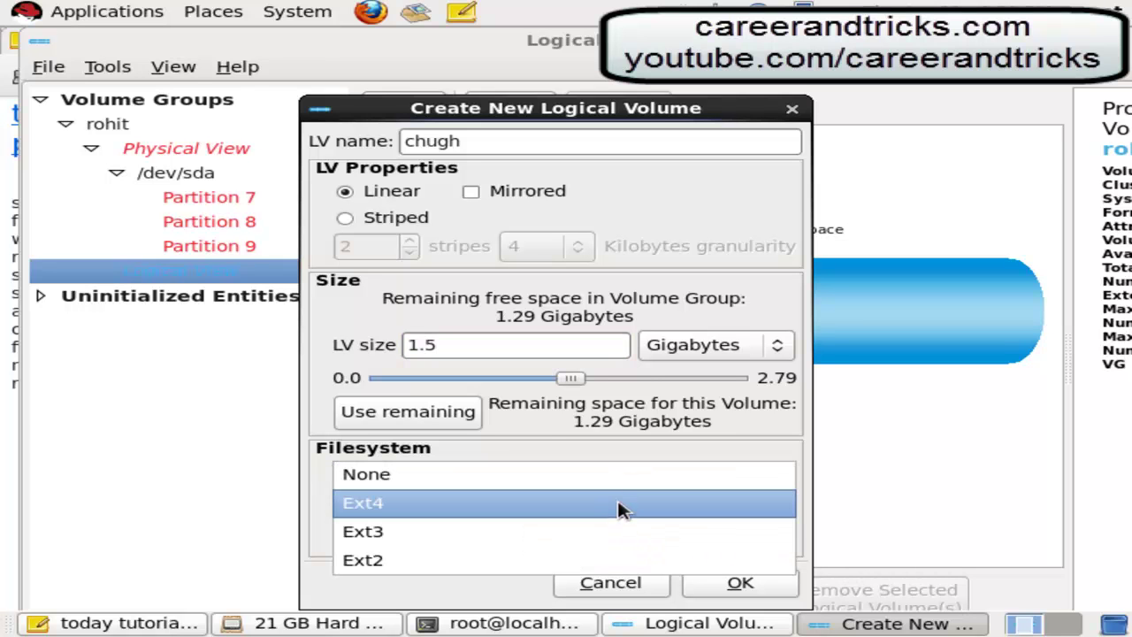
left_click(614, 479)
left_click(749, 584)
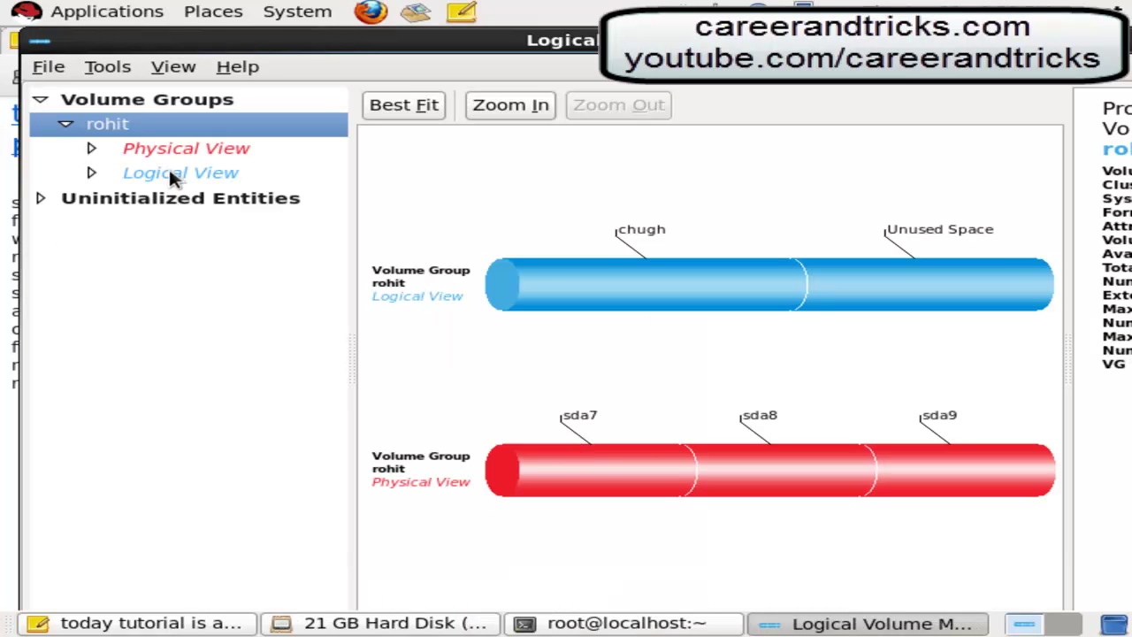
double_click(172, 177)
left_click(573, 288)
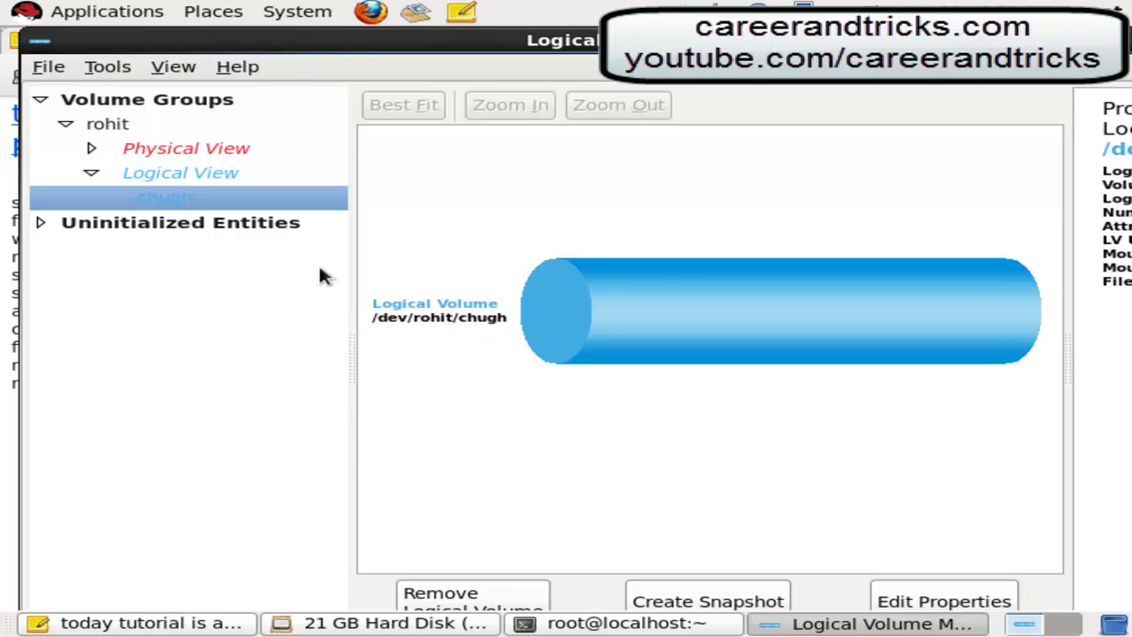
Switch to the tutorial note and add a new line reading "if we want to mount it inany new directory then follow these steps in video"
left_click(216, 625)
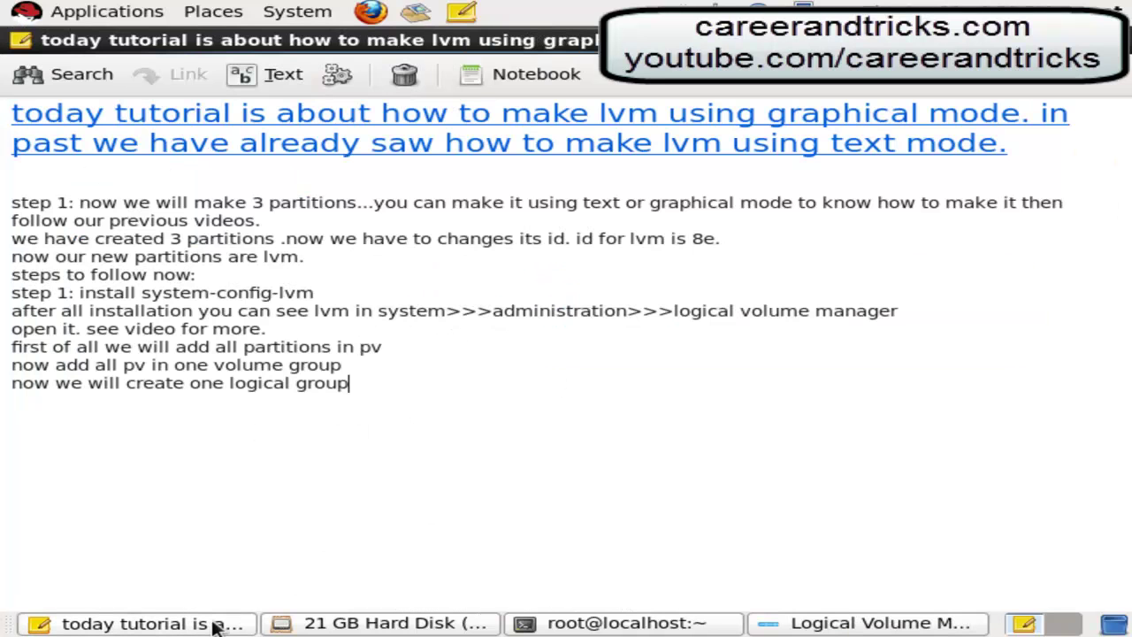
type("if we want to moun")
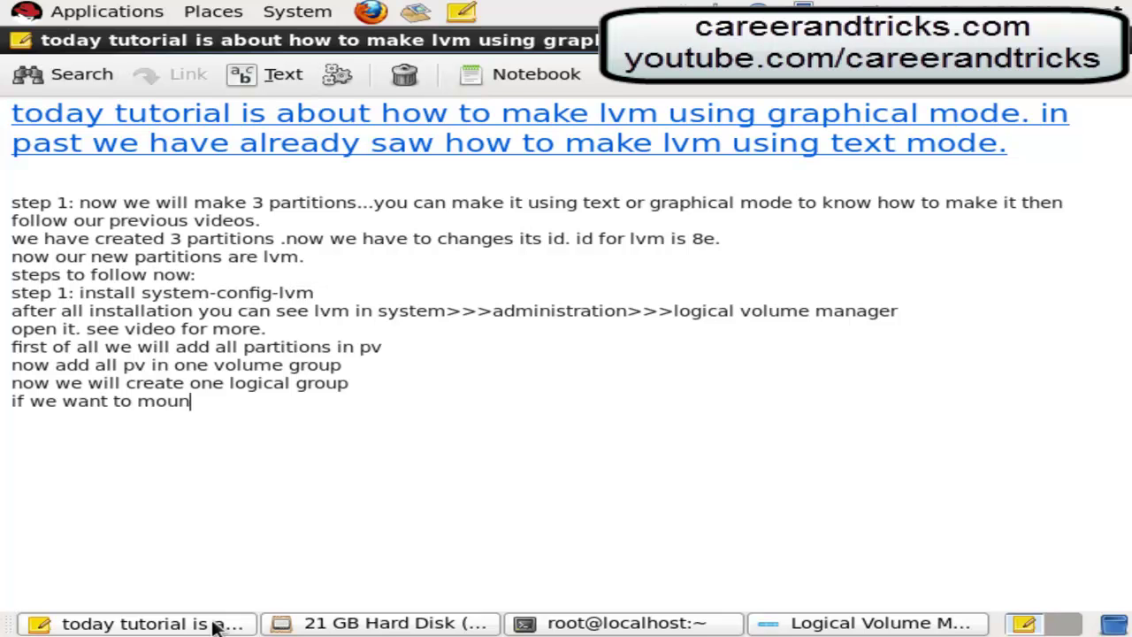
type("t it in")
type("y new dir")
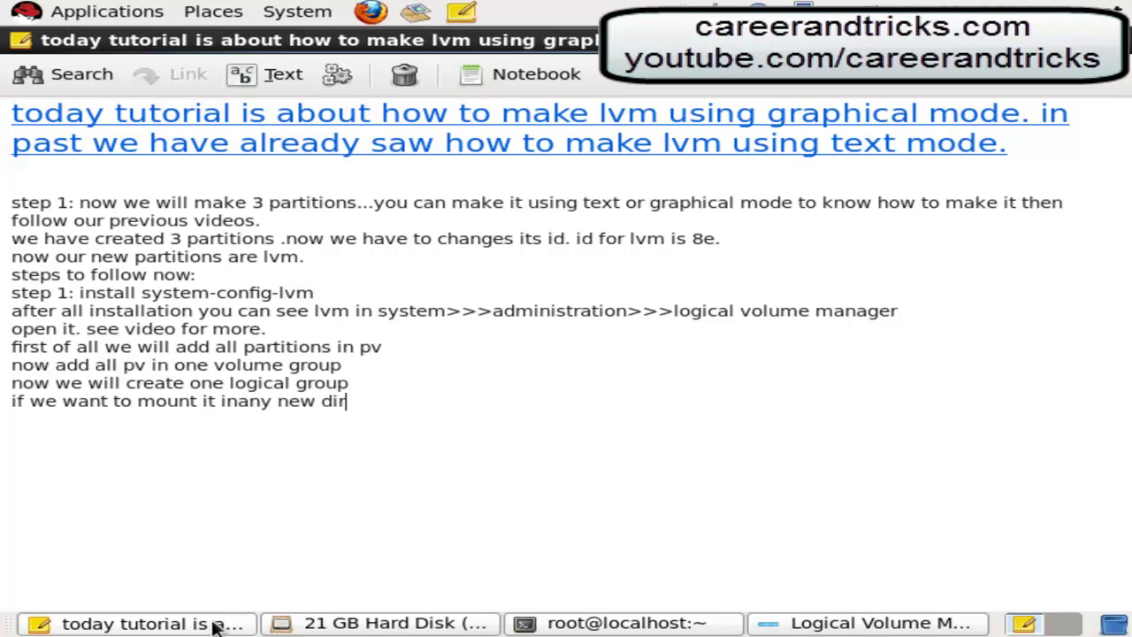
type("ectory the")
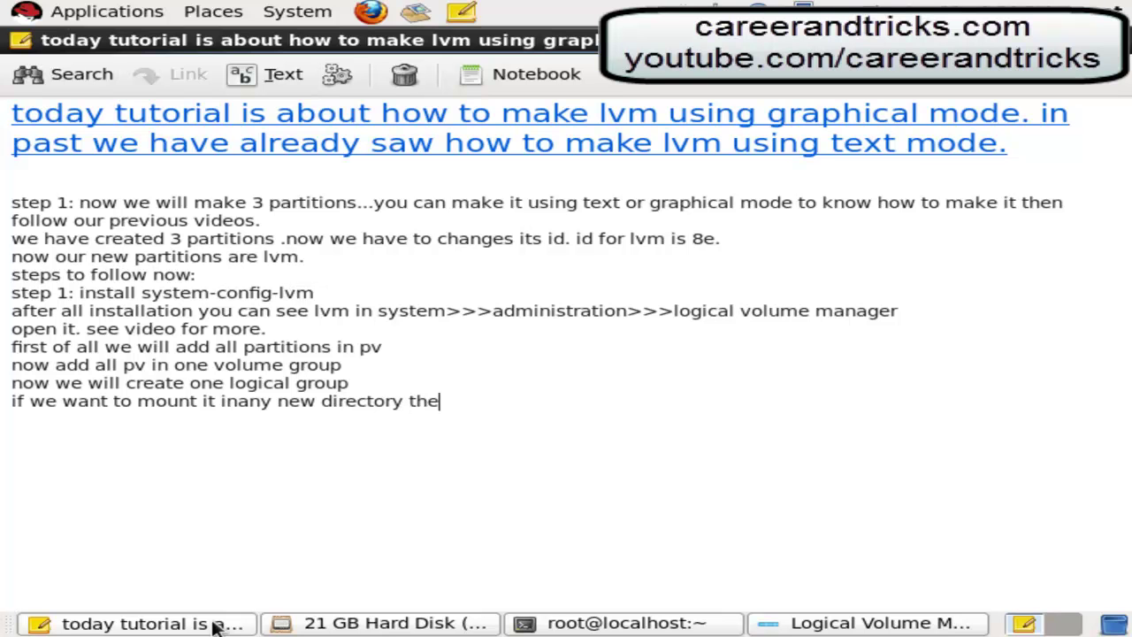
type("n follow t")
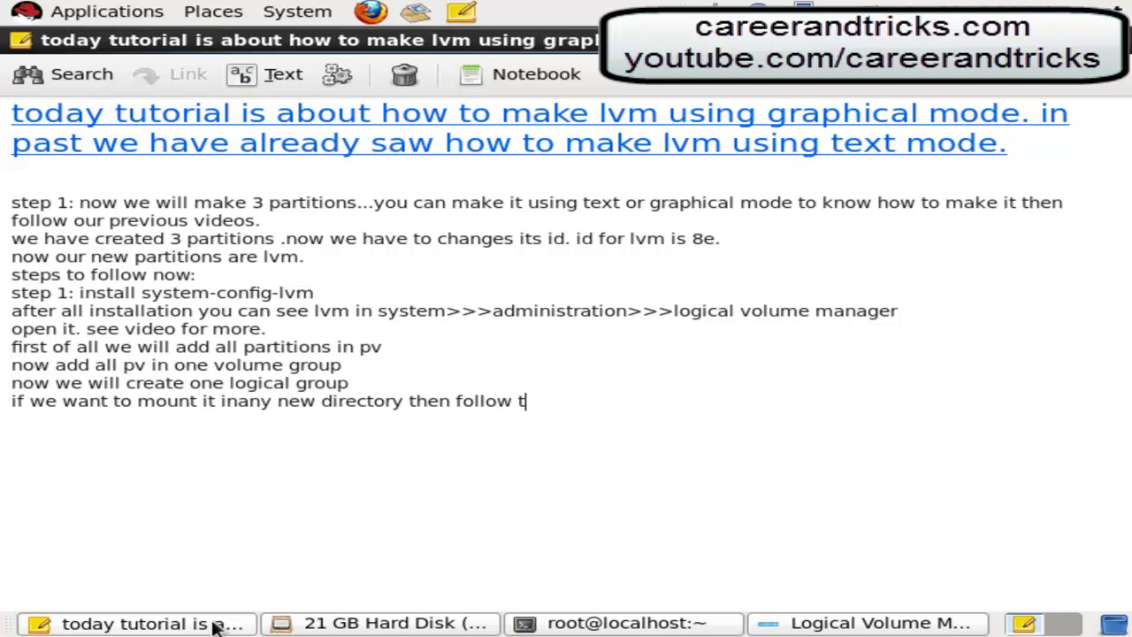
type("hese steps in vide")
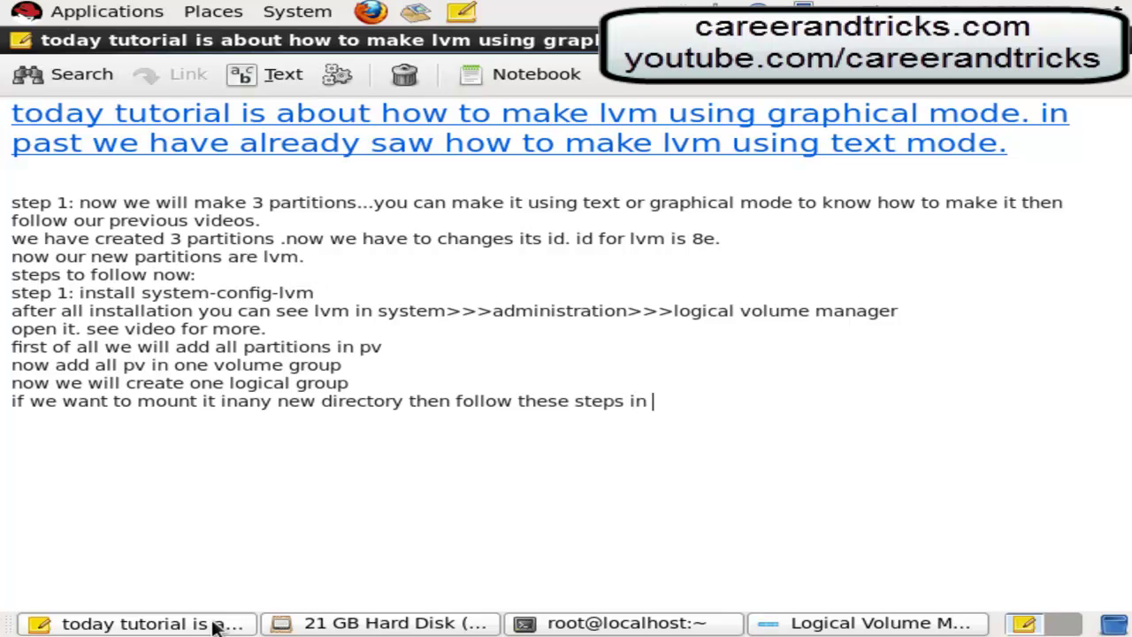
key("BackSpace")
type("eo")
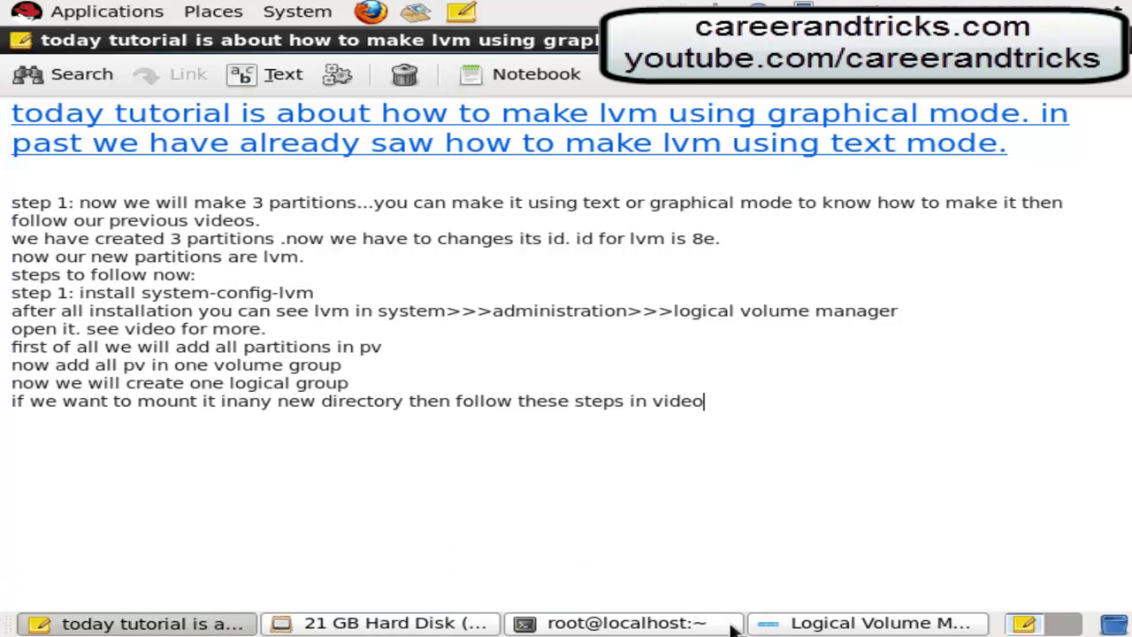
Return to Logical Volume Management and examine the volume group's physical view, its /dev/sda partitions and the logical view
left_click(778, 623)
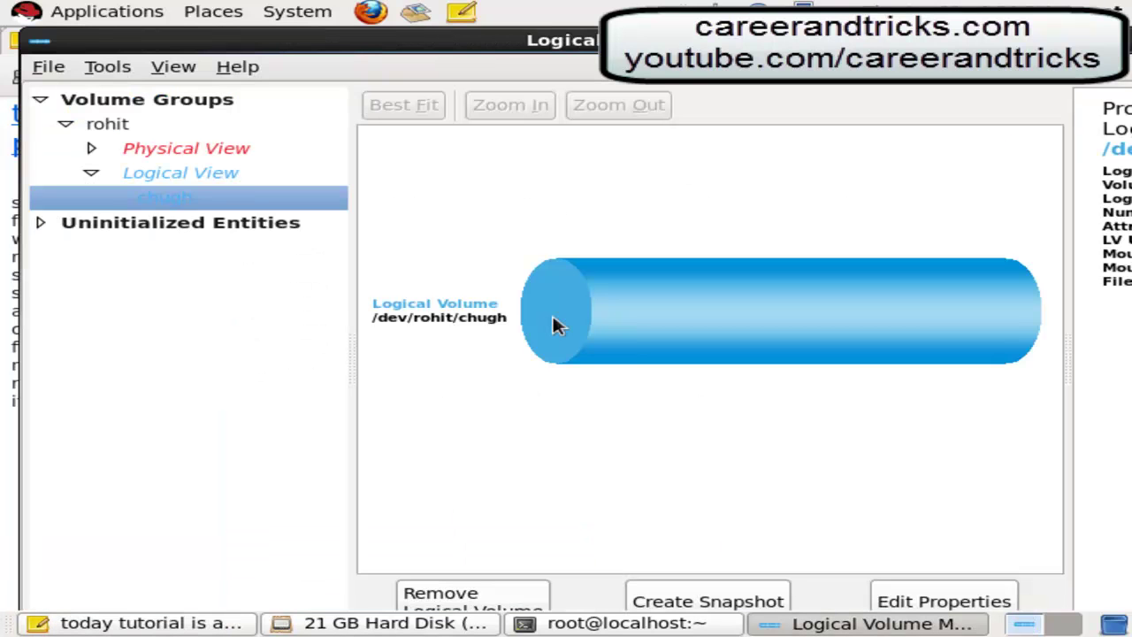
left_click(183, 152)
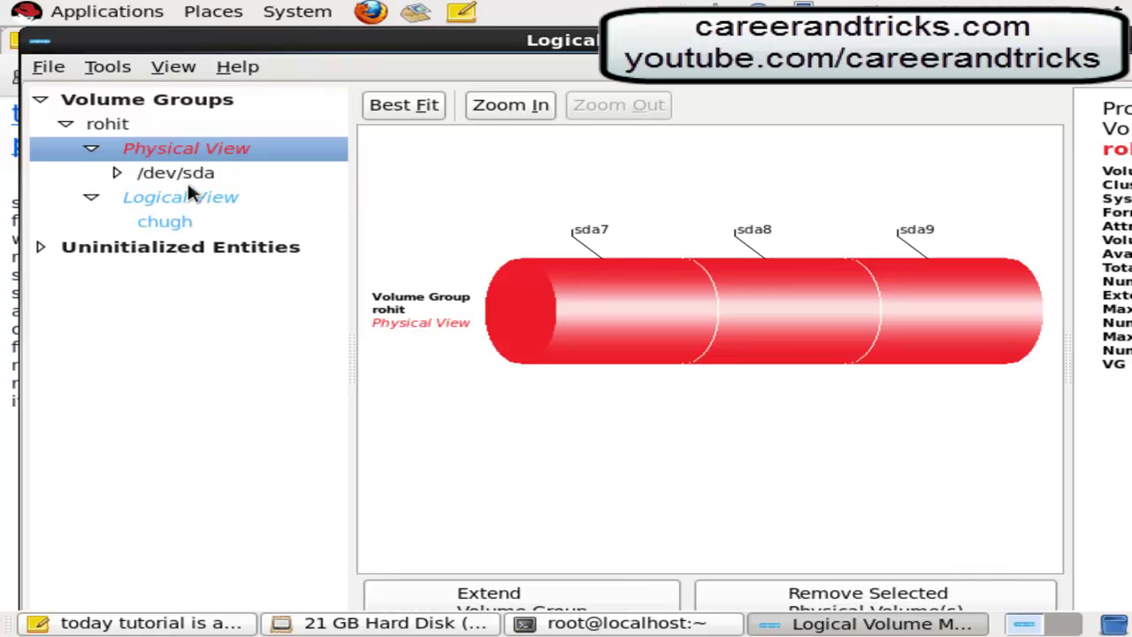
left_click(193, 198)
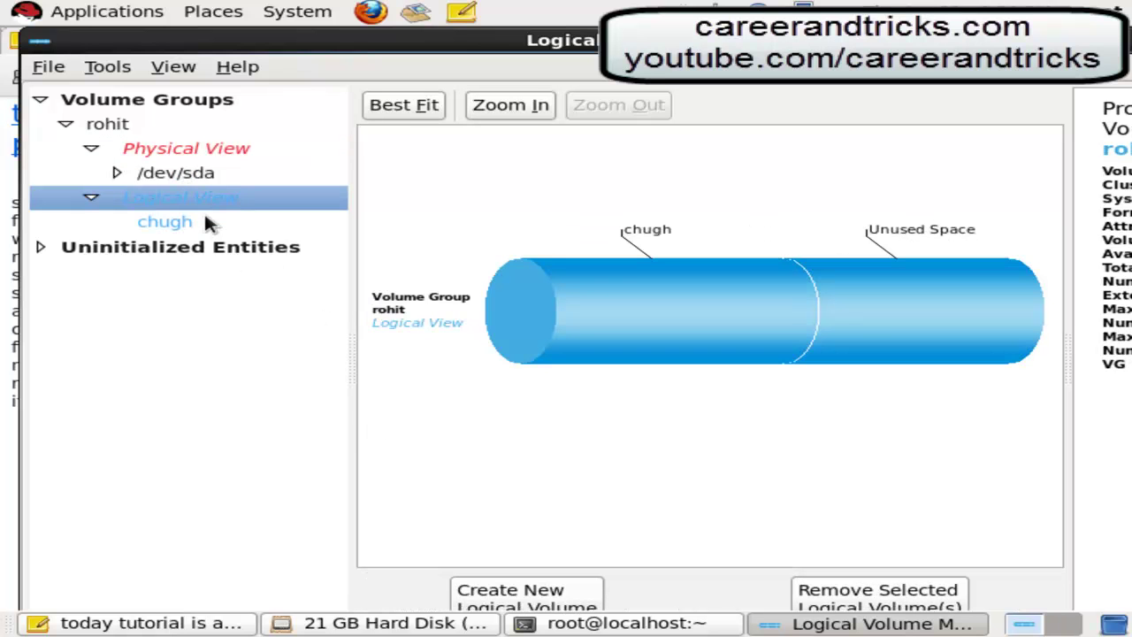
left_click(177, 177)
left_click(202, 271)
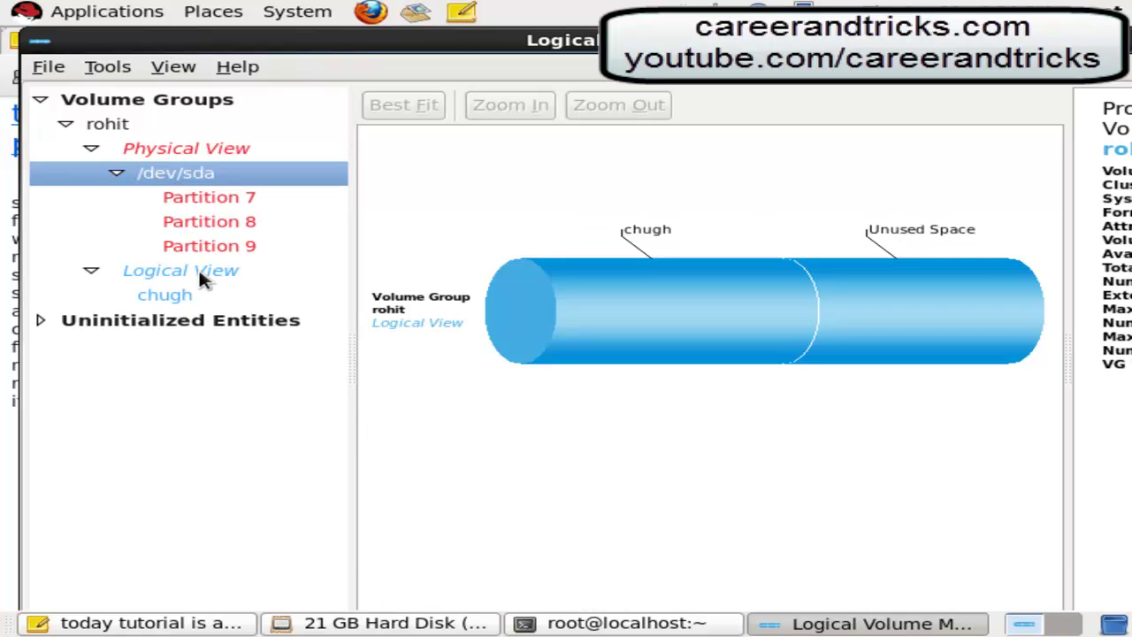
Define a second linear logical volume named with the owner's surname followed by 1, requesting 1.5 gigabytes and an Ext4 filesystem
left_click(543, 591)
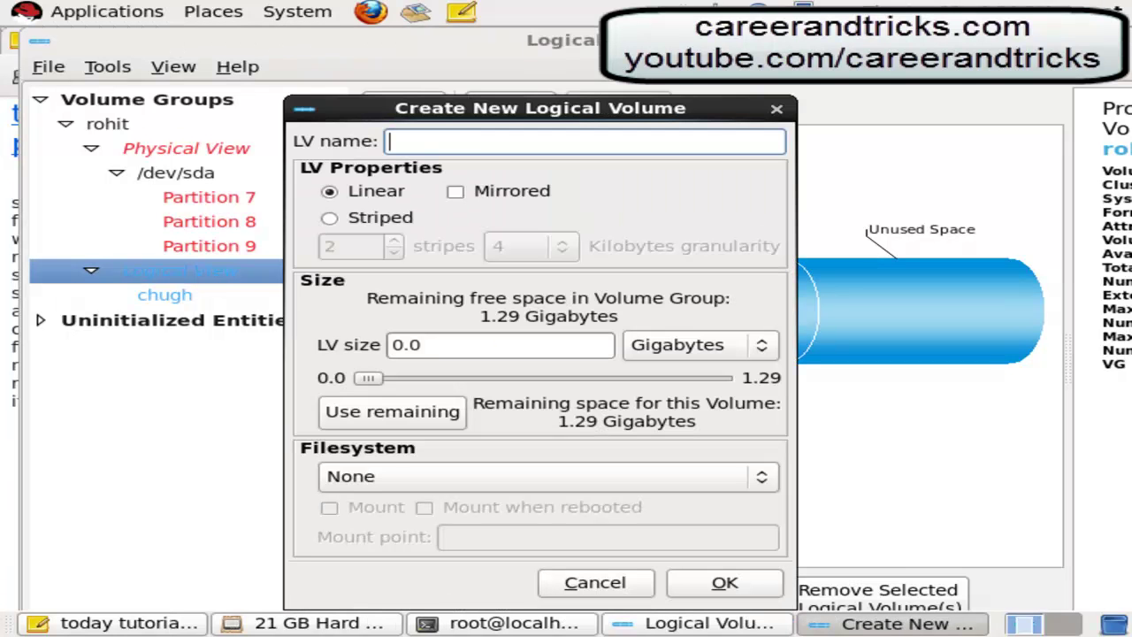
type("chugh1")
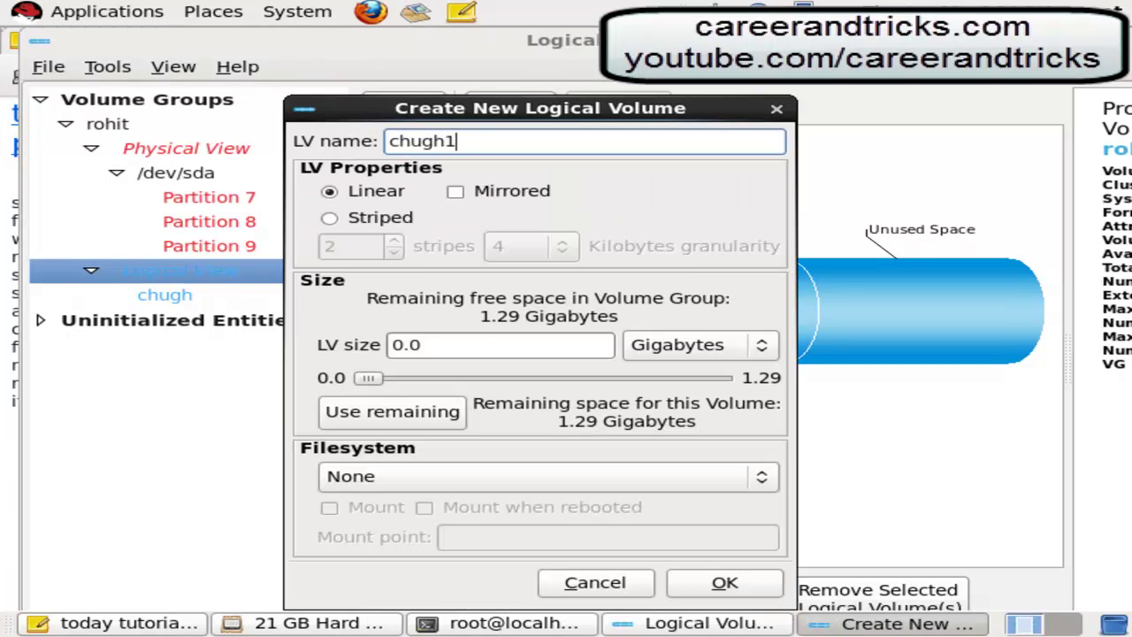
key("Tab")
key("Tab")
key("Tab")
key("Tab")
left_click(435, 347)
key("BackSpace")
key("BackSpace")
key("BackSpace")
type("1")
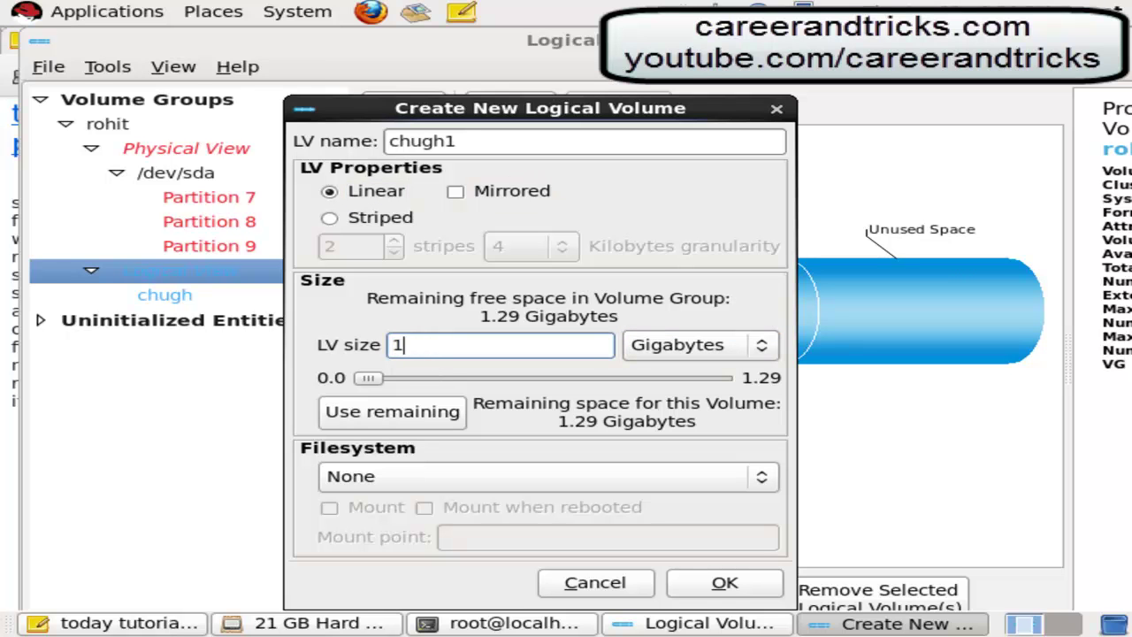
type(".5")
left_click(361, 474)
left_click(379, 504)
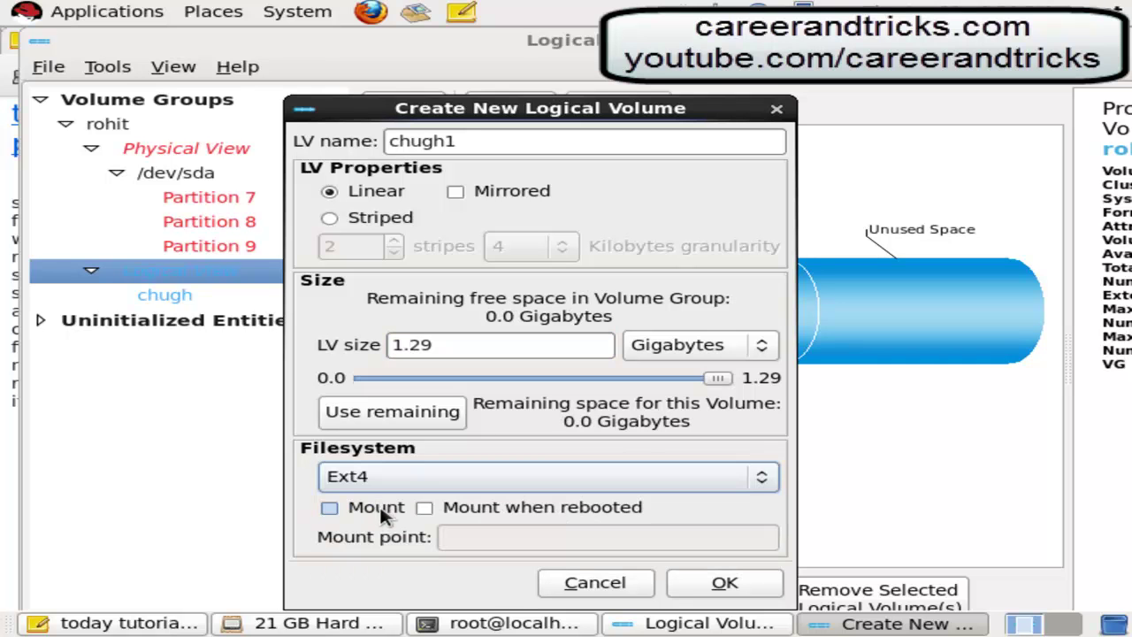
Enable mounting now and when rebooted at mount point kaka, agree to create that directory, and create the logical volume
left_click(375, 507)
left_click(447, 509)
left_click(449, 536)
type("kaka")
left_click(743, 580)
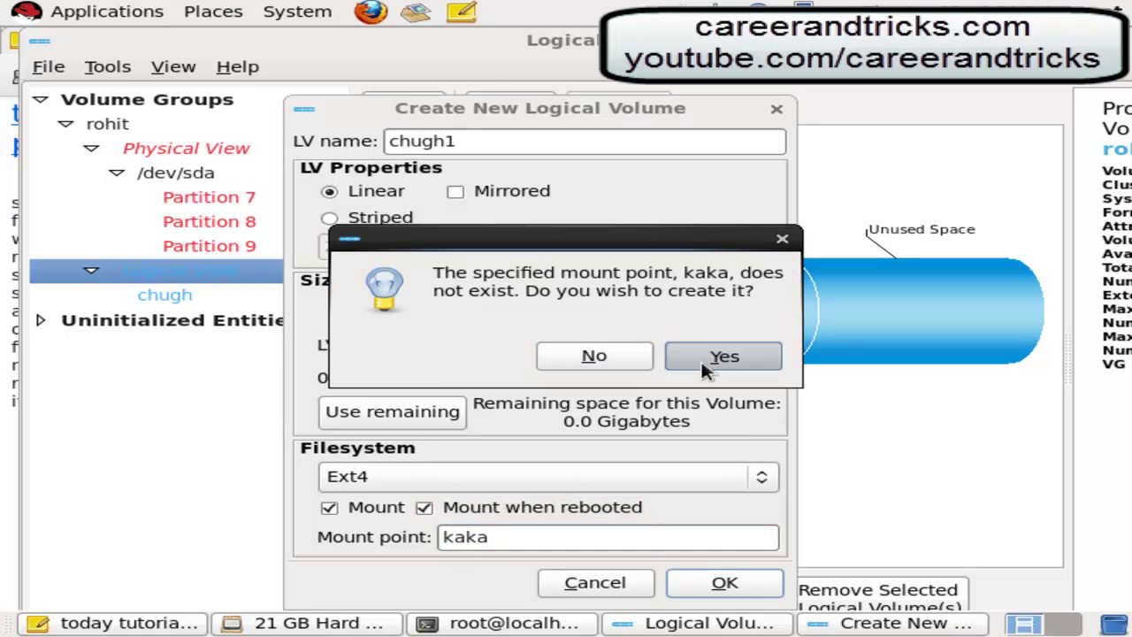
left_click(720, 356)
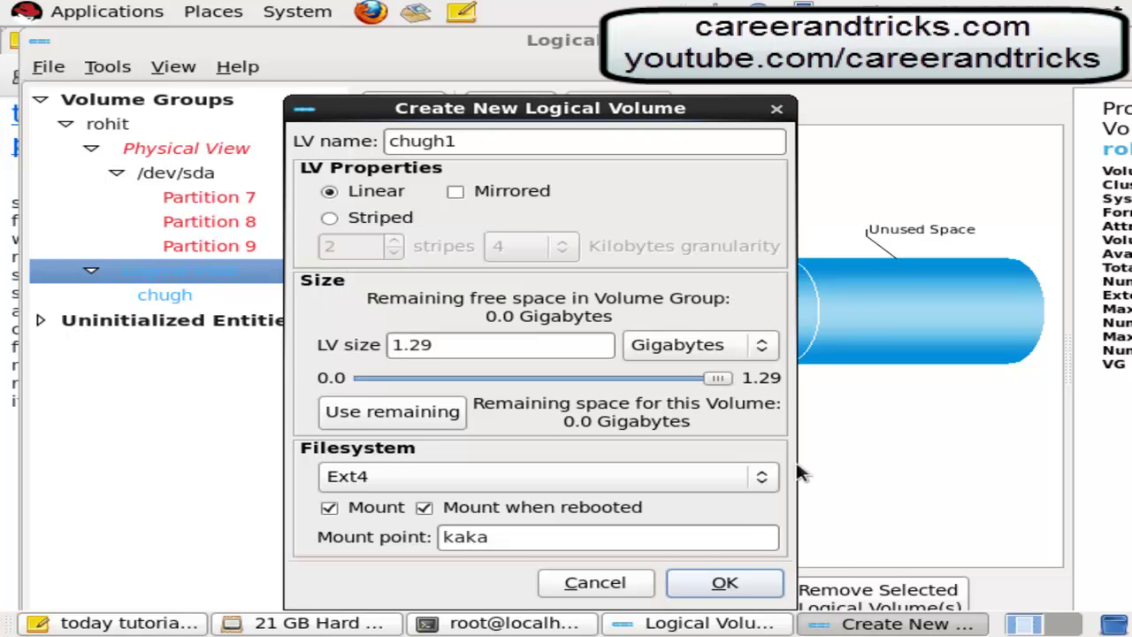
left_click(750, 582)
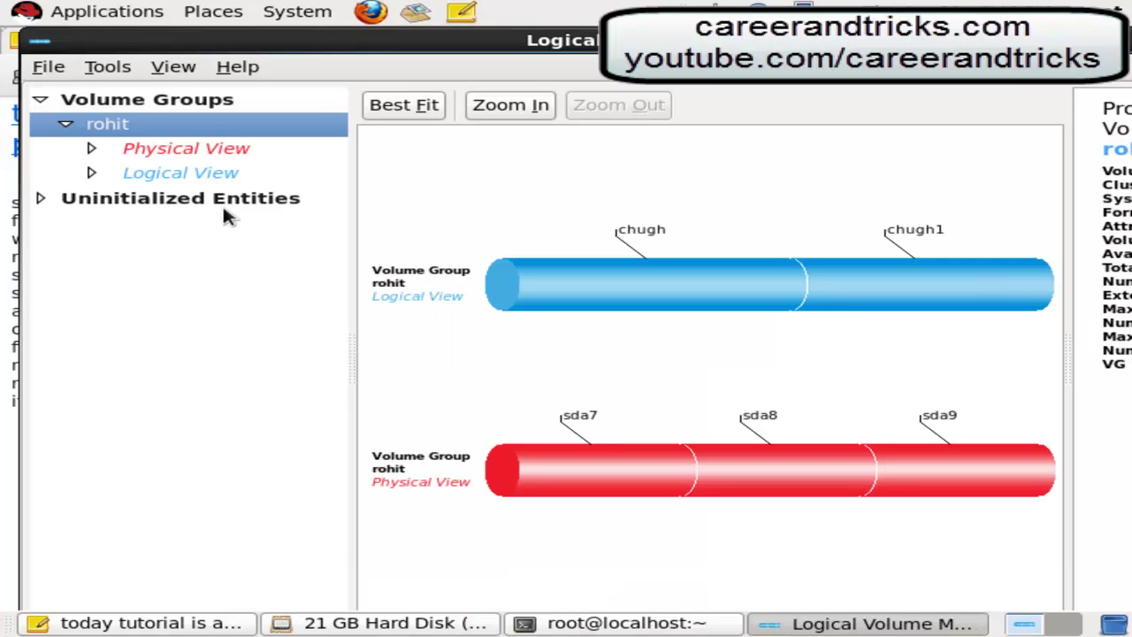
Inspect each of the two logical volumes listed under the volume group's logical view
double_click(179, 173)
left_click(196, 204)
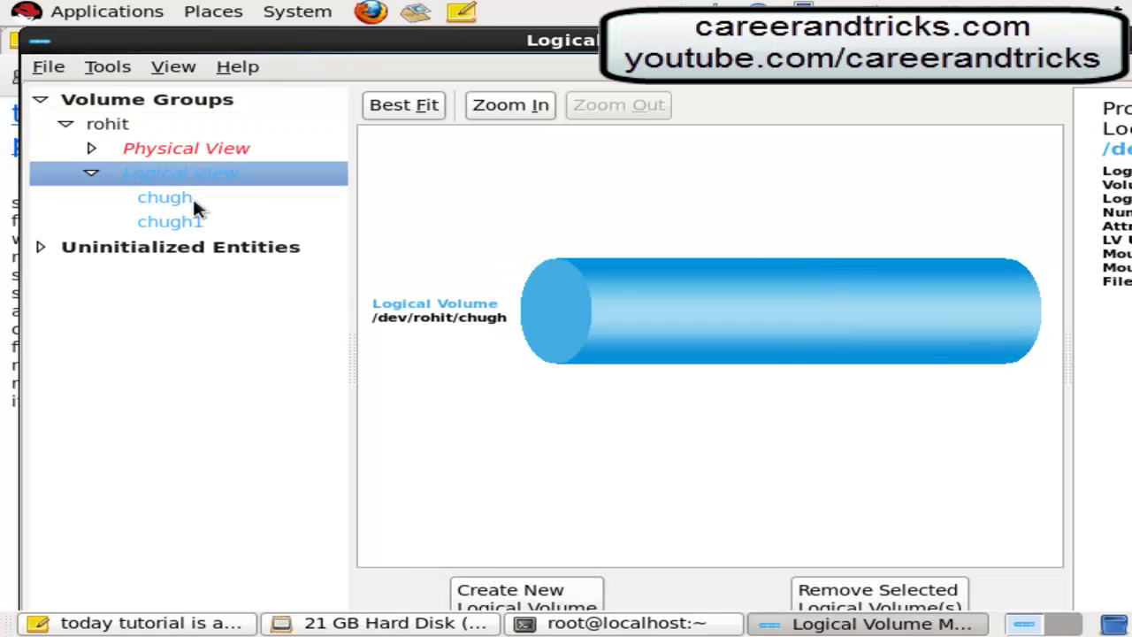
left_click(208, 224)
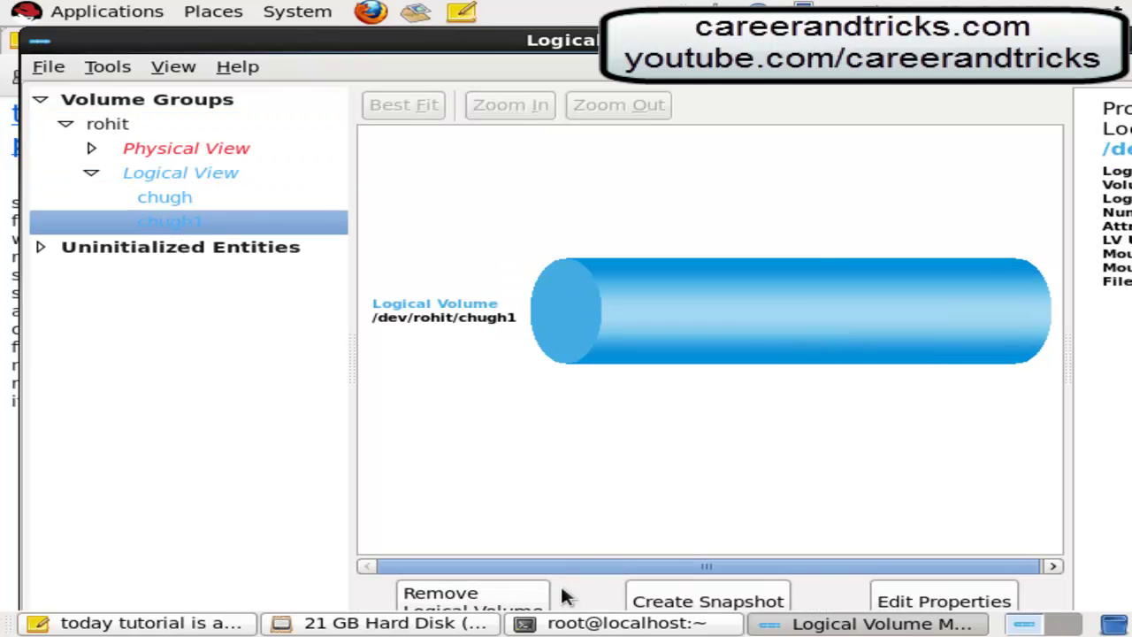
Switch to the tutorial note and replace the stray backslash with "congrats your all logical volumes are made and stay tuned for more updates.................have fun"
left_click(243, 626)
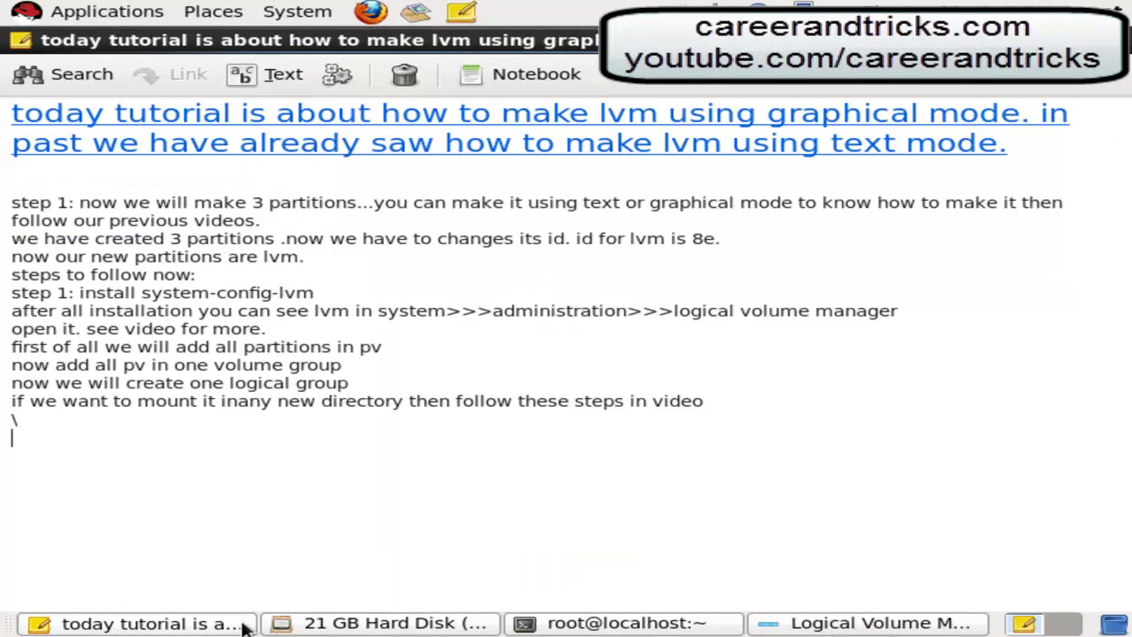
key("BackSpace")
key("BackSpace")
type("congrat")
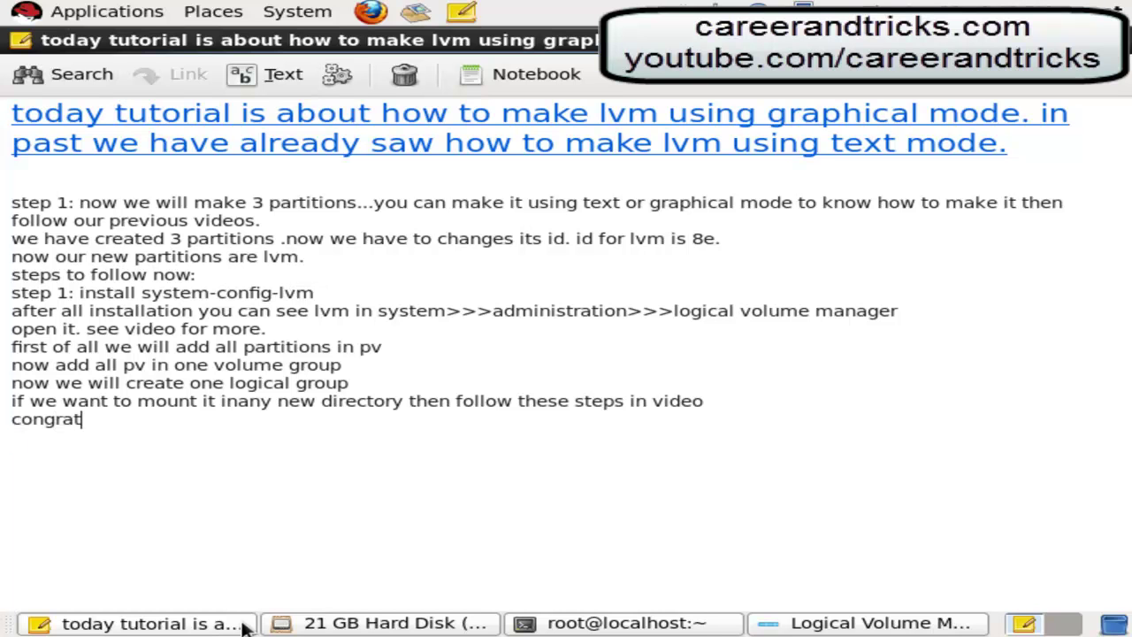
type("s your all vo")
key("BackSpace")
key("BackSpace")
type("lo")
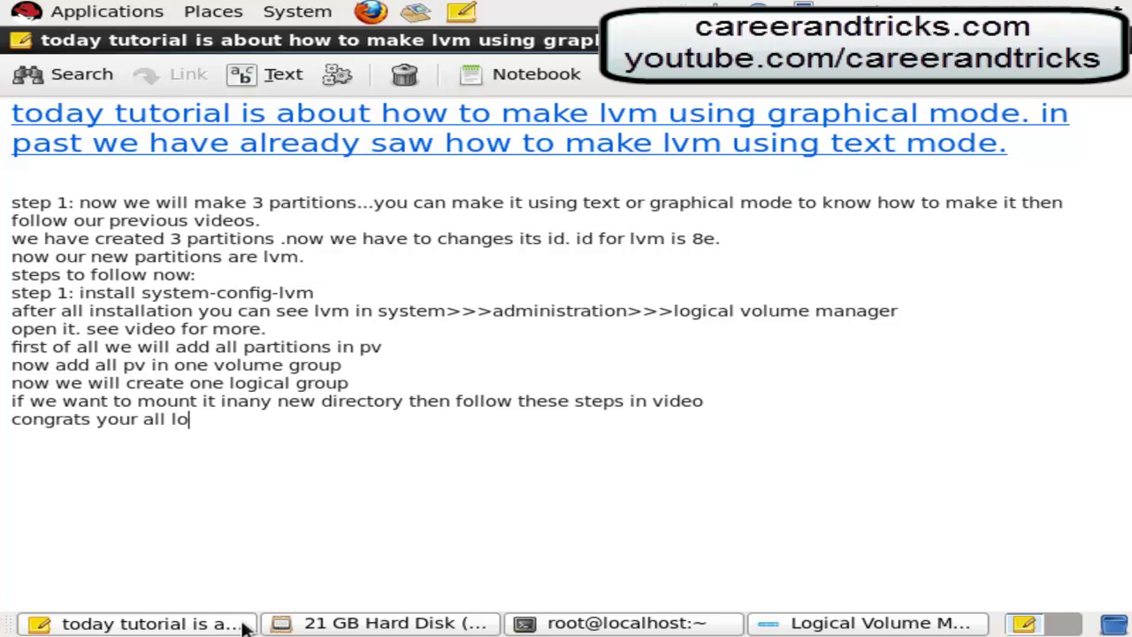
type("gical volumes are made ")
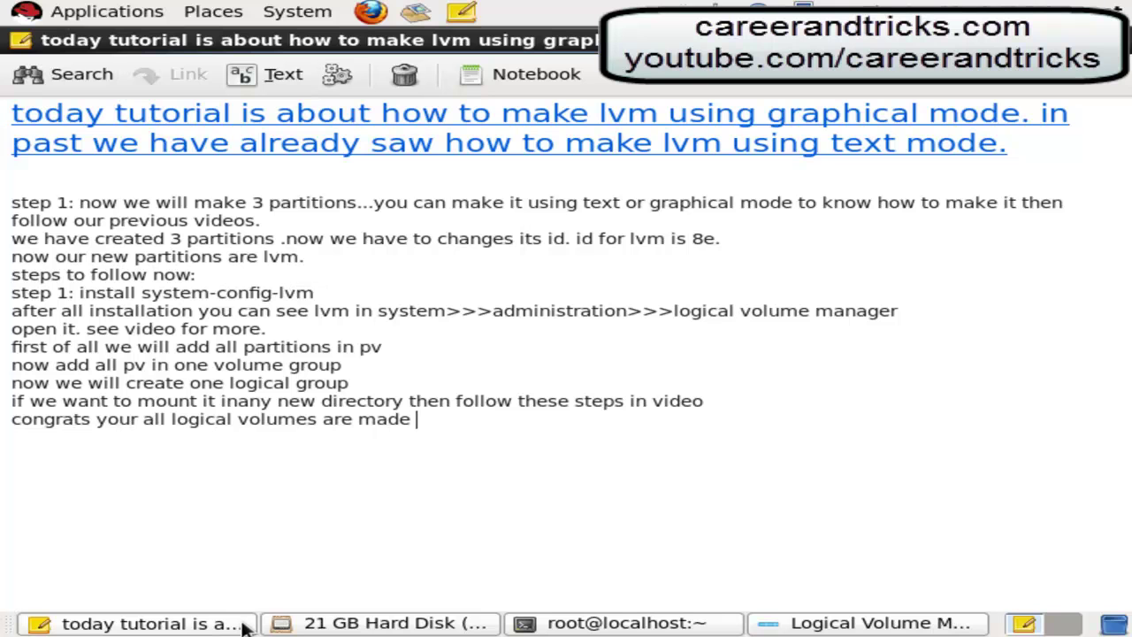
type("and s")
type("tay ")
type("t")
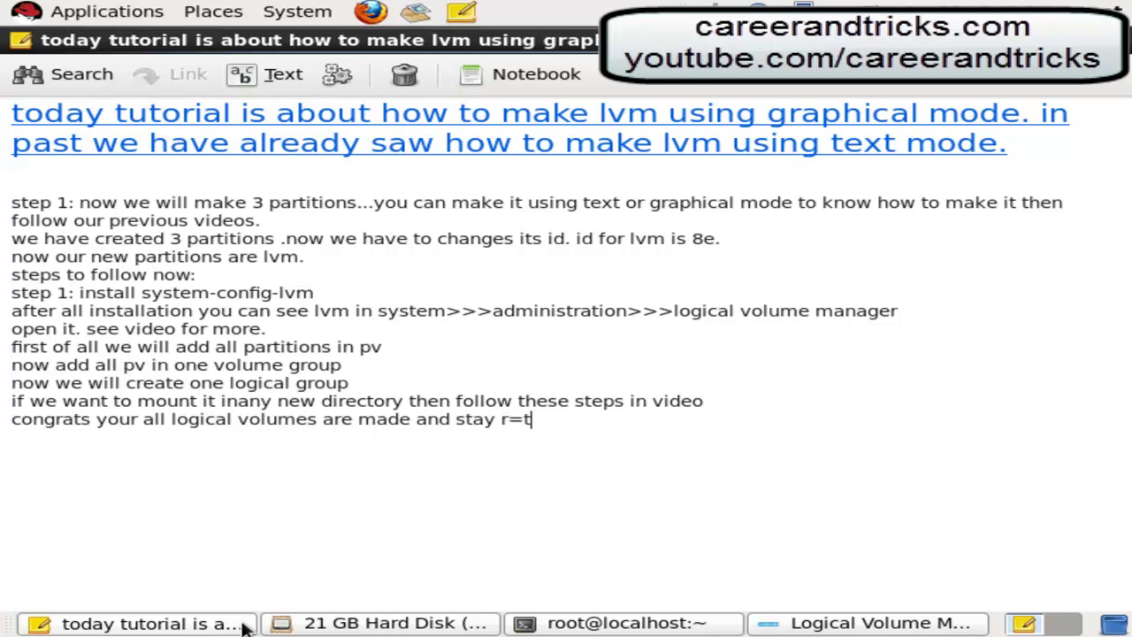
type("unes")
key("BackSpace")
key("BackSpace")
type("d for ")
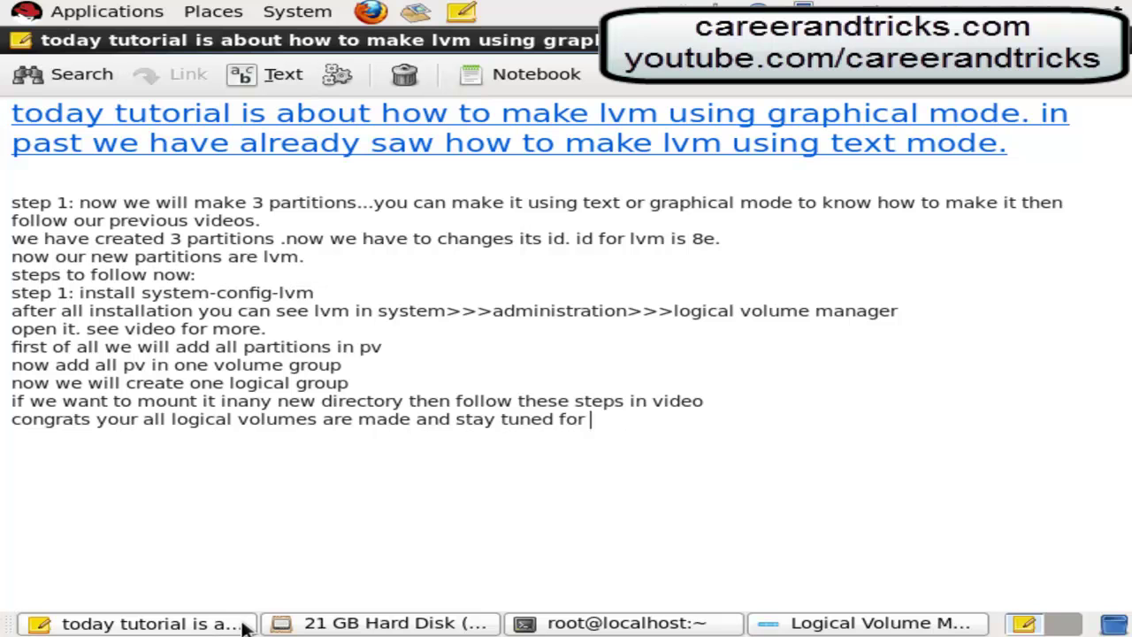
type("more upda")
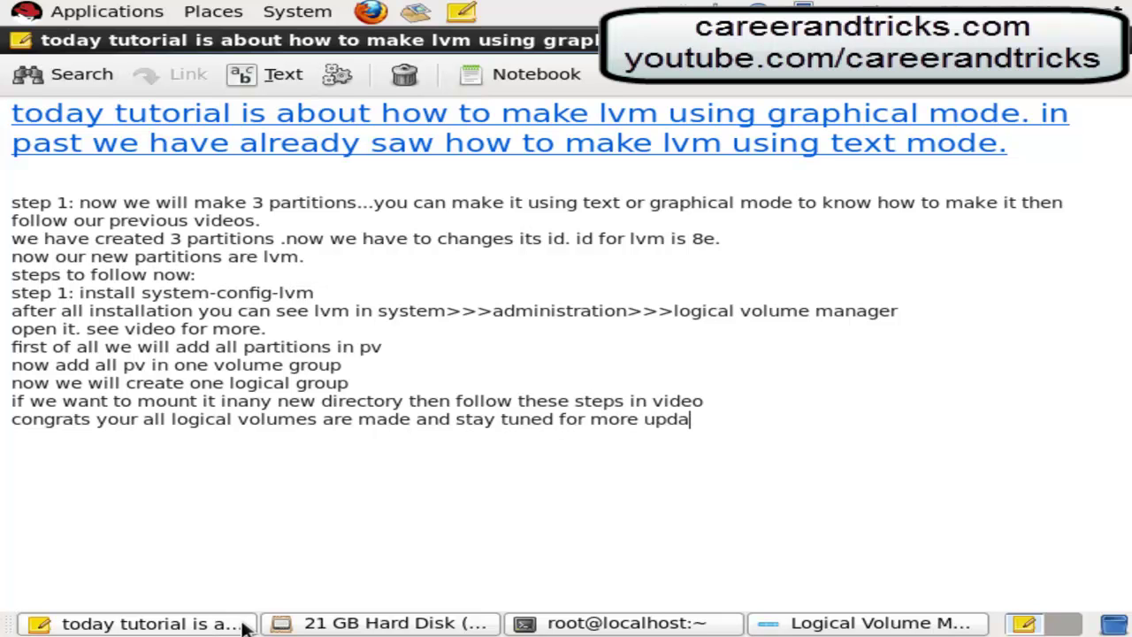
type("tes................have")
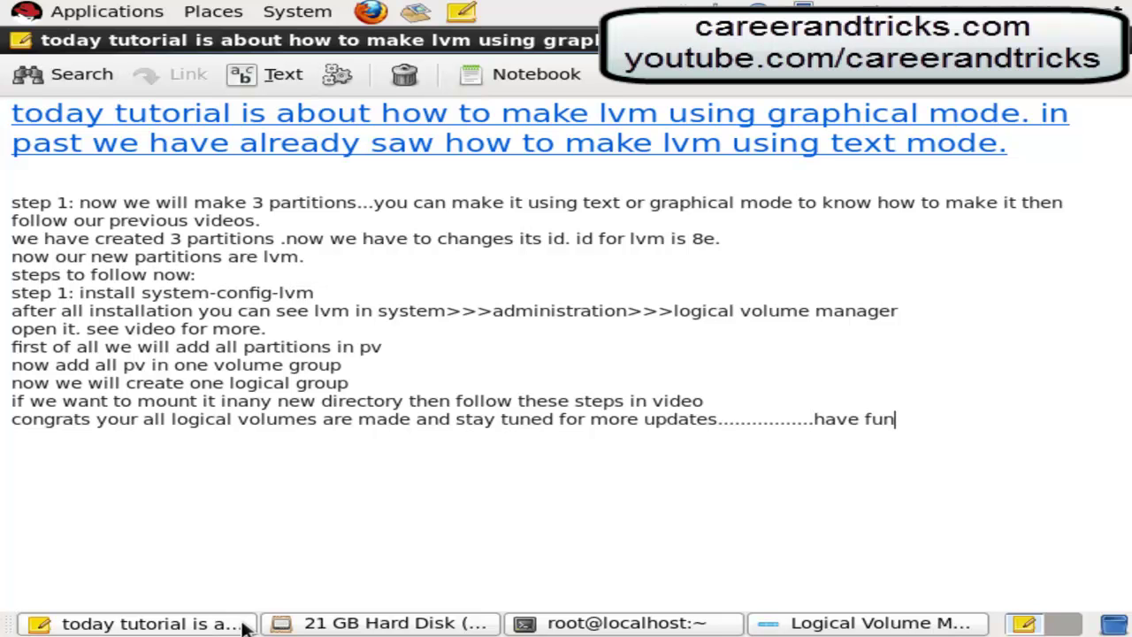